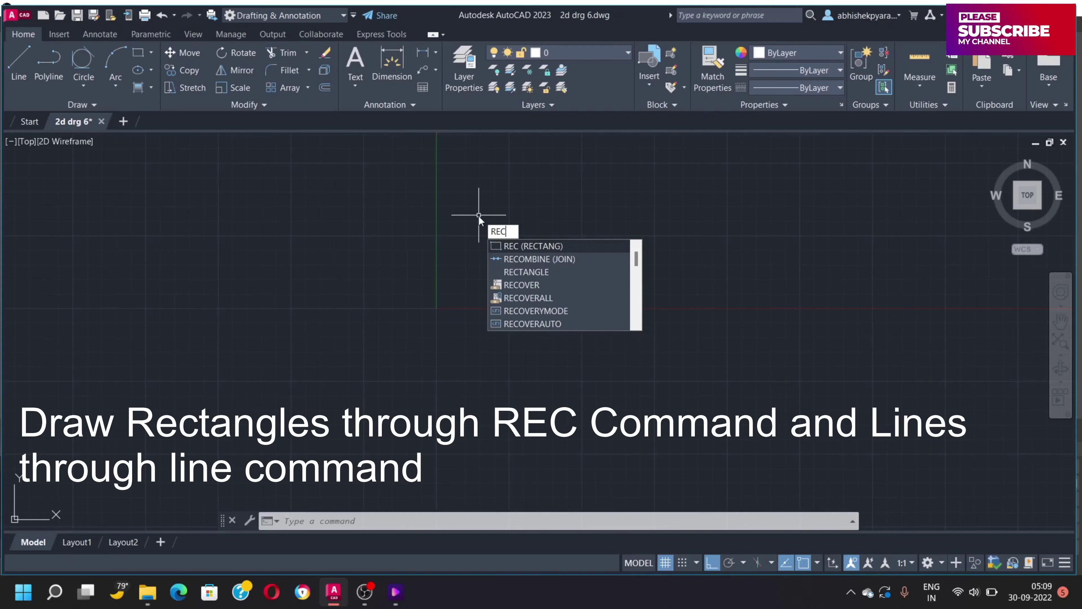
Draw a 60×15 rectangle and zoom to show the whole drawing
key(Return)
click(476, 214)
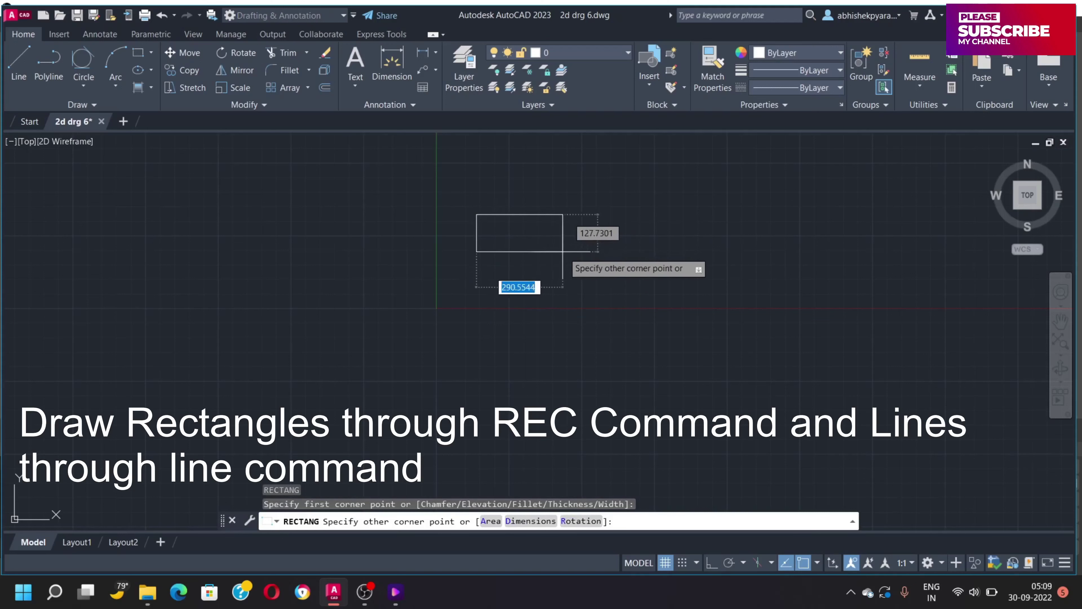
text(10)
key(Tab)
text(15)
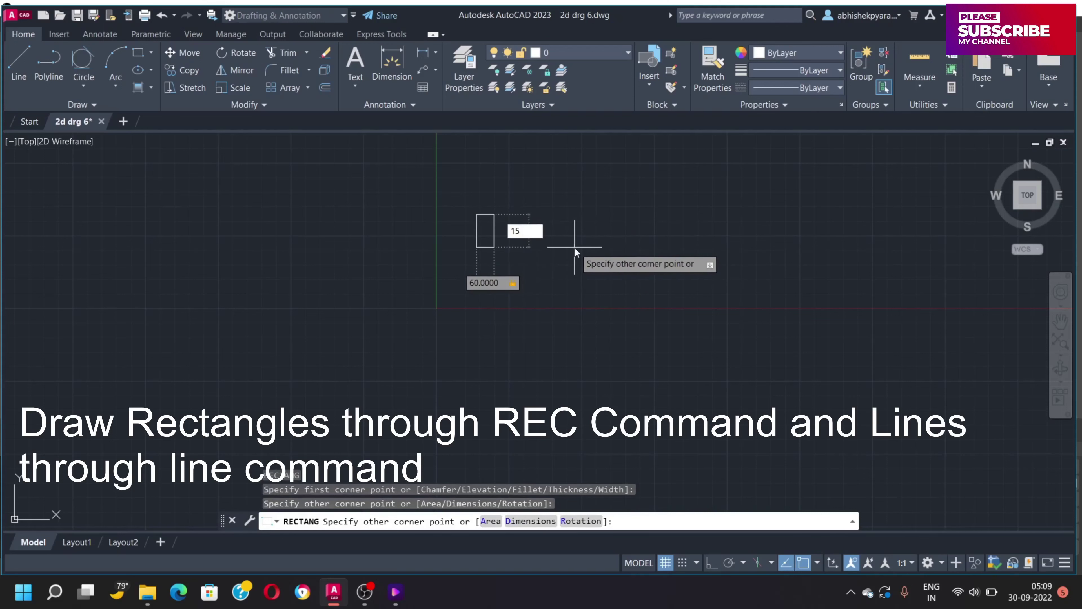
key(Return)
text(z)
key(Return)
key(Escape)
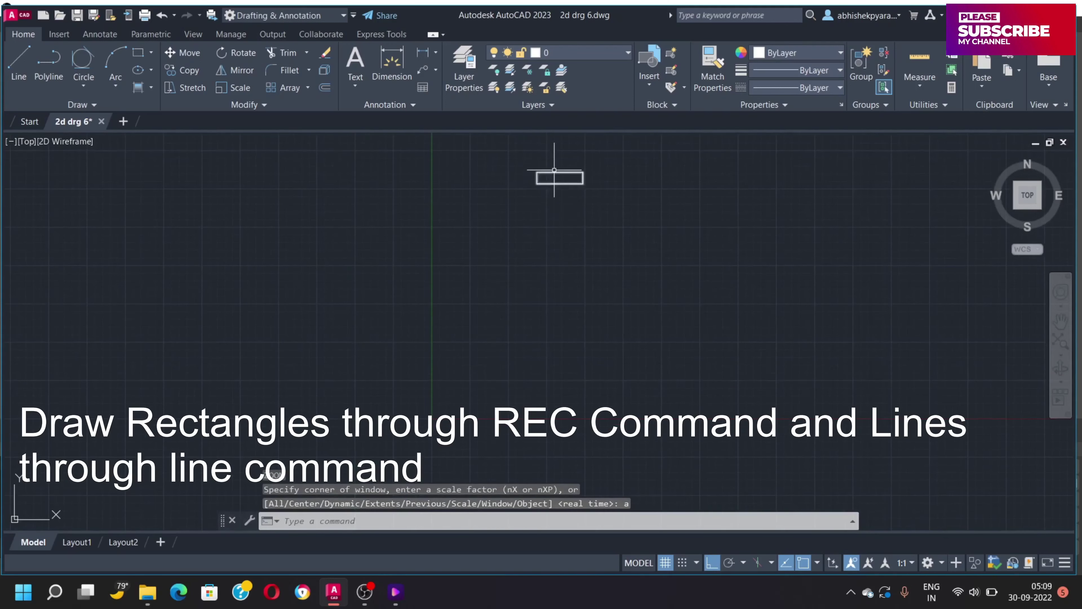
Draw a second rectangle, 60 wide by 16 high
text(rec)
key(Return)
click(345, 278)
key(Tab)
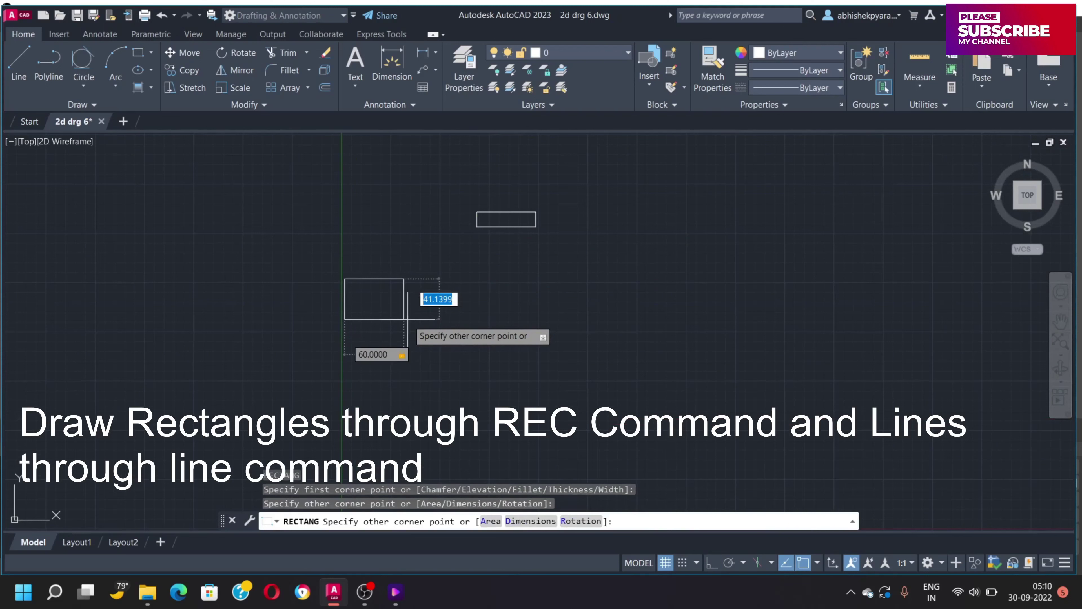
text(16)
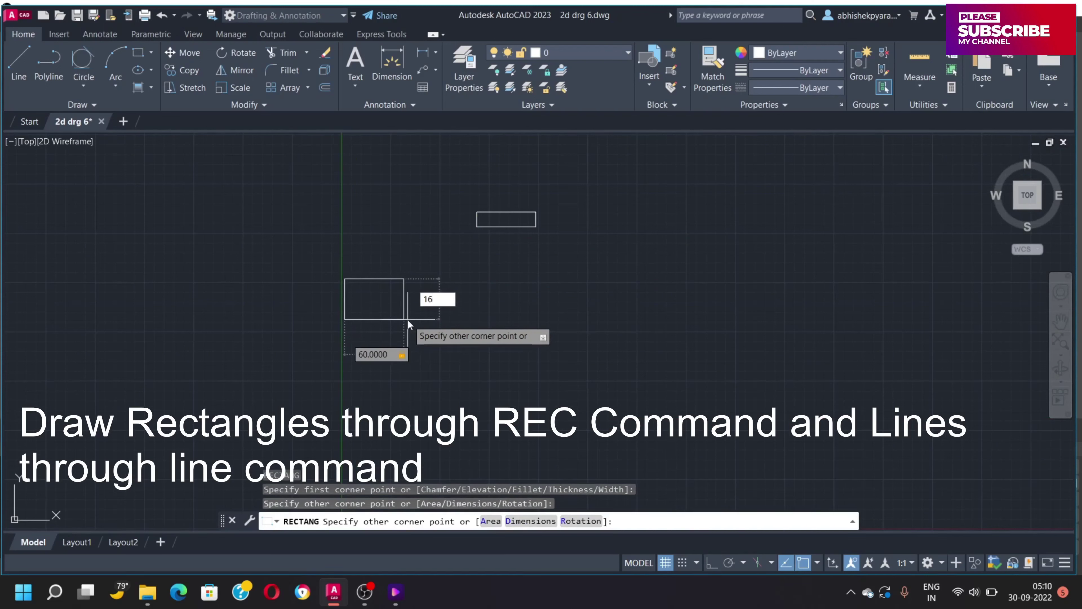
key(Return)
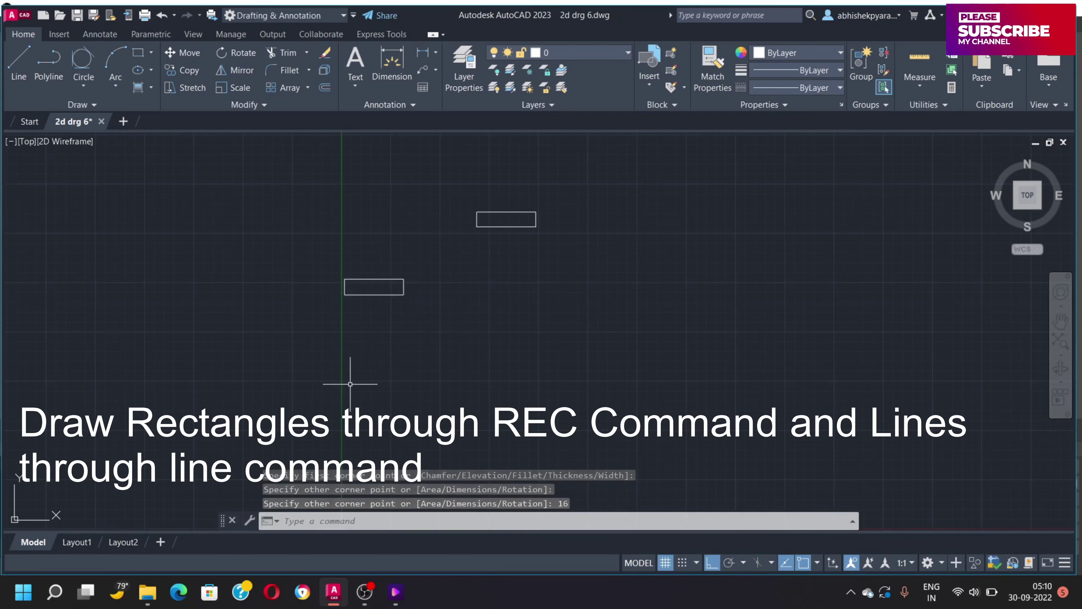
Draw two short horizontal lines below the rectangles
text(l)
key(Return)
click(404, 294)
text(5)
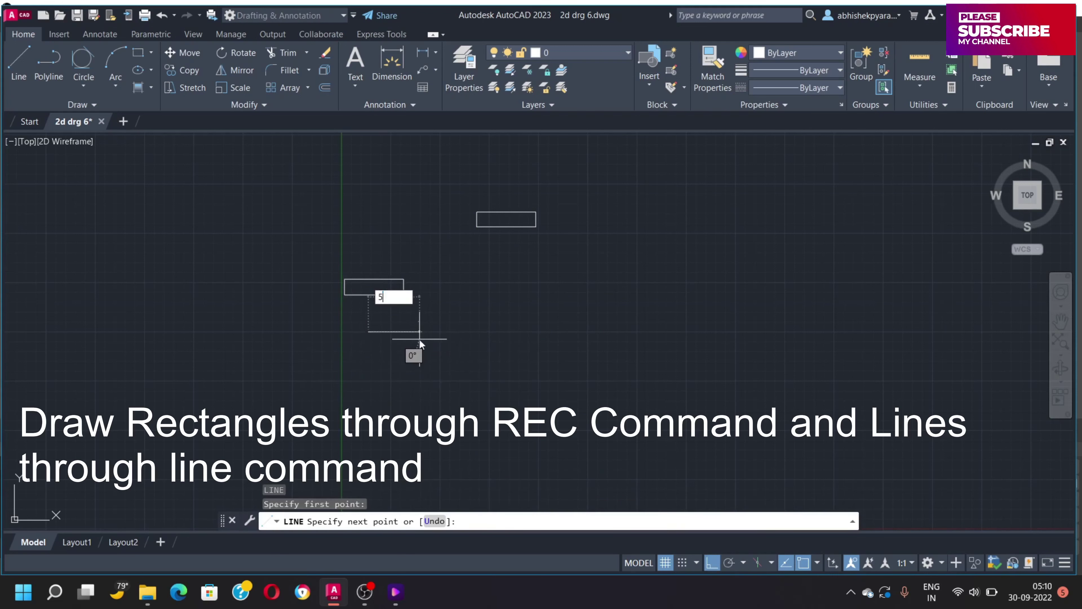
key(Return)
key(Return)
key(Return)
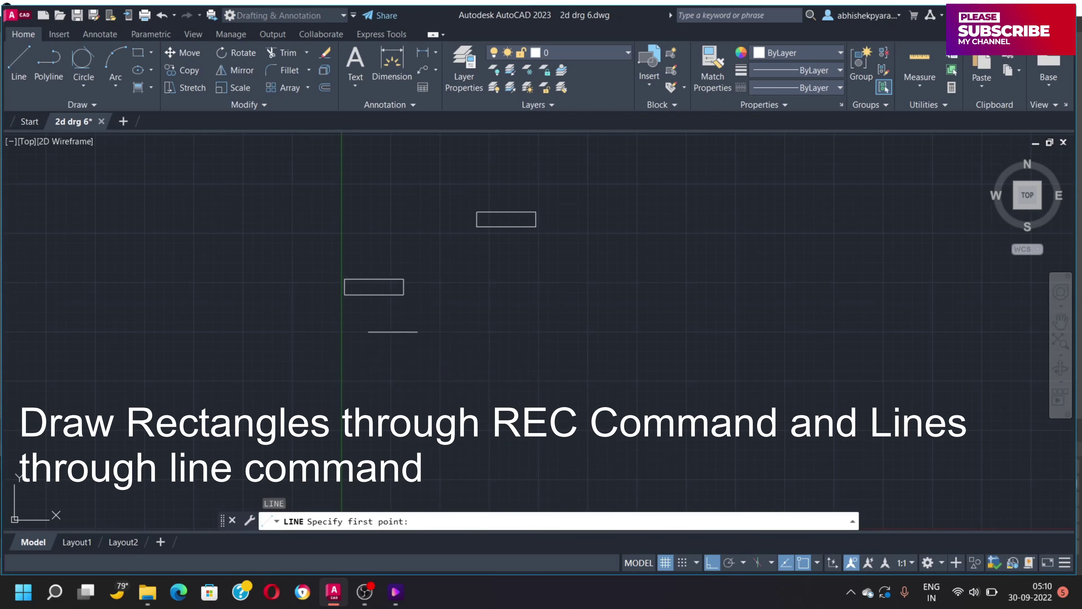
click(417, 362)
key(Escape)
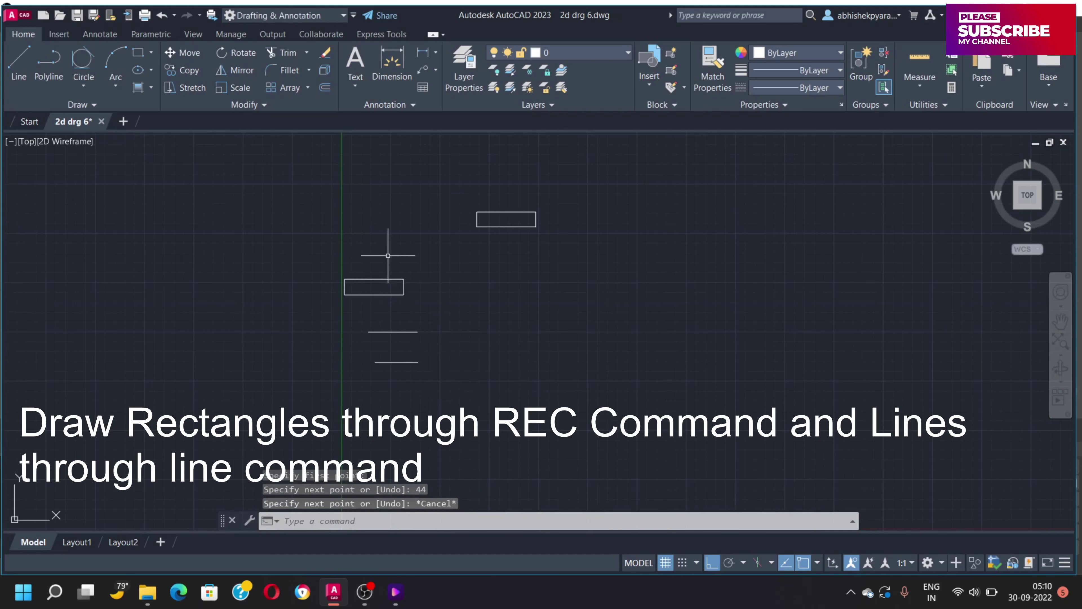
Move the 60×16 rectangle beneath the 60×15 rectangle
drag(511, 306, 375, 279)
key(Return)
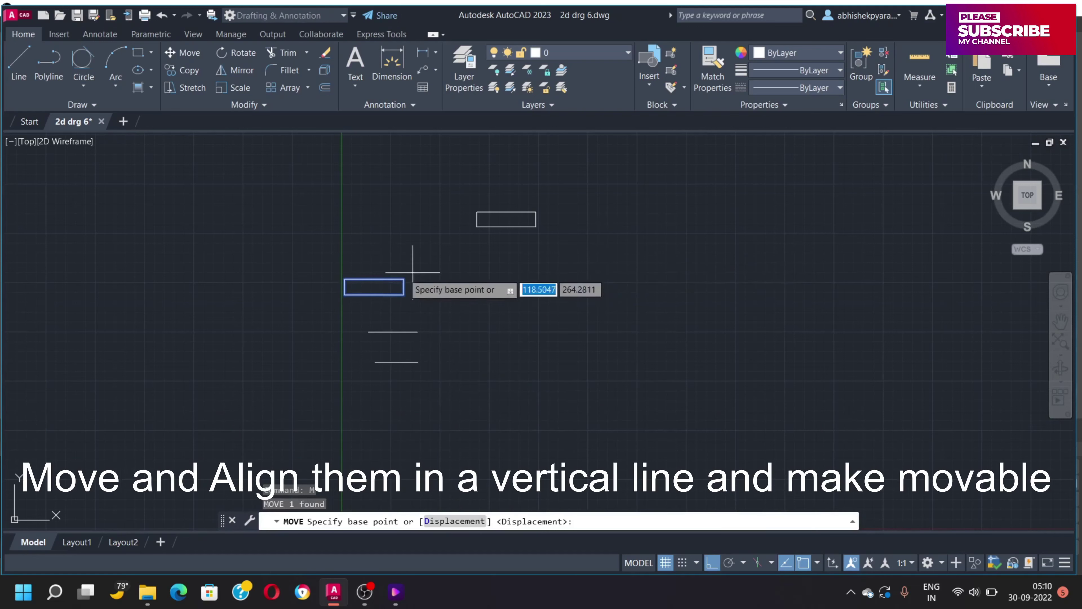
click(374, 279)
click(506, 227)
Shift the lower rectangle 7 units so the two rectangles stack
click(553, 253)
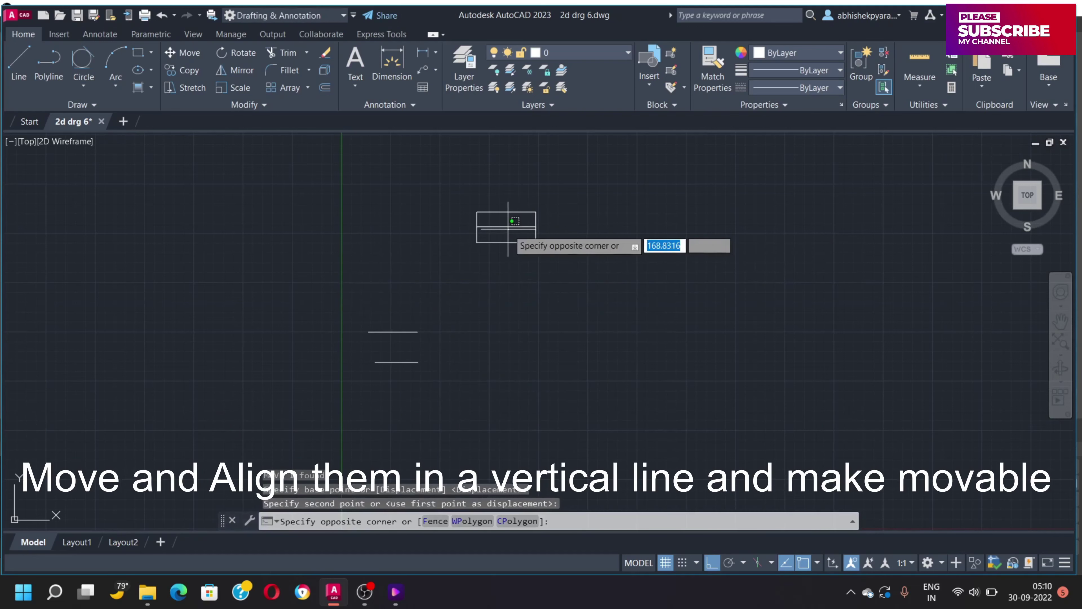
click(509, 234)
text(m)
key(Return)
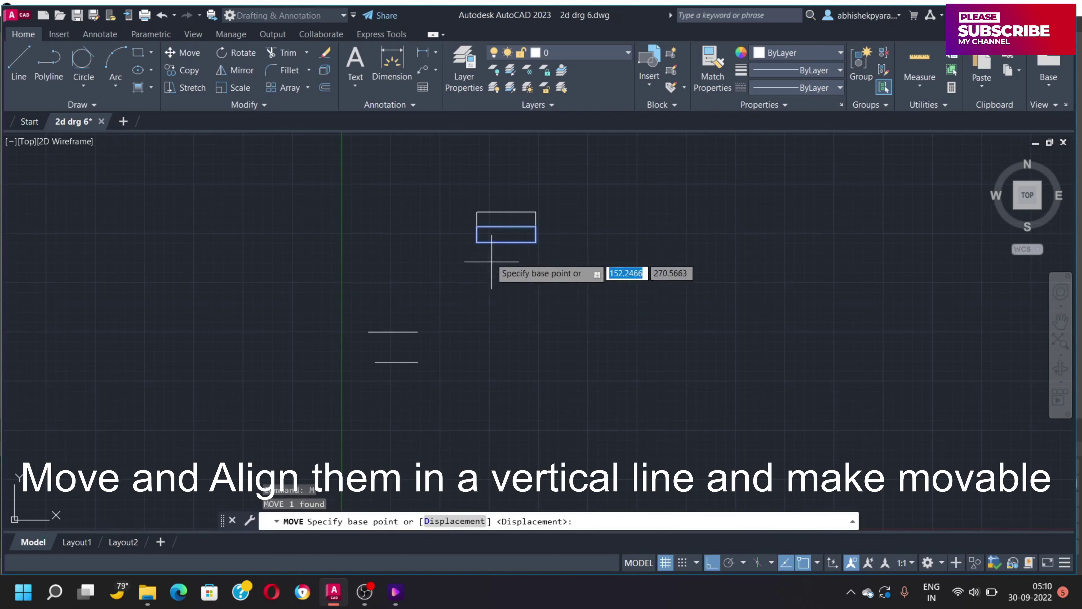
click(506, 233)
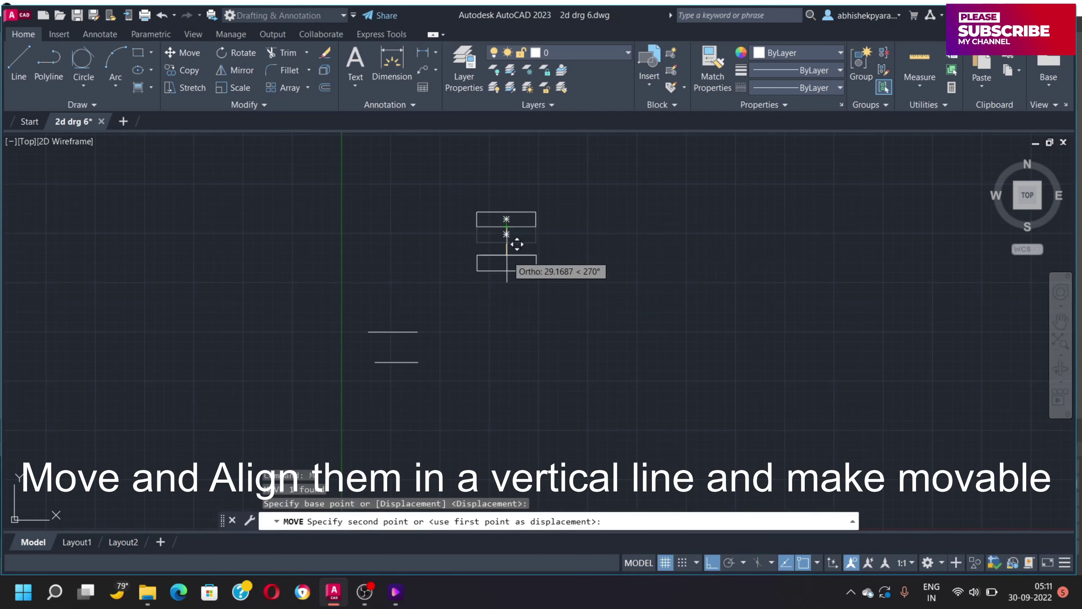
text(5)
key(BackSpace)
text(7)
key(Return)
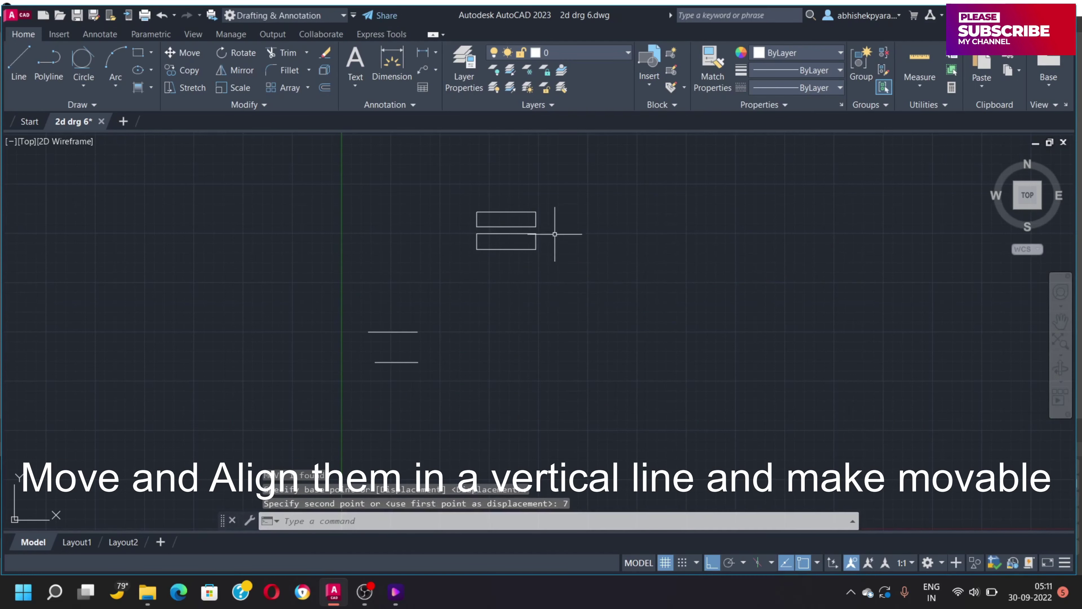
Reposition the two horizontal lines 10 and 13 units beneath the rectangles
click(389, 332)
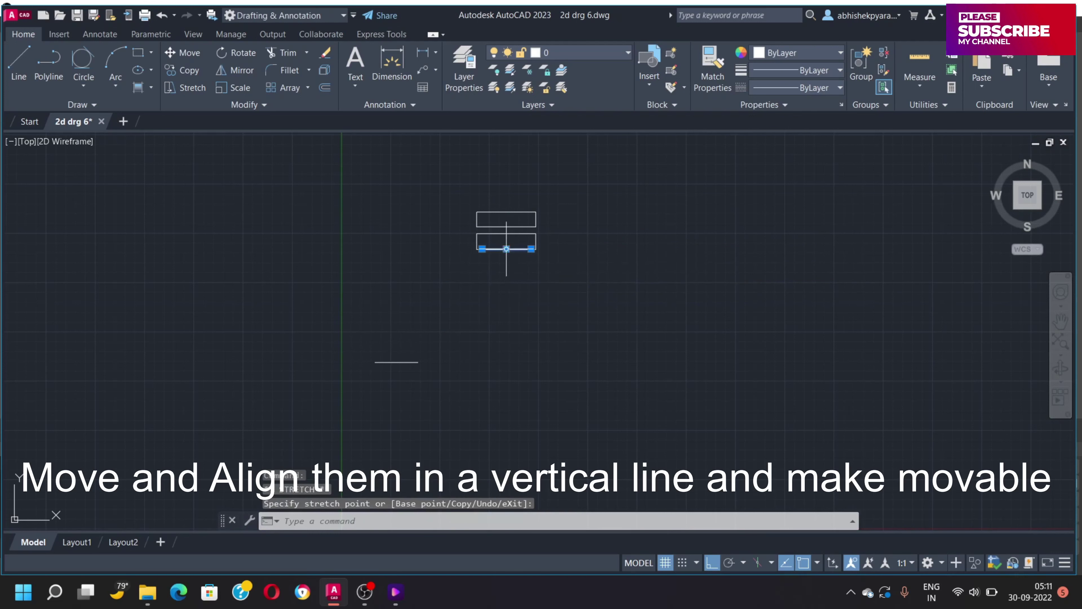
text(10)
key(Return)
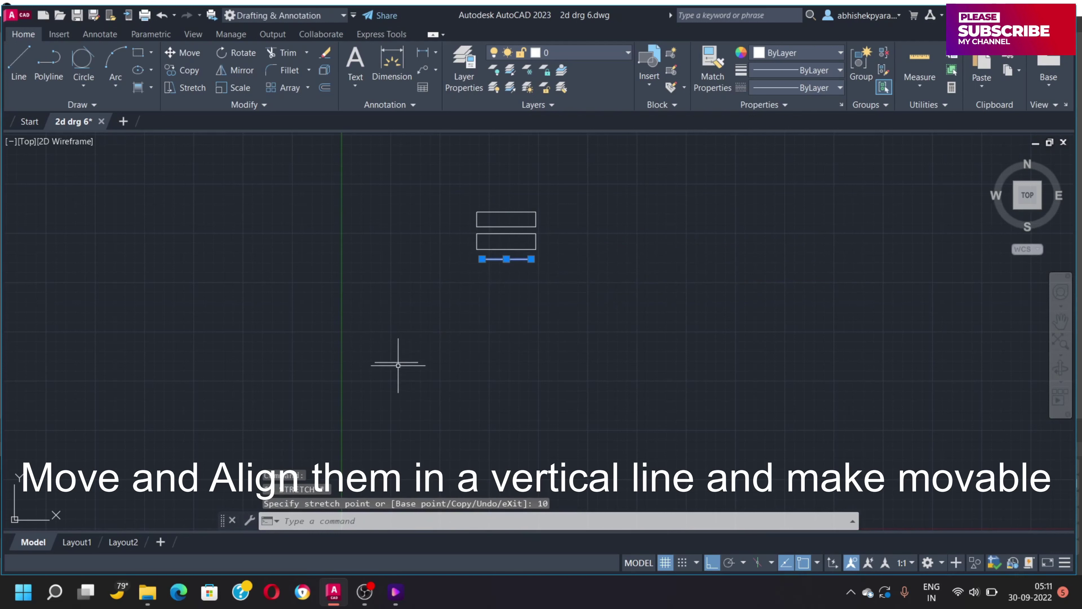
key(Escape)
click(398, 364)
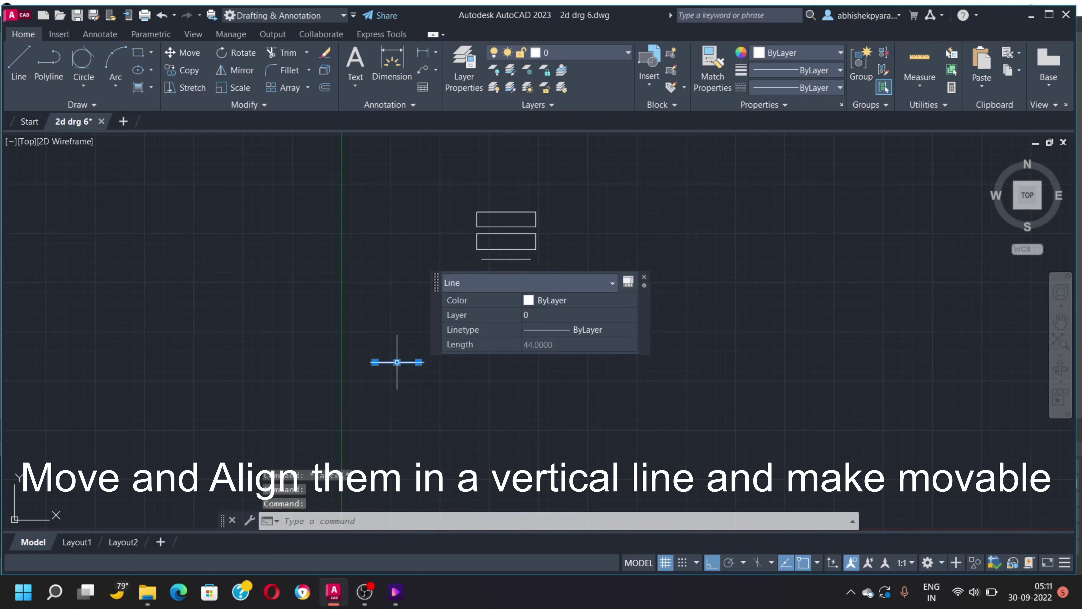
click(396, 361)
click(644, 280)
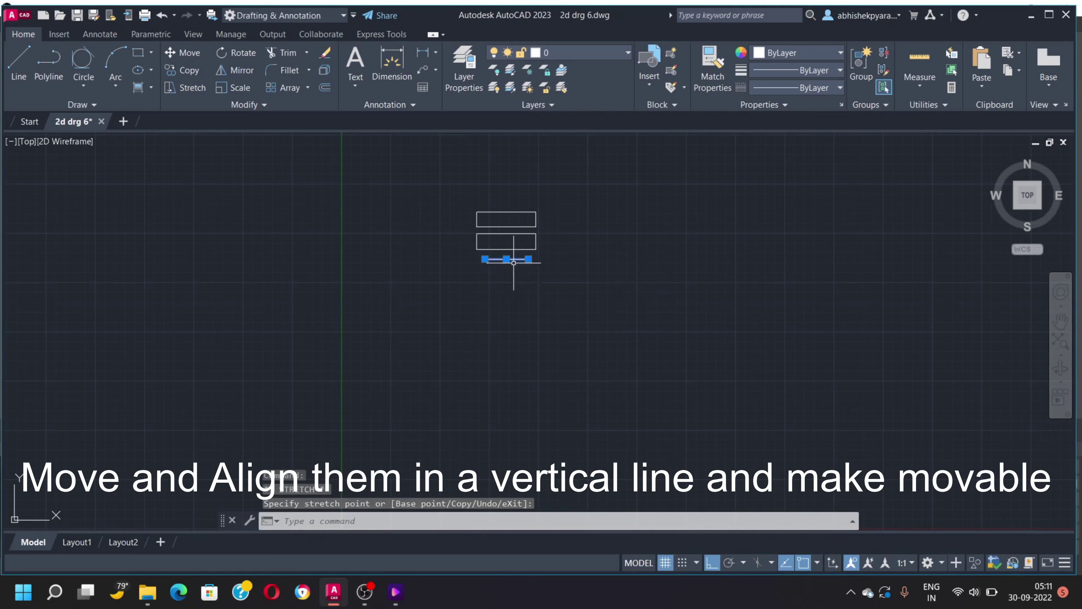
click(506, 259)
text(13)
key(Return)
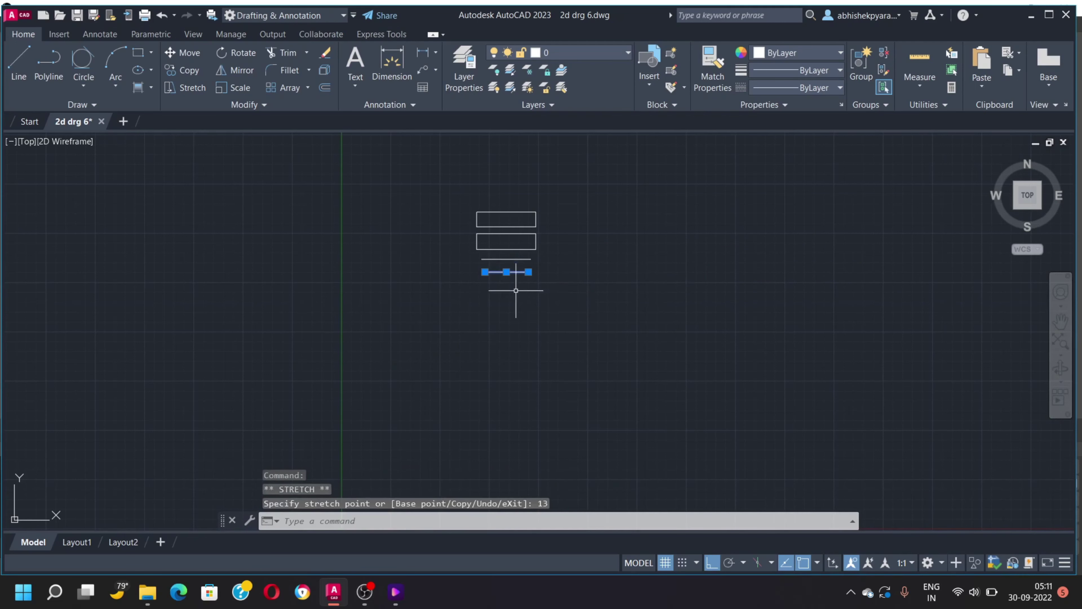
Draw a slanted line joining the ends of the two horizontal lines
key(Escape)
text(l)
key(Return)
click(481, 259)
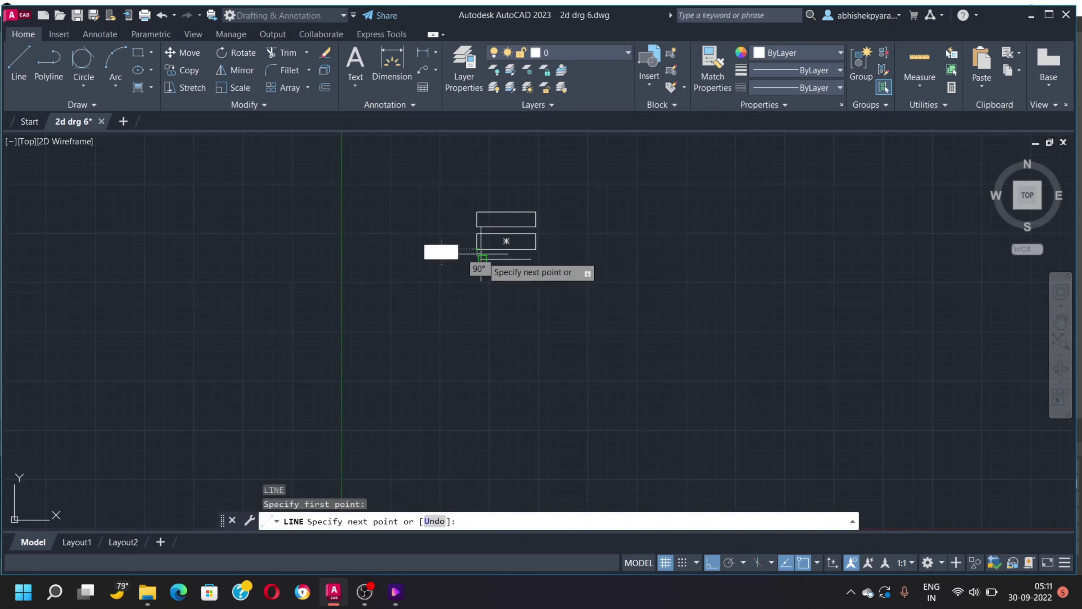
click(485, 271)
key(Escape)
Mirror the slanted side about the midpoint axis to complete the tapered trapezoid
text(i)
key(Return)
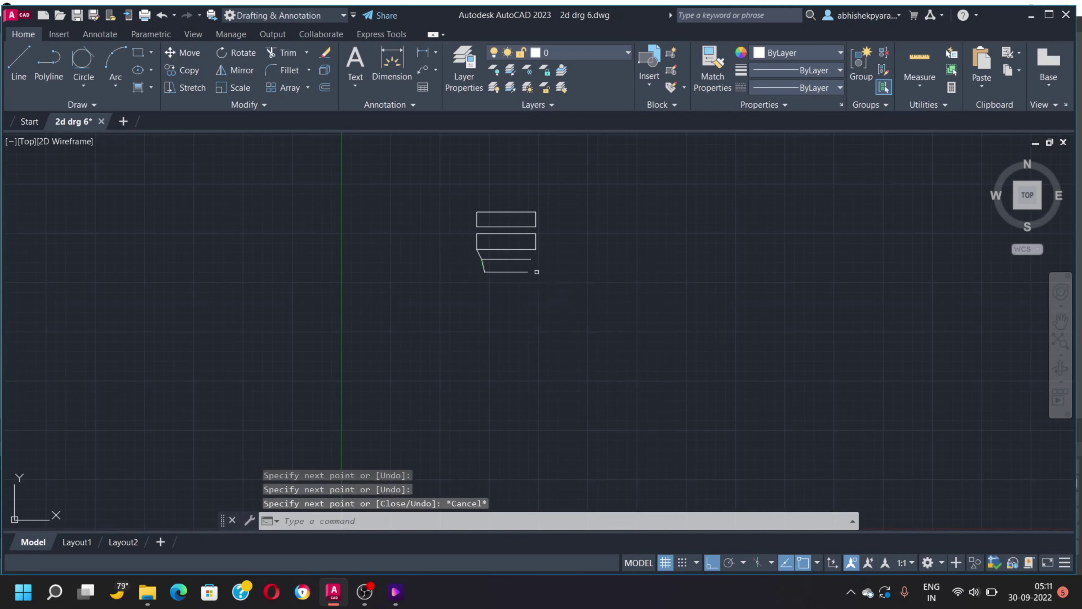
click(480, 260)
click(490, 271)
key(Return)
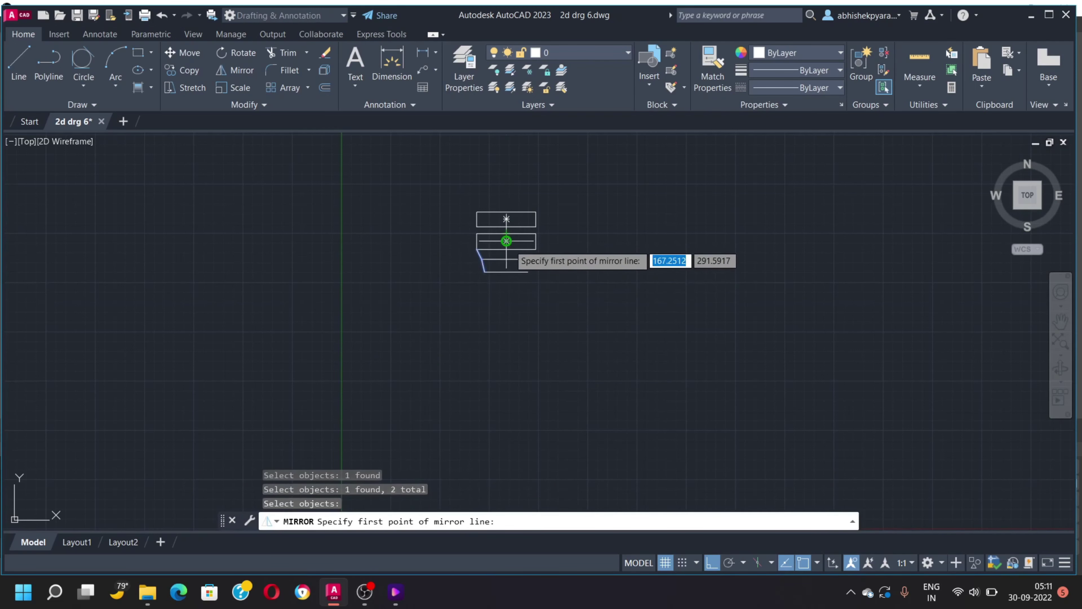
click(506, 240)
click(515, 279)
key(Return)
key(Escape)
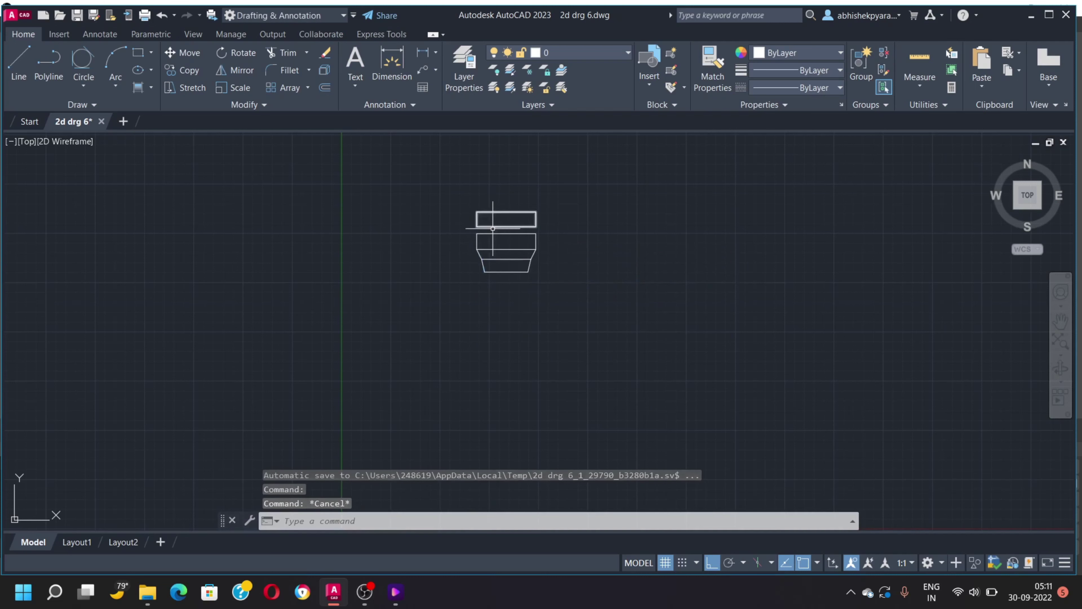
Draw a 334-long vertical line down from the trapezoid's bottom midpoint
text(l)
key(Return)
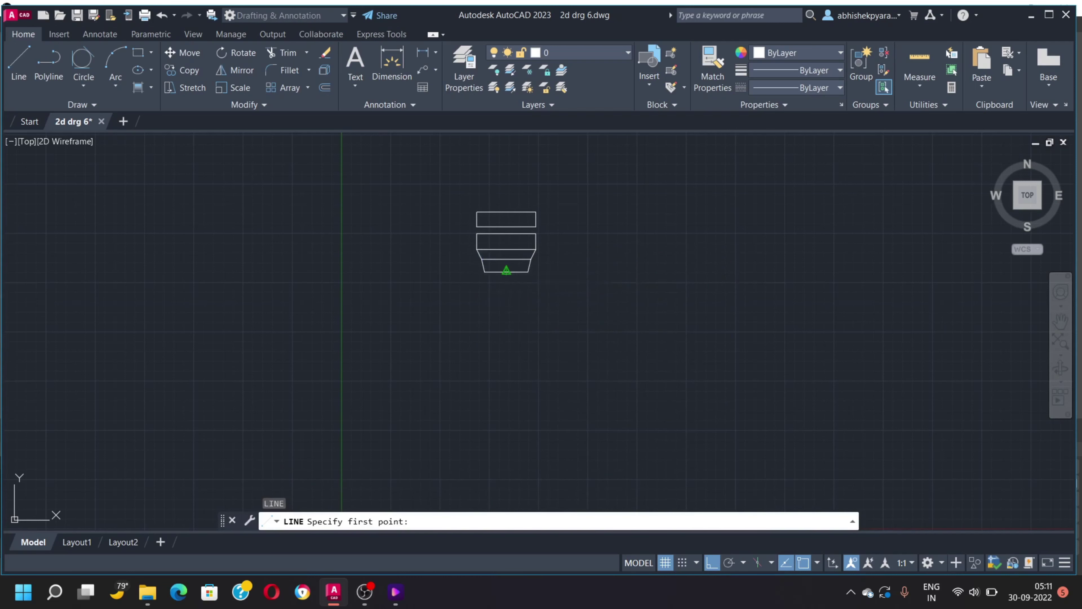
click(506, 271)
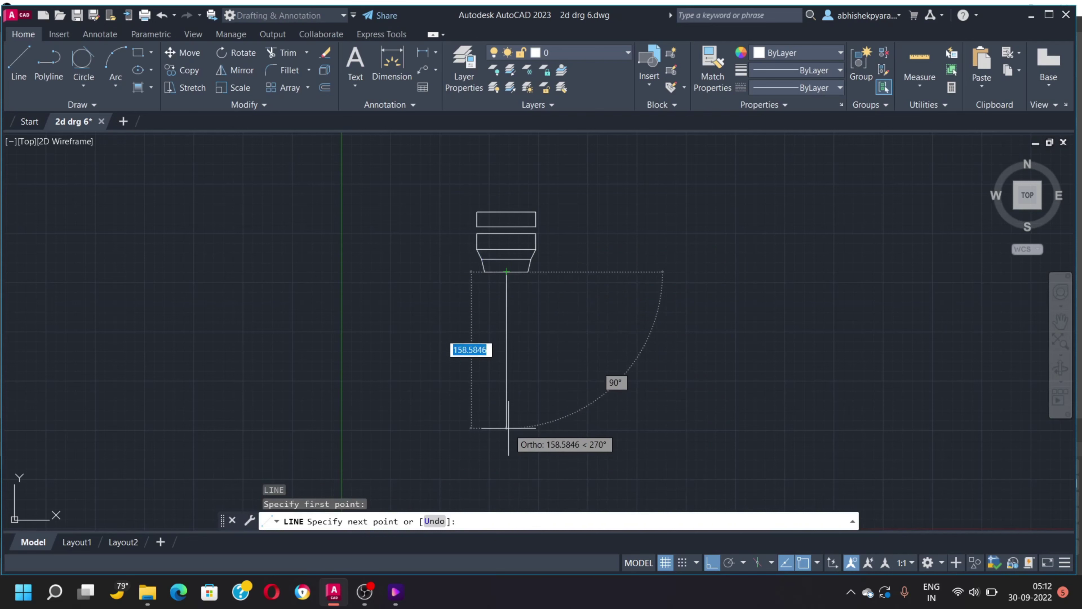
text(334)
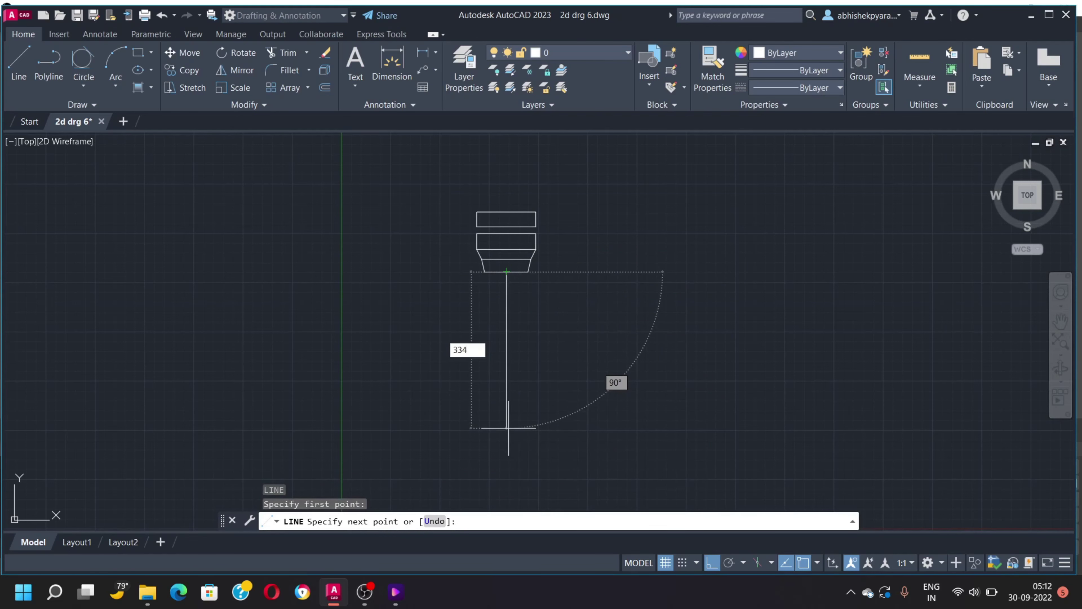
key(Return)
scroll(507, 428, down, 2)
scroll(507, 411, up, 1)
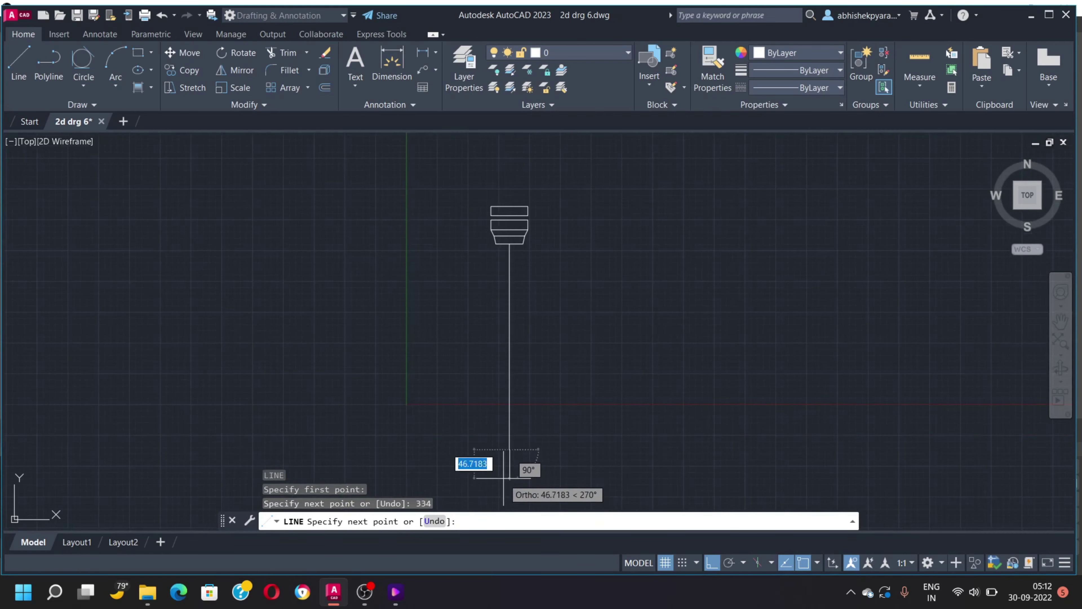
key(Escape)
Draw a 65×55 and a 36×37 rectangle right of the shaft line
key(Return)
click(605, 303)
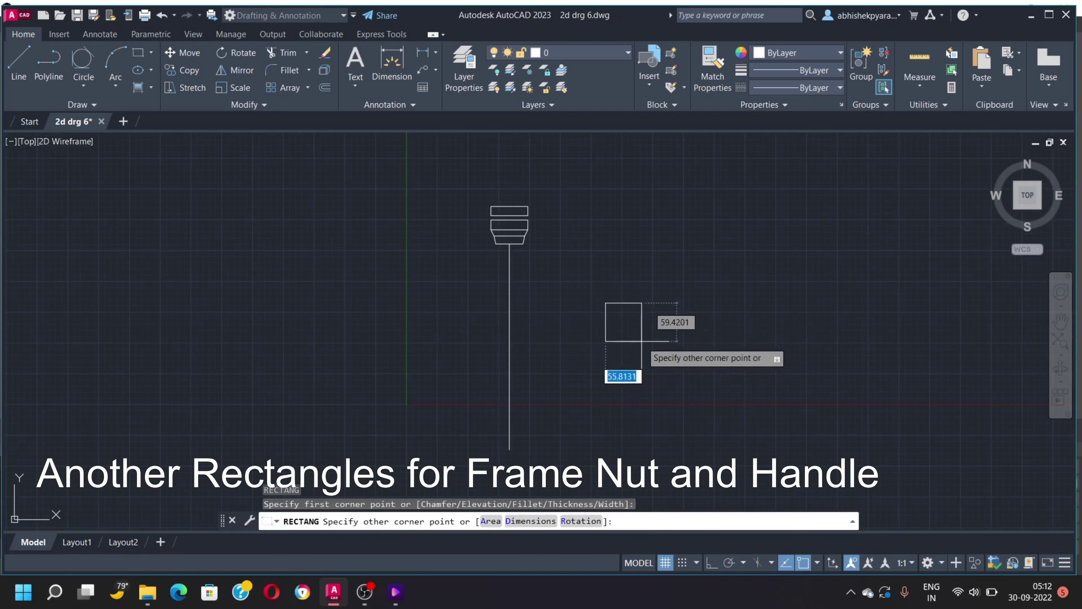
text(65)
key(Tab)
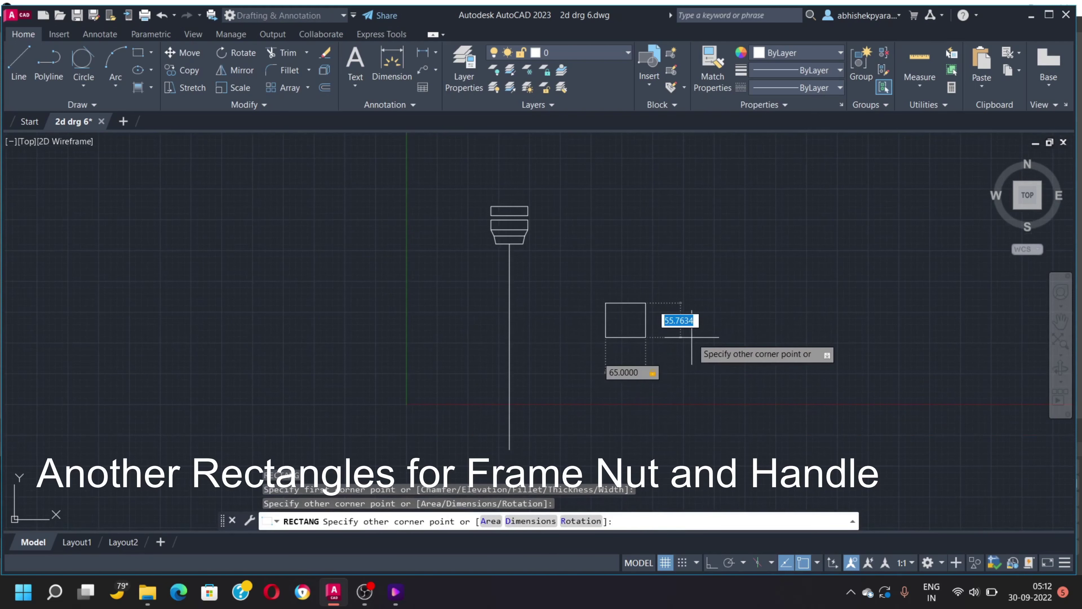
key(Return)
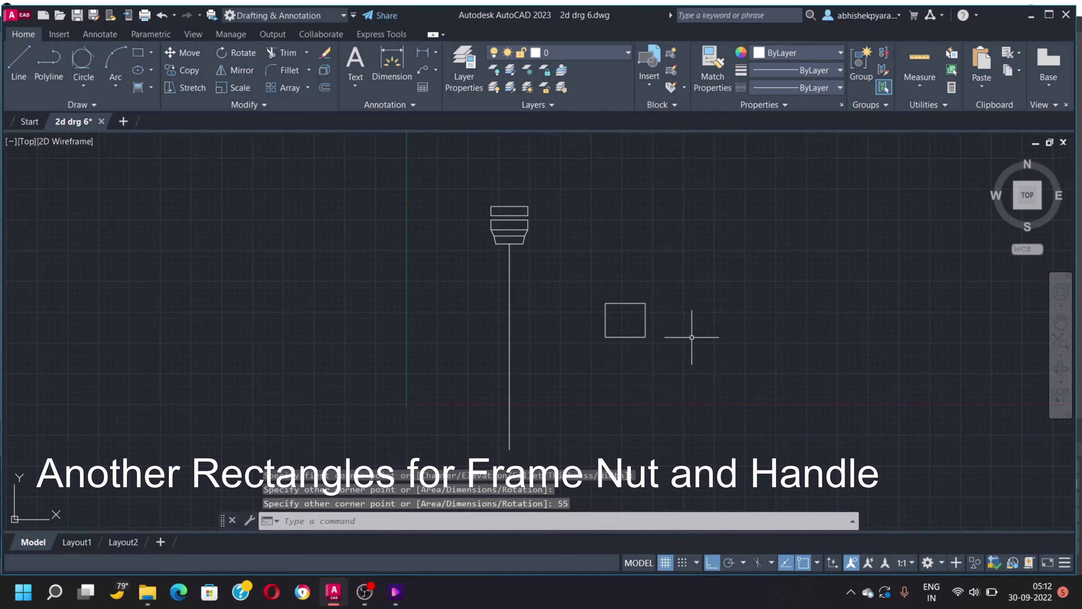
key(Return)
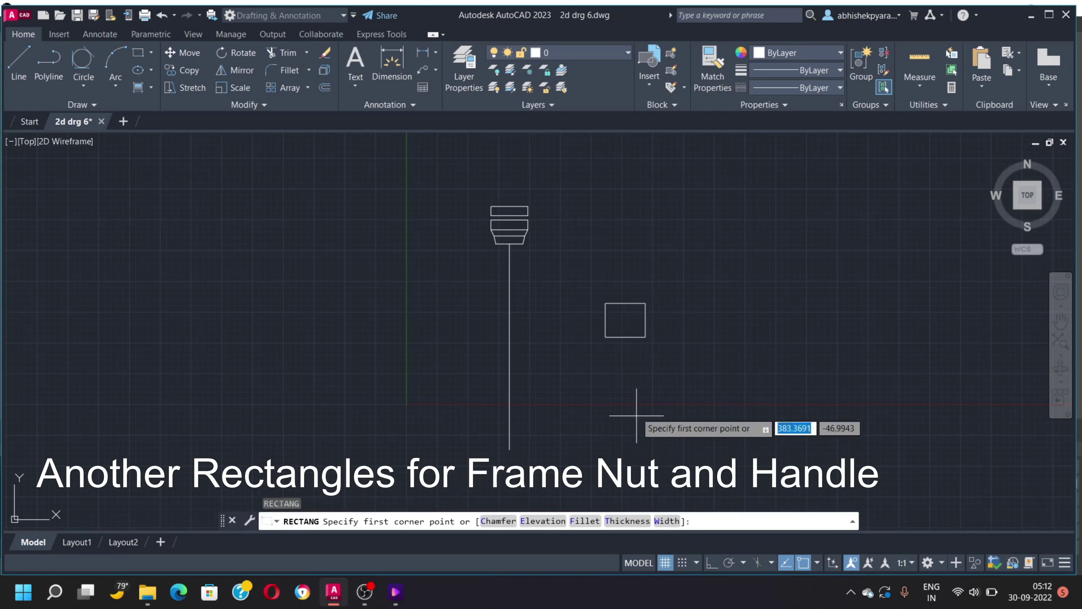
click(600, 359)
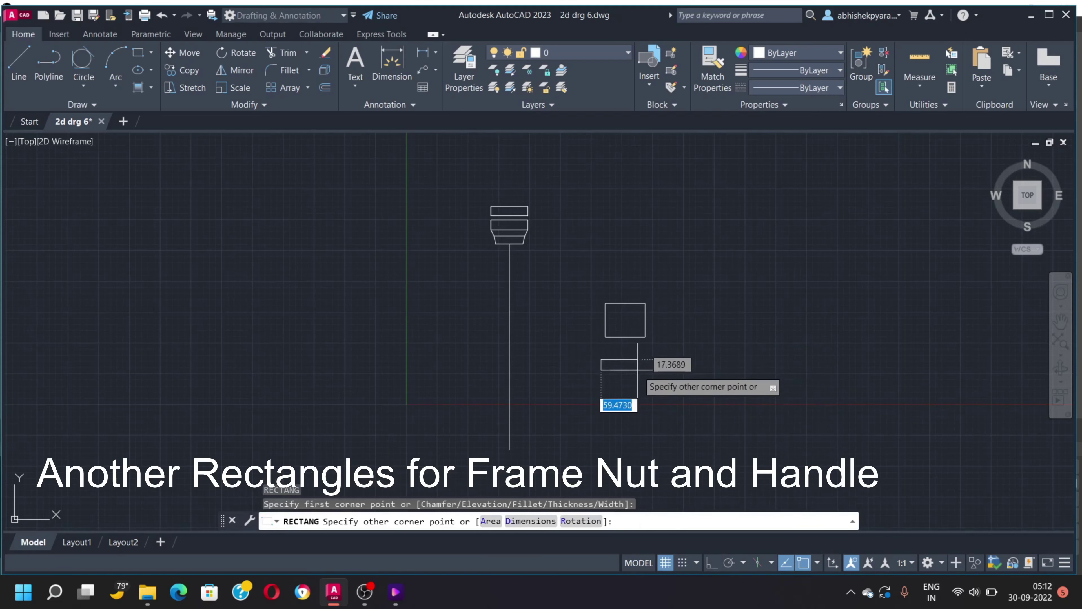
text(36)
key(Tab)
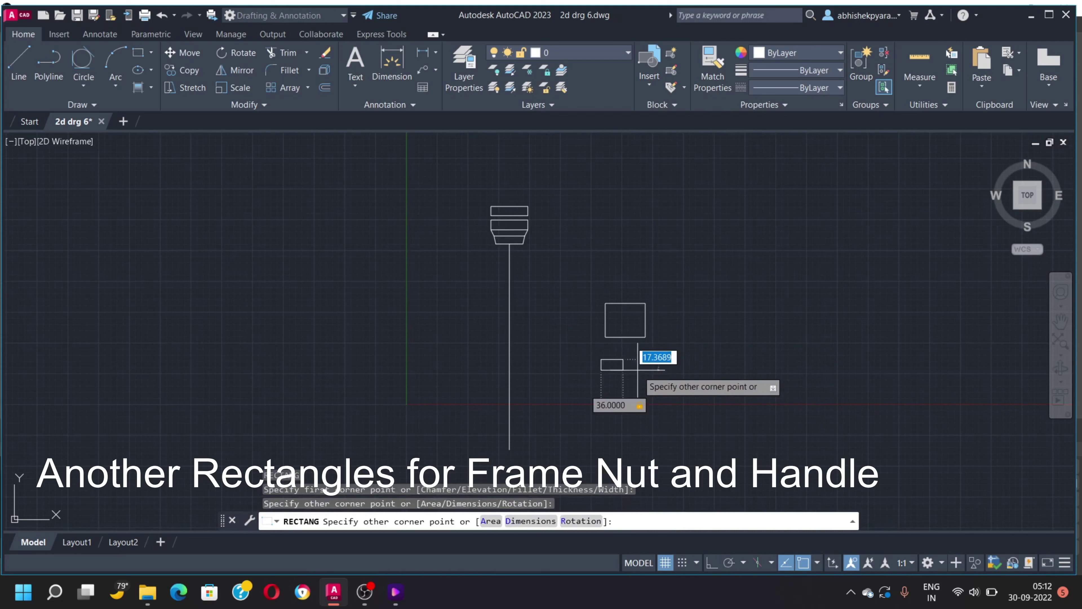
text(37)
key(Return)
key(Return)
Draw a tiny rectangle and a 7×24 rectangle for the handle ends
click(680, 371)
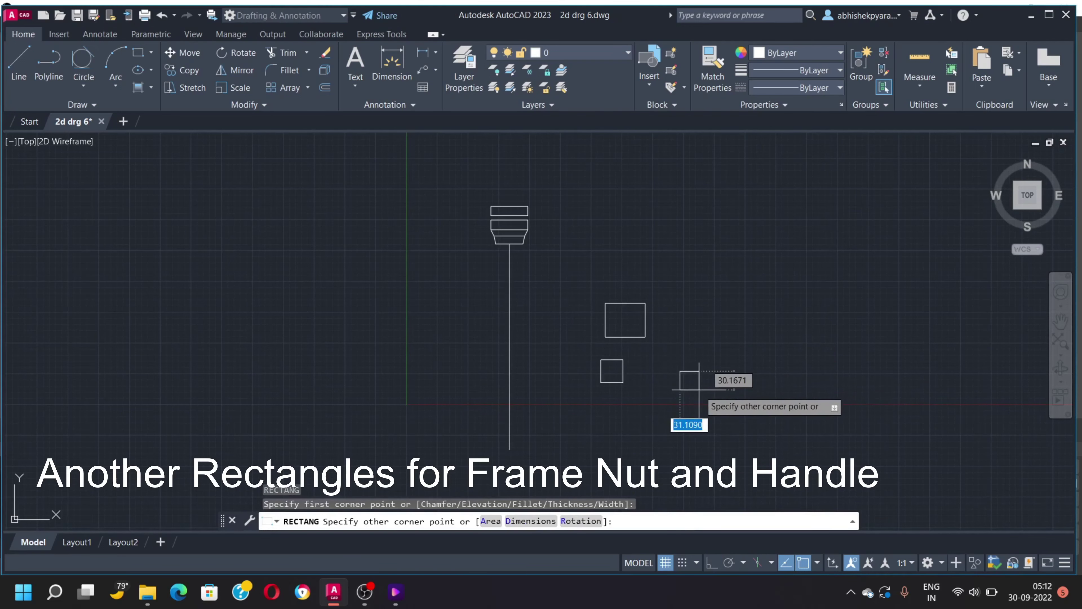
text(16)
key(Return)
key(Return)
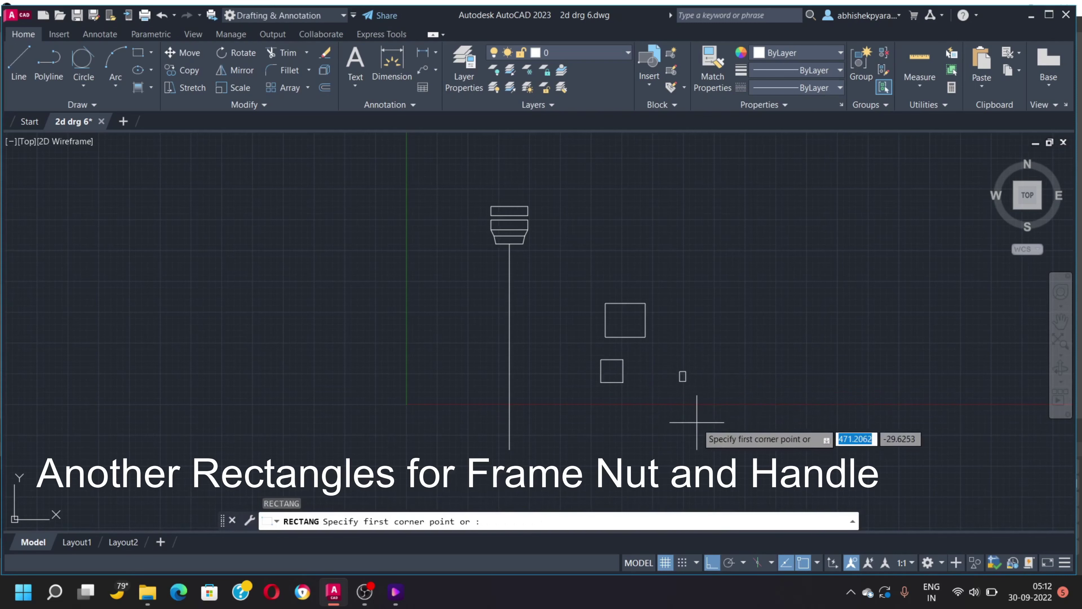
click(667, 419)
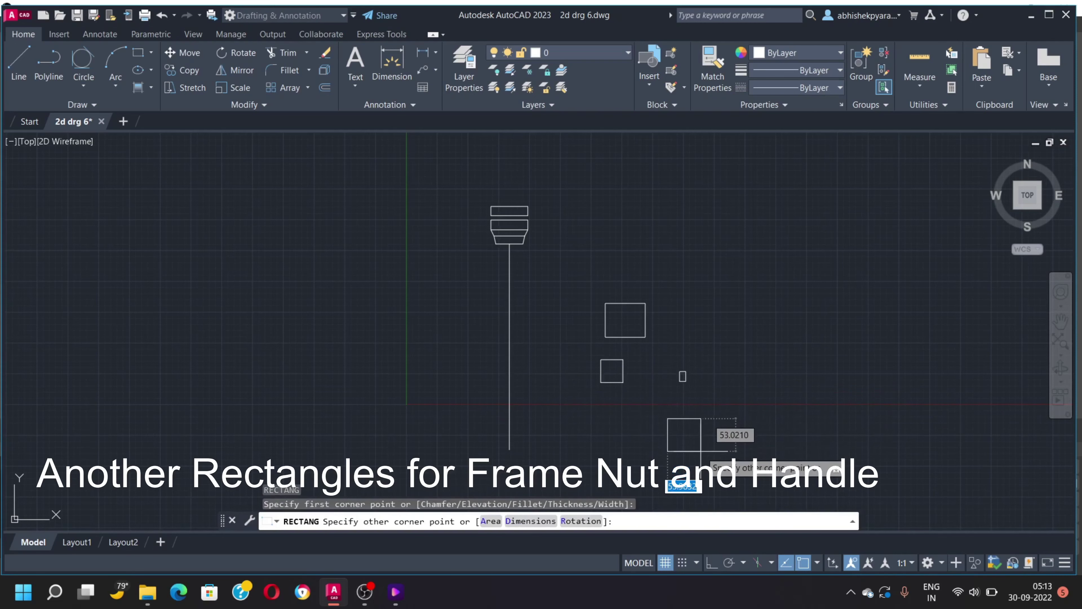
text(1,7,24)
key(Return)
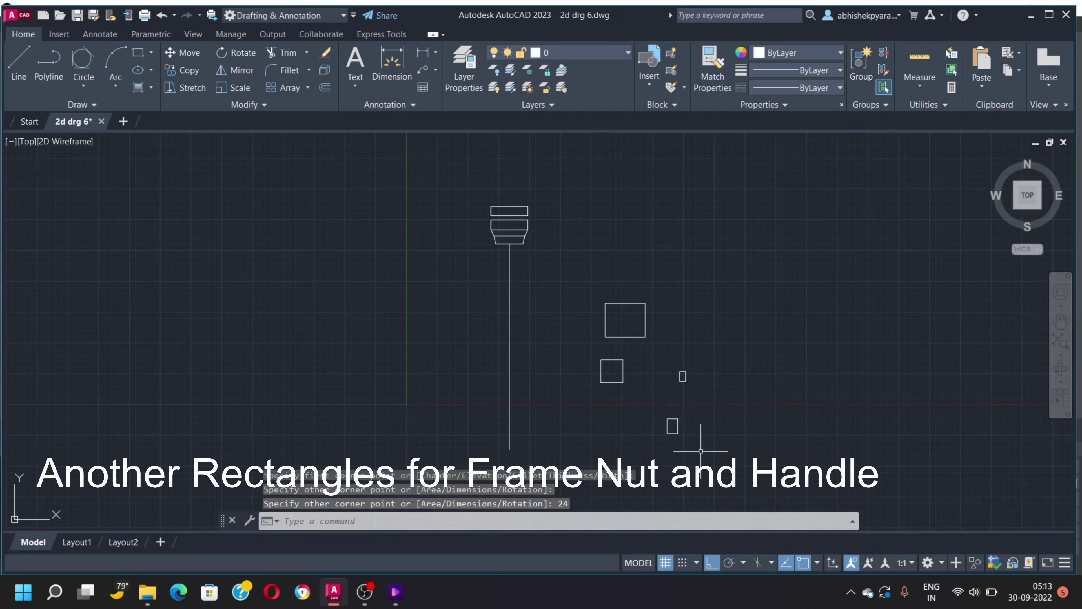
Select the 65×55 square to begin moving it
click(628, 301)
text(m)
key(Return)
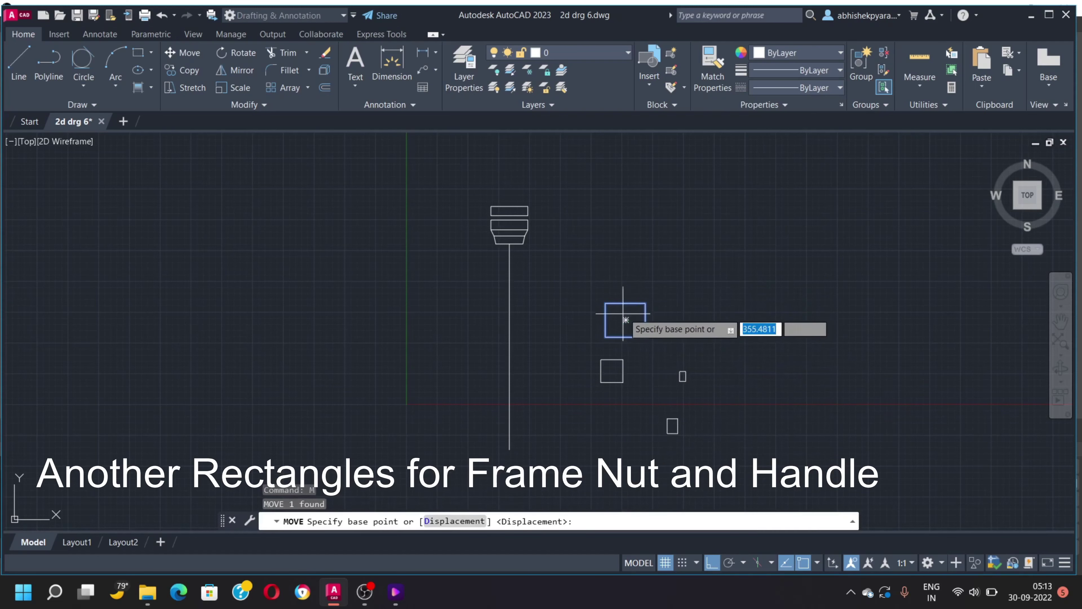
Place the 65×55 square on the shaft, then move it 190 units down
click(626, 319)
click(509, 261)
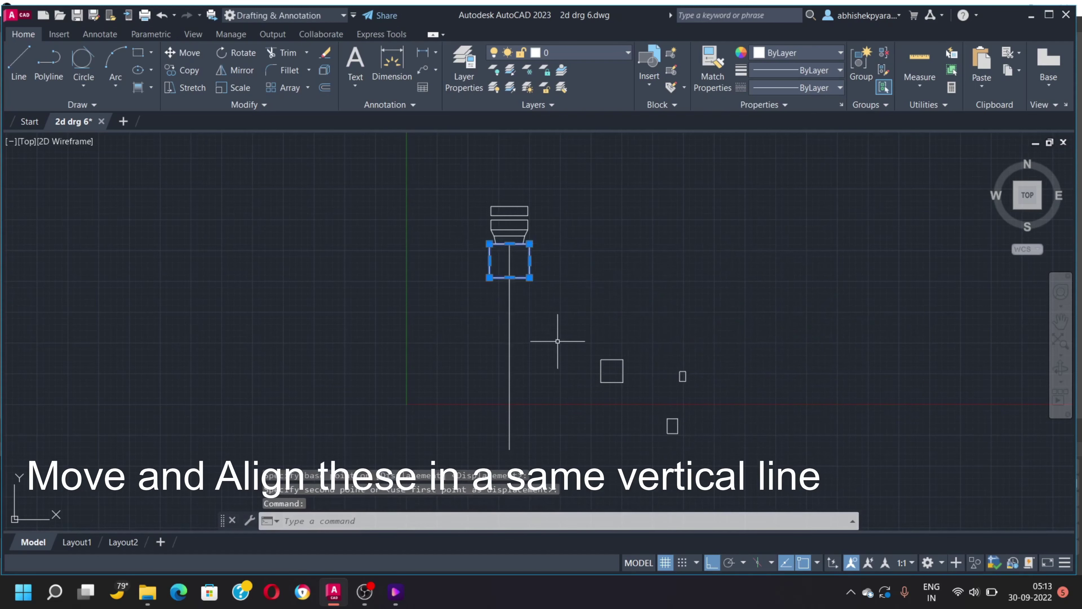
key(Return)
click(510, 261)
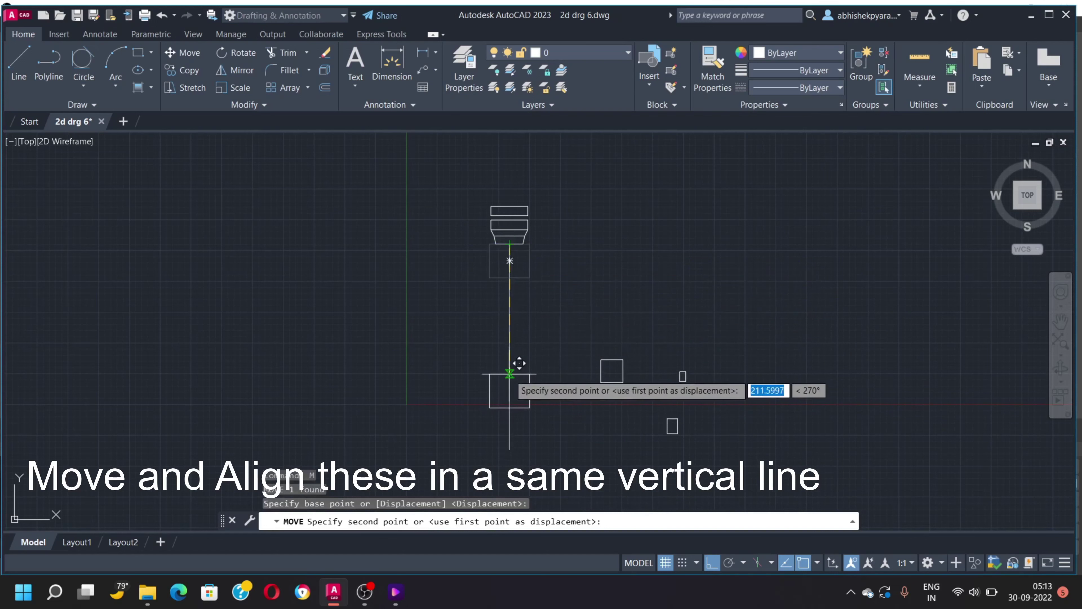
text(190)
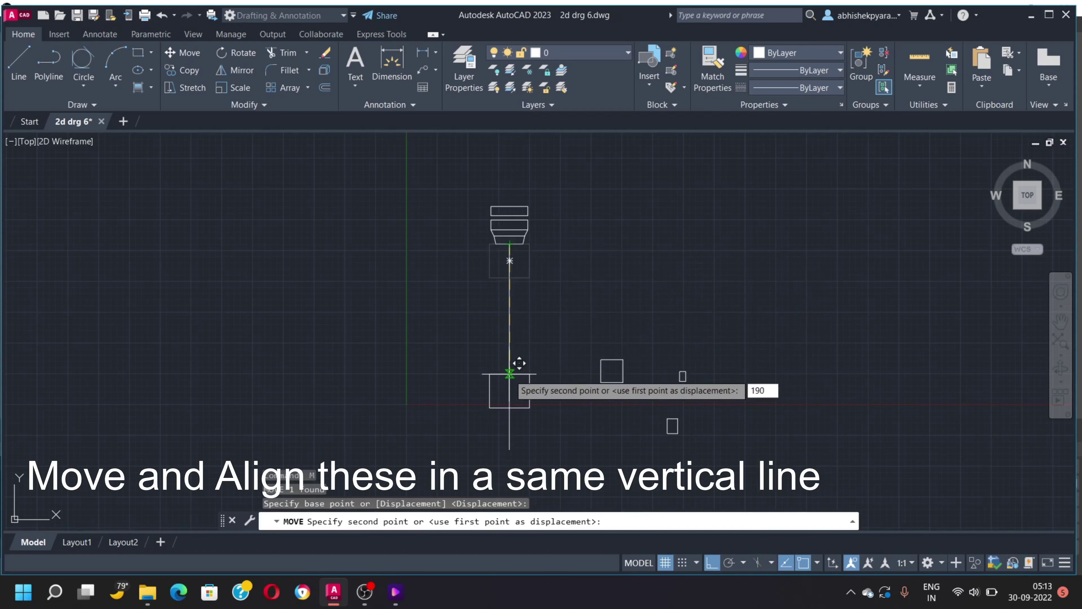
key(Return)
Move the 36×37 square onto the shaft, 52 units down to its end
click(614, 360)
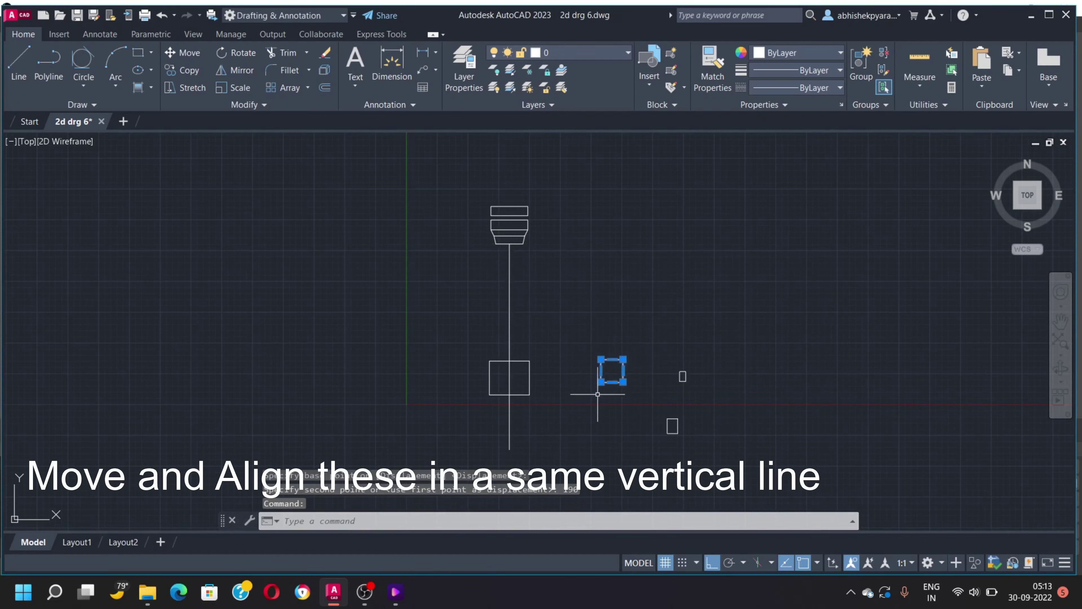
text(m)
key(Return)
click(612, 363)
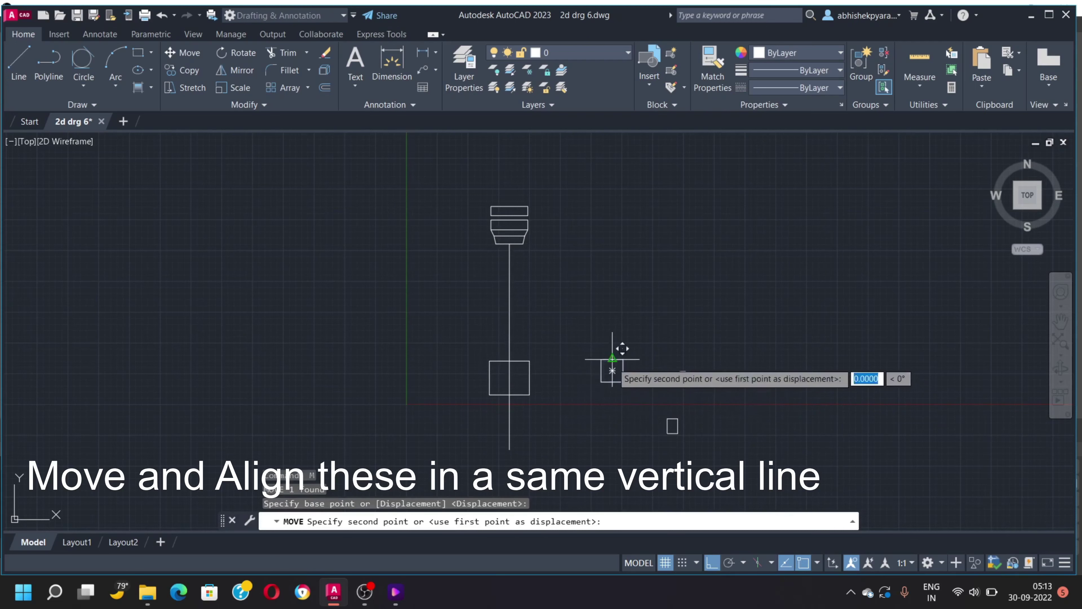
click(512, 395)
click(519, 416)
right_click(516, 419)
key(Escape)
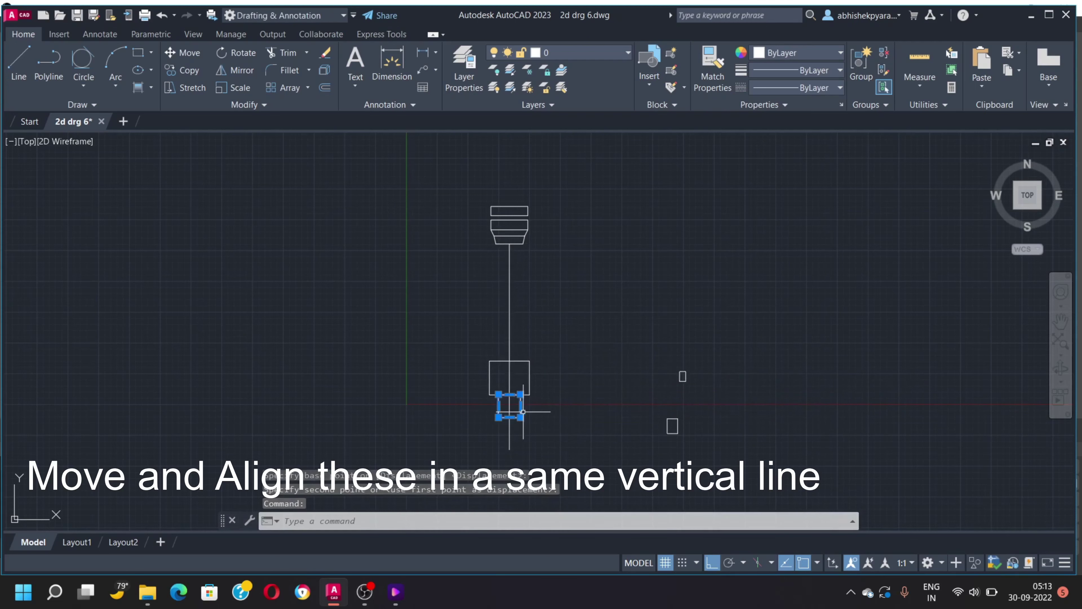
text(m)
key(Return)
click(510, 395)
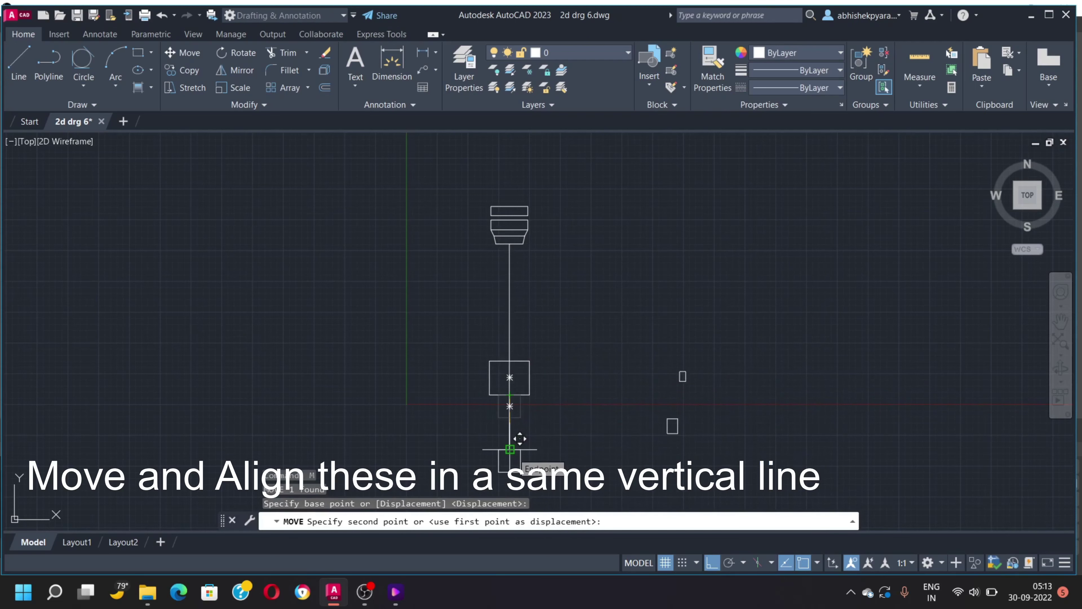
text(52)
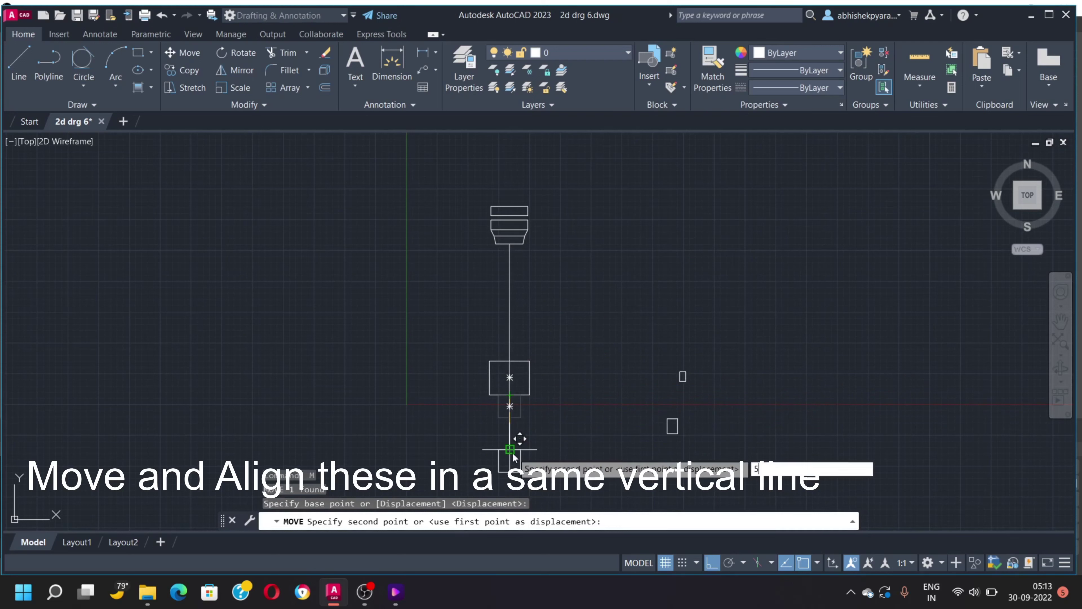
key(Return)
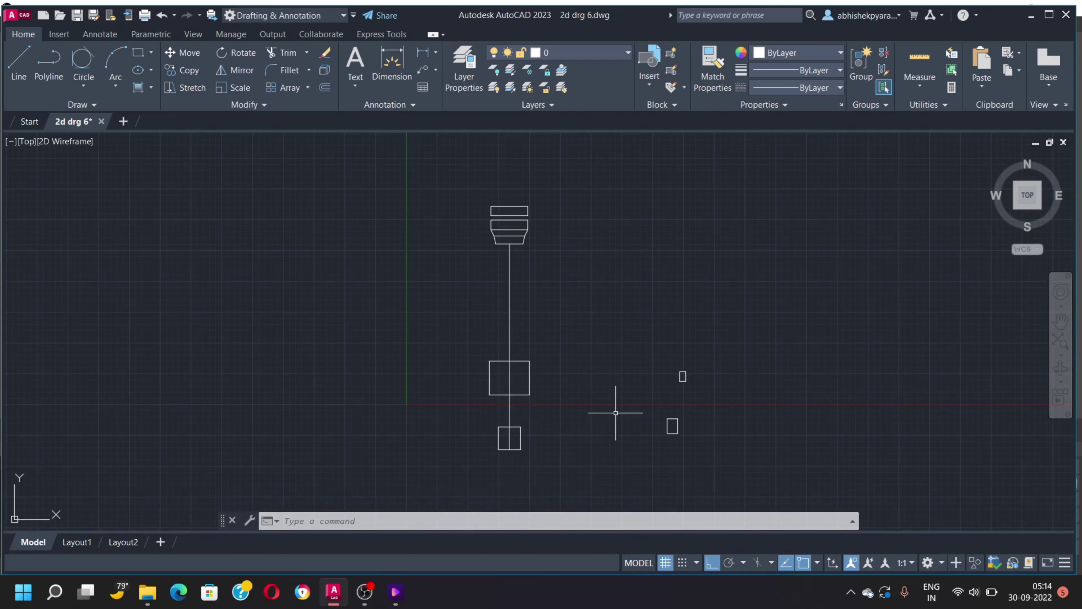
text(m)
Move the tiny rectangle beside the lower square
key(Return)
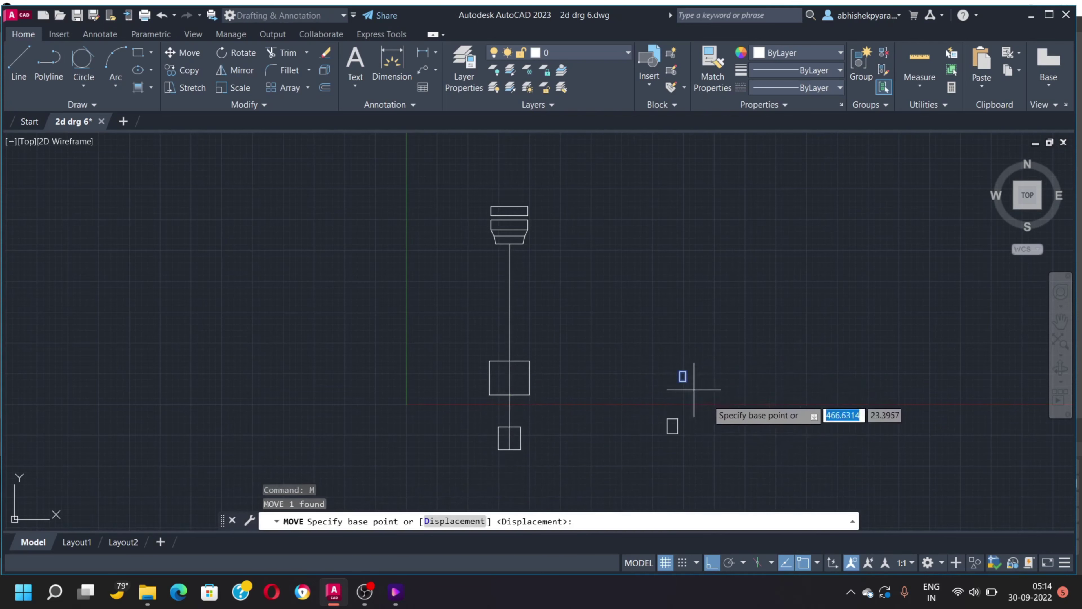
scroll(699, 385, up, 4)
click(656, 361)
scroll(282, 396, down, 6)
scroll(258, 450, up, 4)
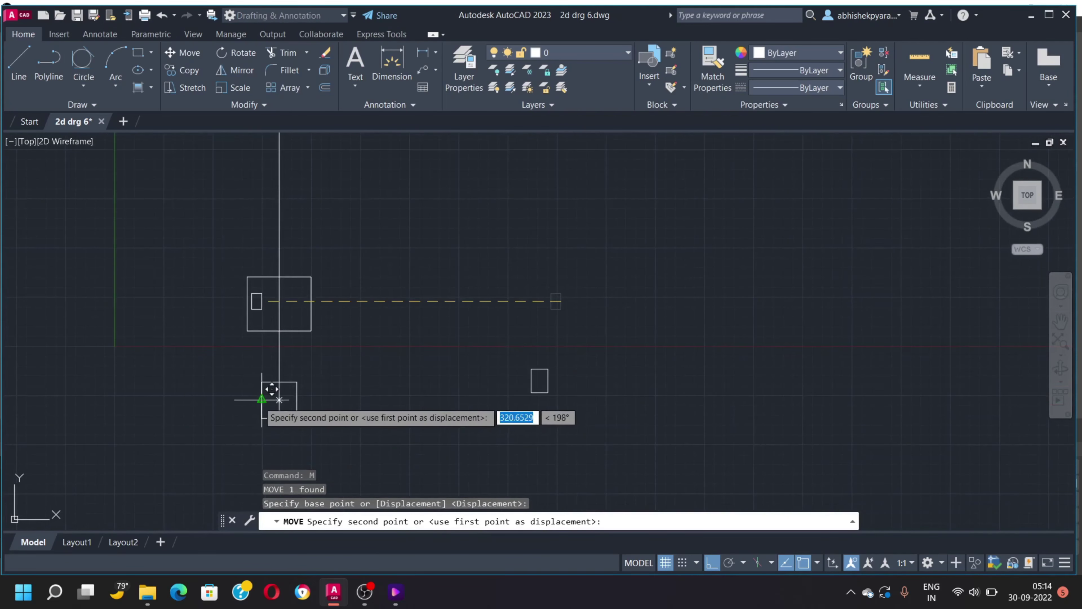
click(273, 393)
Move the 7×24 rectangle to the left of the tiny rectangle
click(538, 367)
text(M)
key(Return)
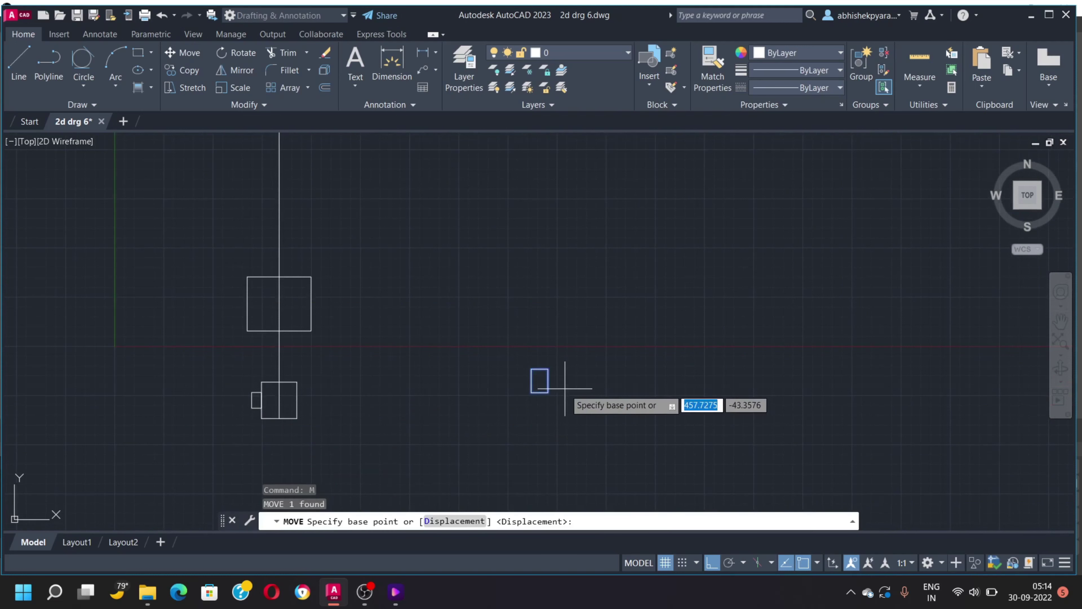
click(539, 380)
click(258, 399)
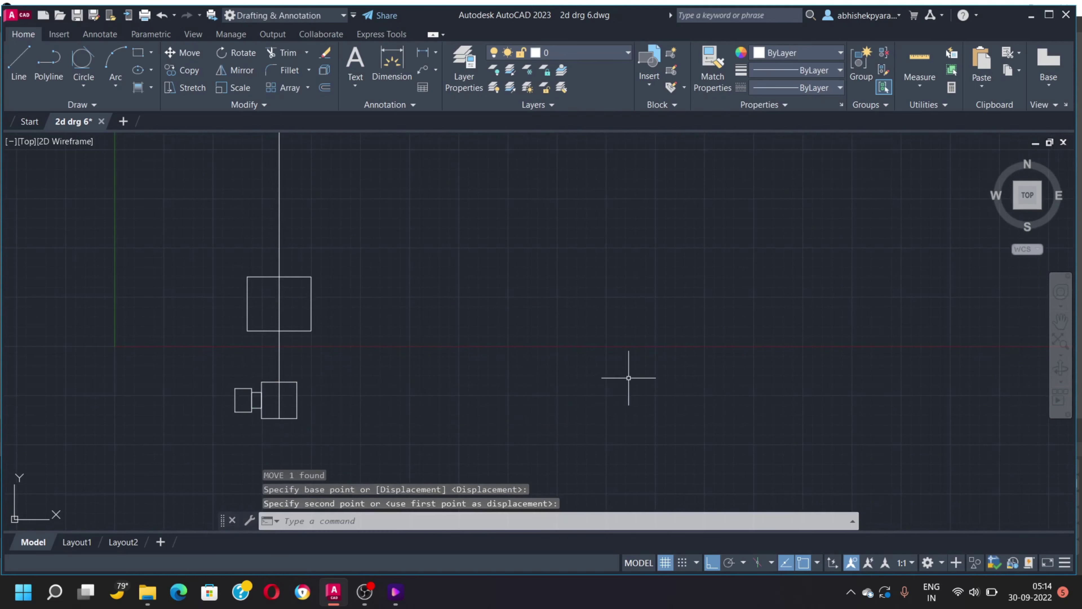
text(L)
key(Return)
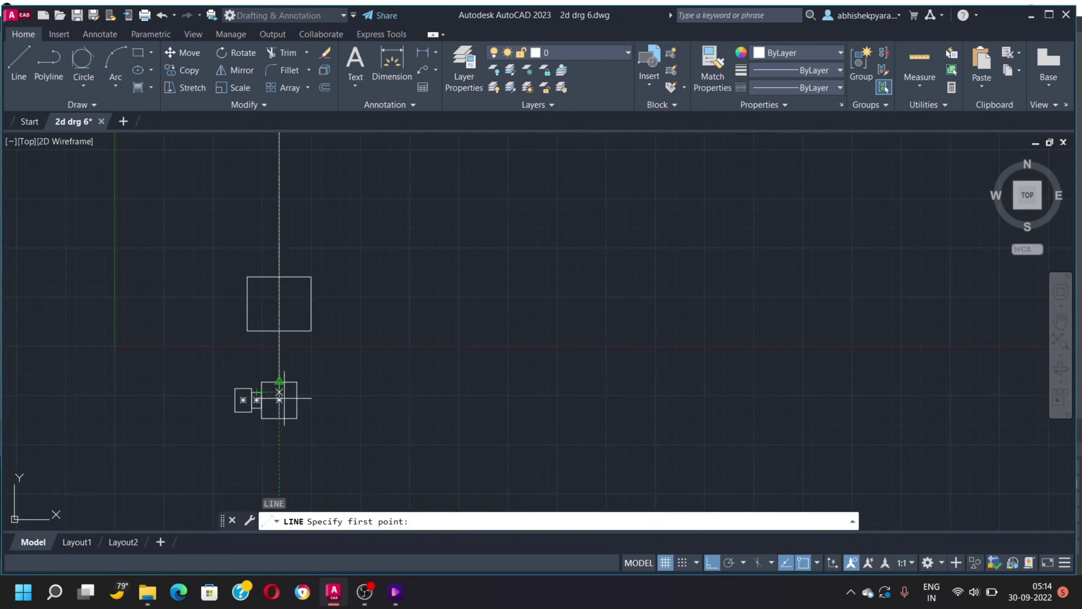
Draw a 164-long horizontal handle line and offset a parallel copy 16 units below
click(279, 400)
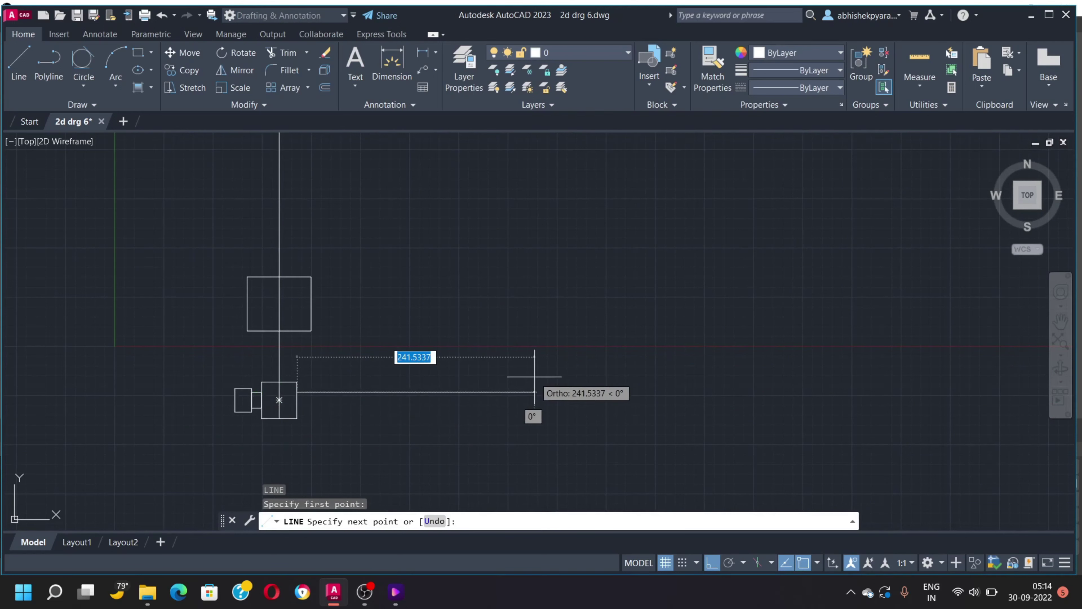
text(164)
key(Return)
key(Escape)
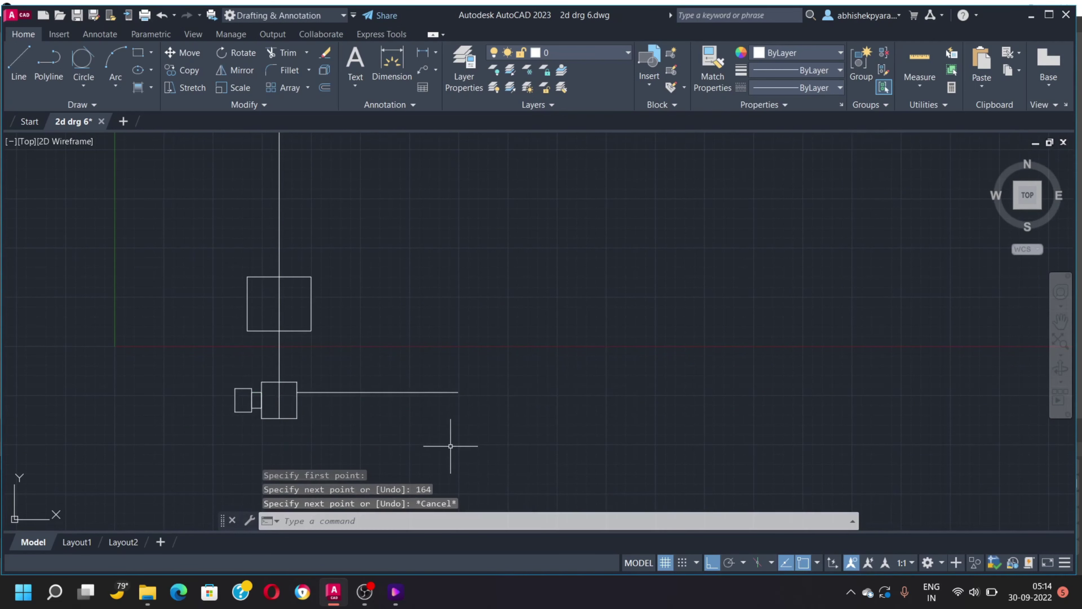
click(405, 385)
key(Return)
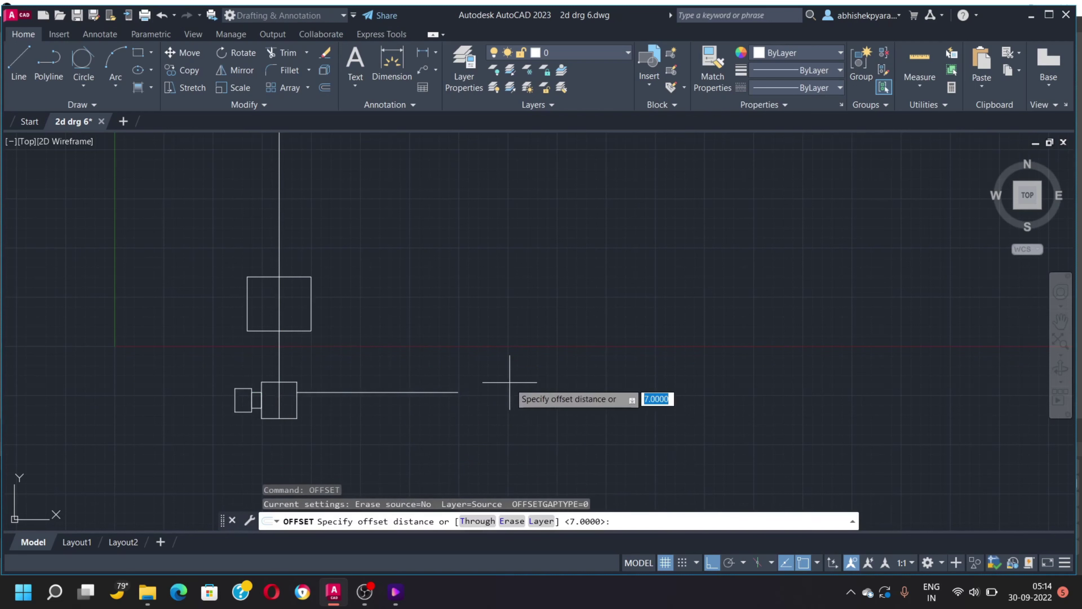
key(Return)
click(323, 392)
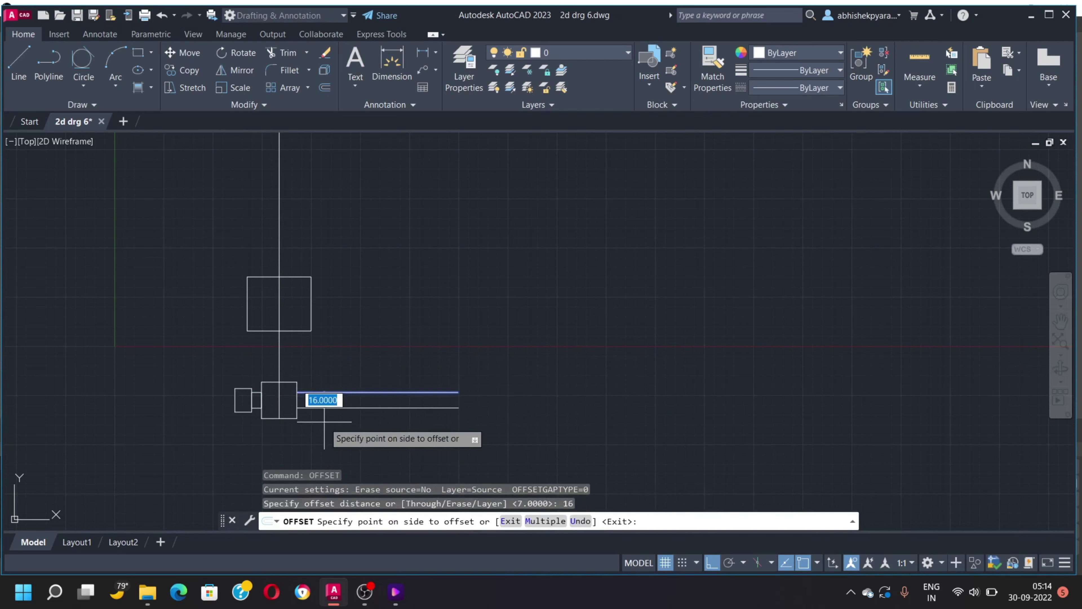
click(447, 416)
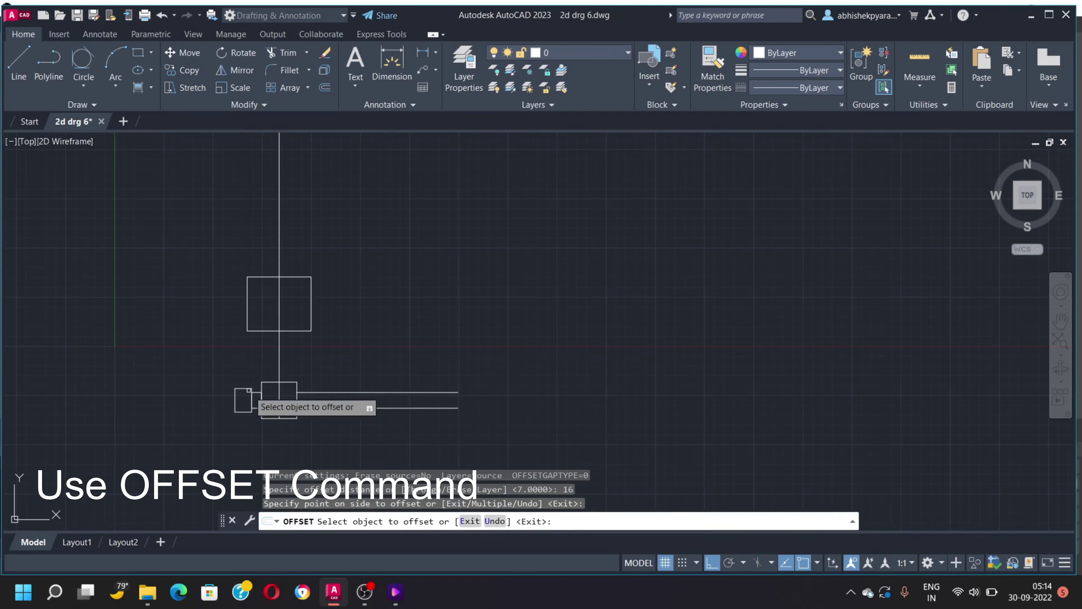
click(236, 399)
key(Escape)
text(c)
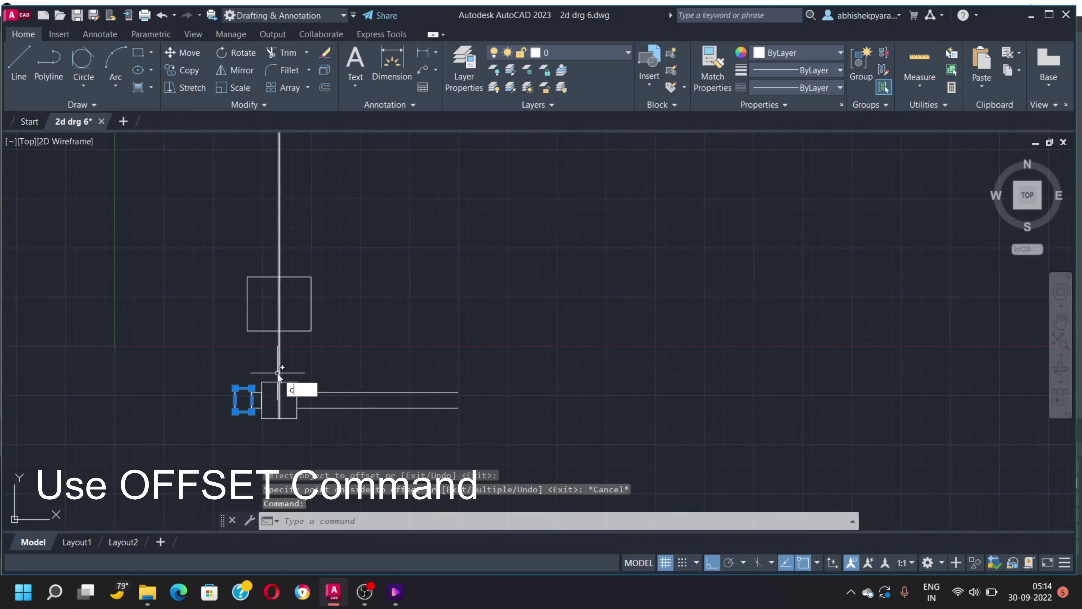
Copy the end rectangle to cap the far end of the handle
text(o)
key(Return)
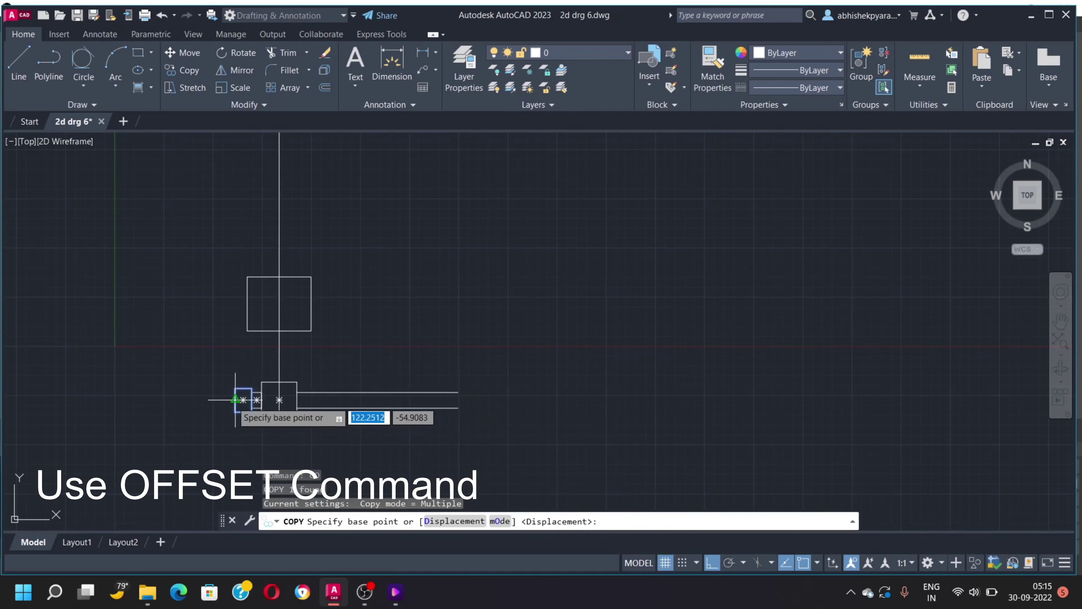
click(236, 400)
scroll(456, 383, up, 5)
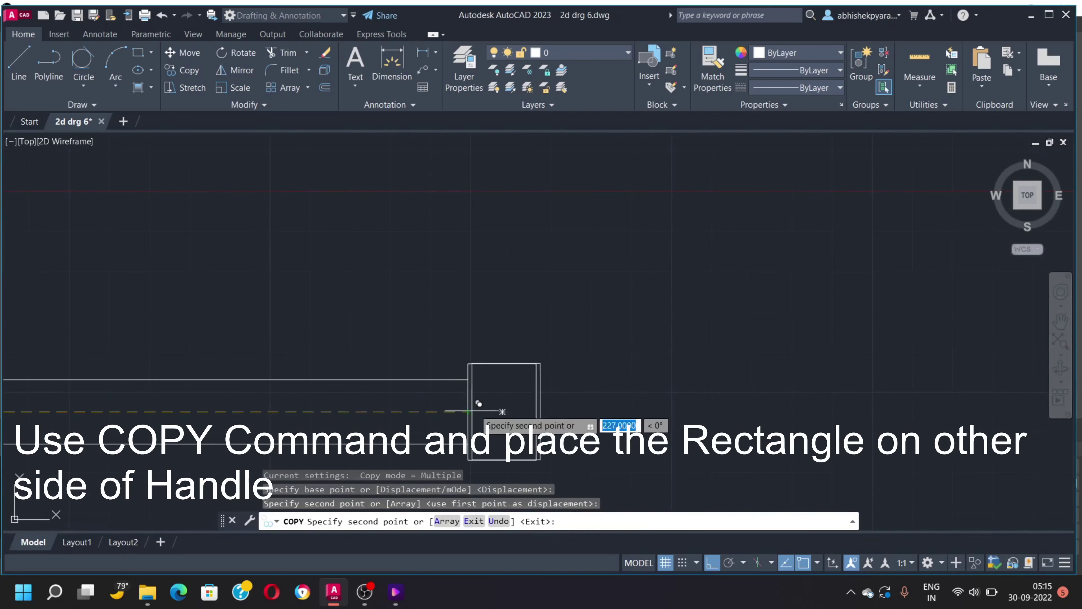
scroll(537, 386, down, 5)
key(Escape)
scroll(181, 339, down, 3)
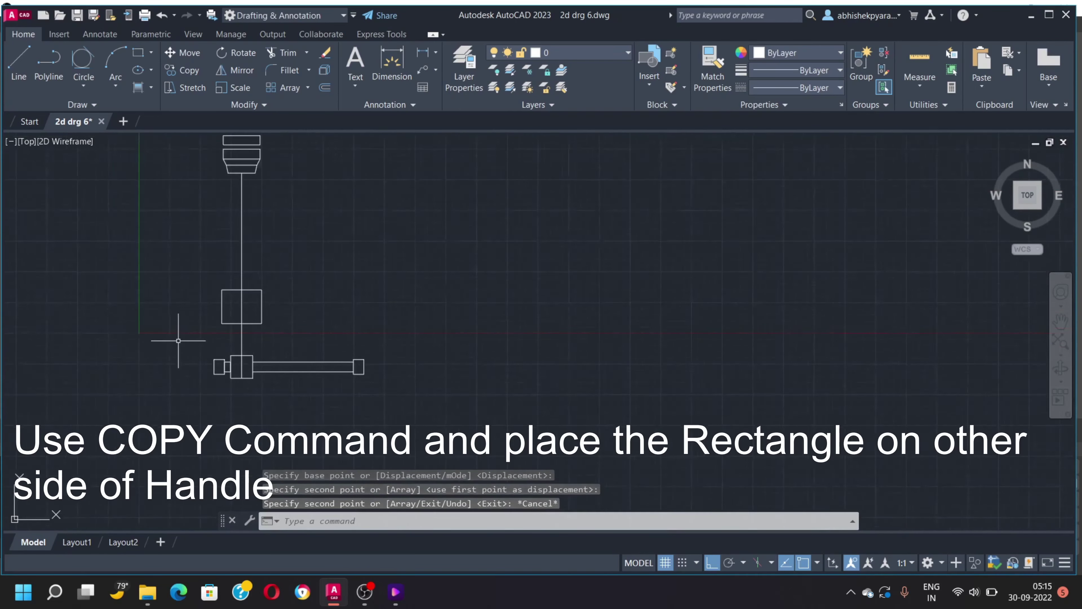
scroll(289, 242, up, 4)
click(307, 285)
Offset the screw shaft lines by 17 to both sides
text(o)
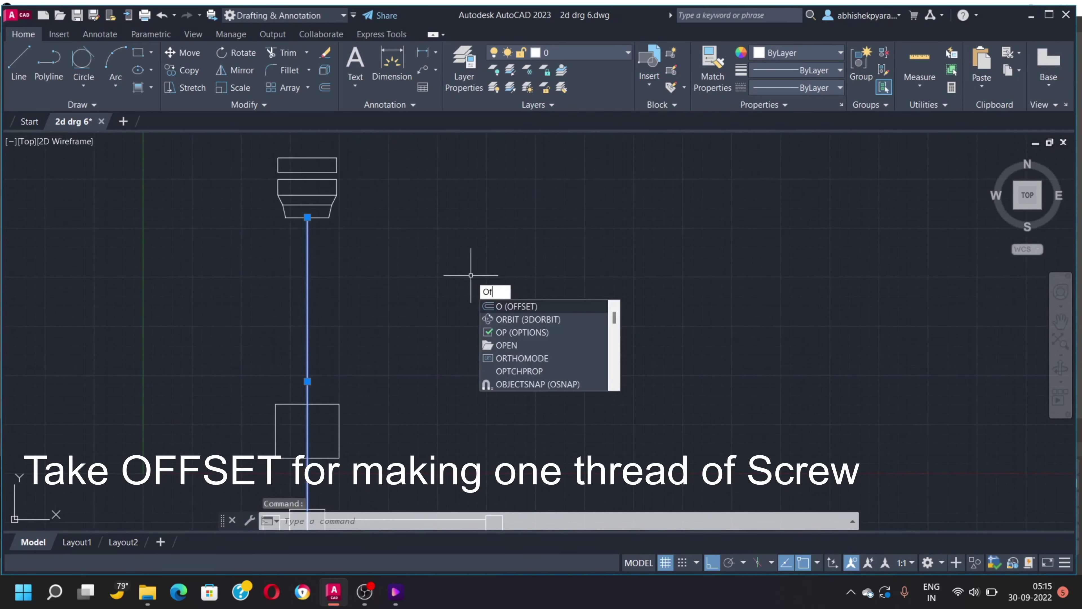
key(Return)
key(Return)
click(307, 305)
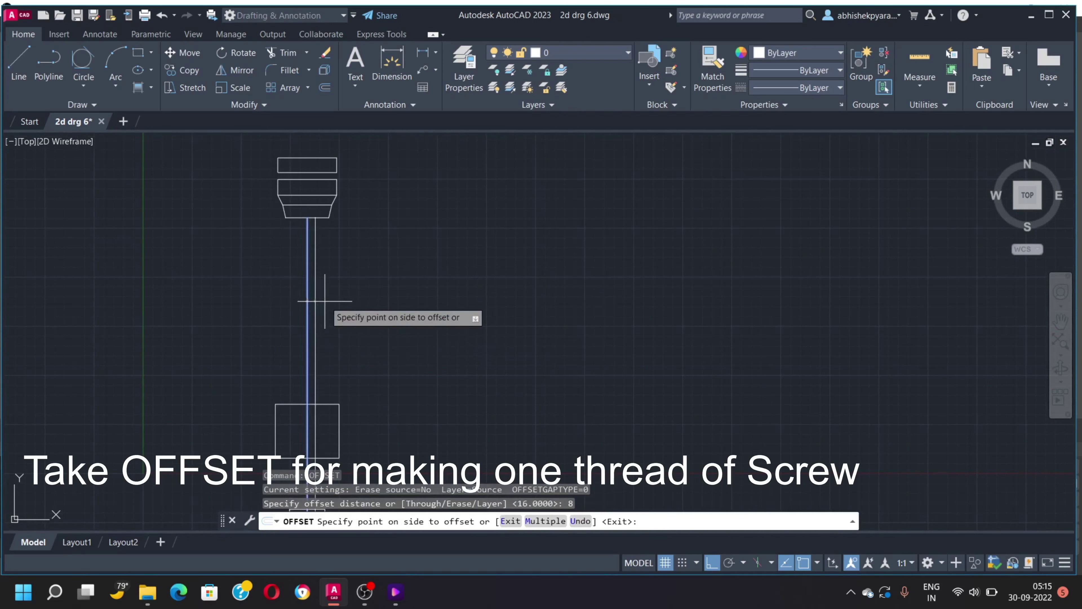
click(307, 295)
click(298, 294)
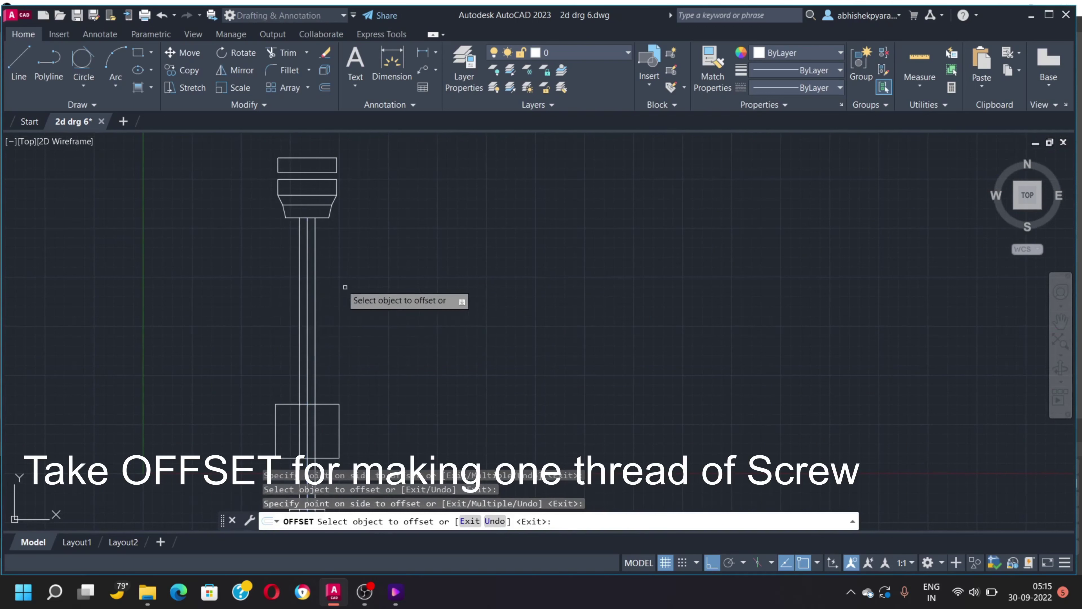
click(307, 309)
key(Return)
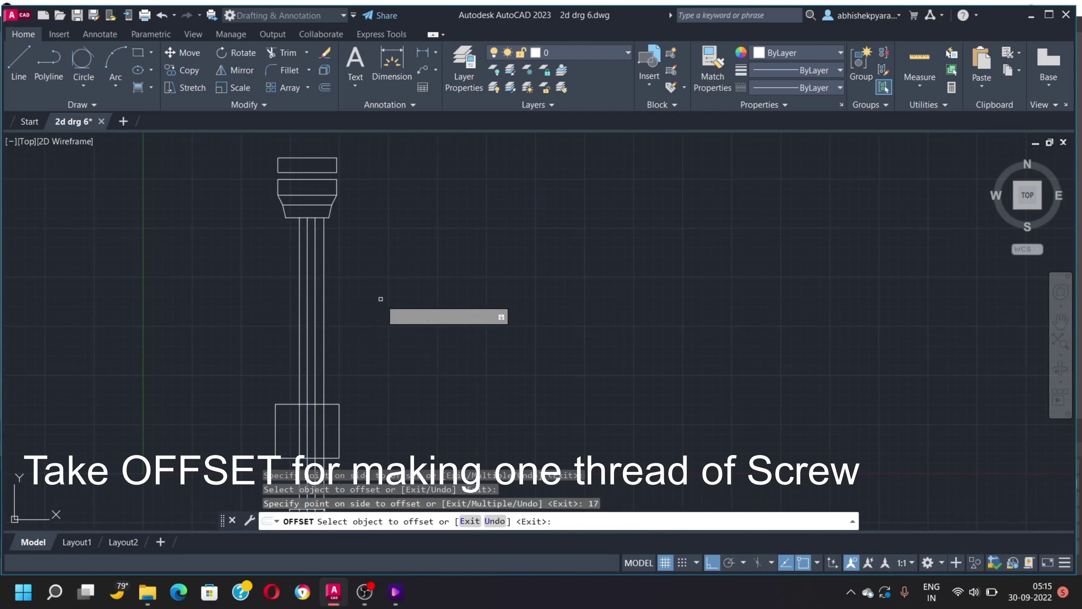
click(300, 309)
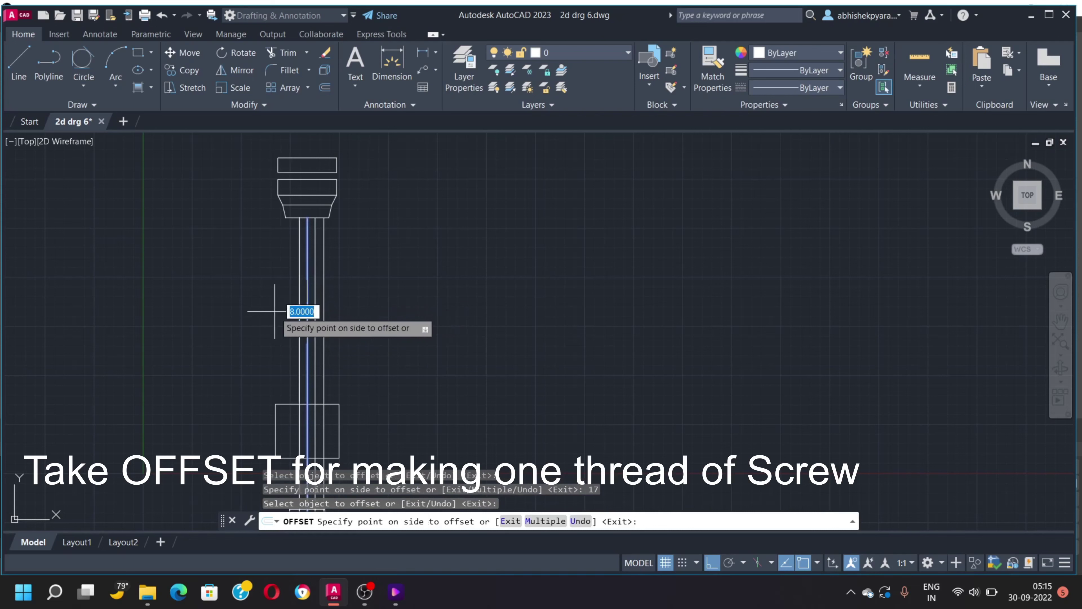
click(230, 317)
scroll(282, 296, down, 3)
key(Escape)
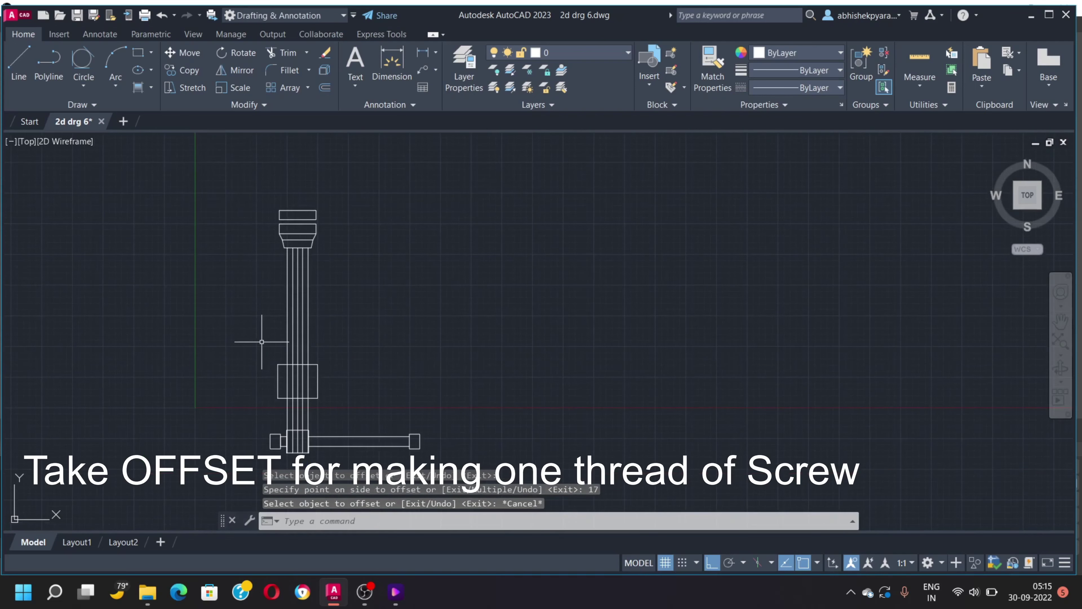
Draw a short 10-unit slanted line across the shaft
text(l)
key(Return)
scroll(260, 350, up, 3)
click(294, 337)
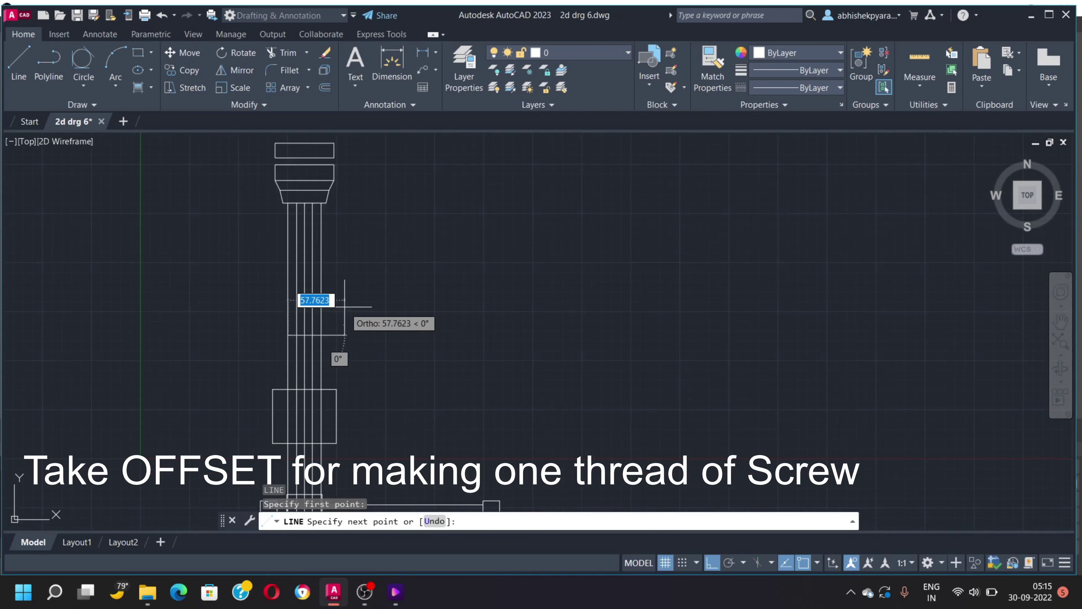
text(10)
key(Return)
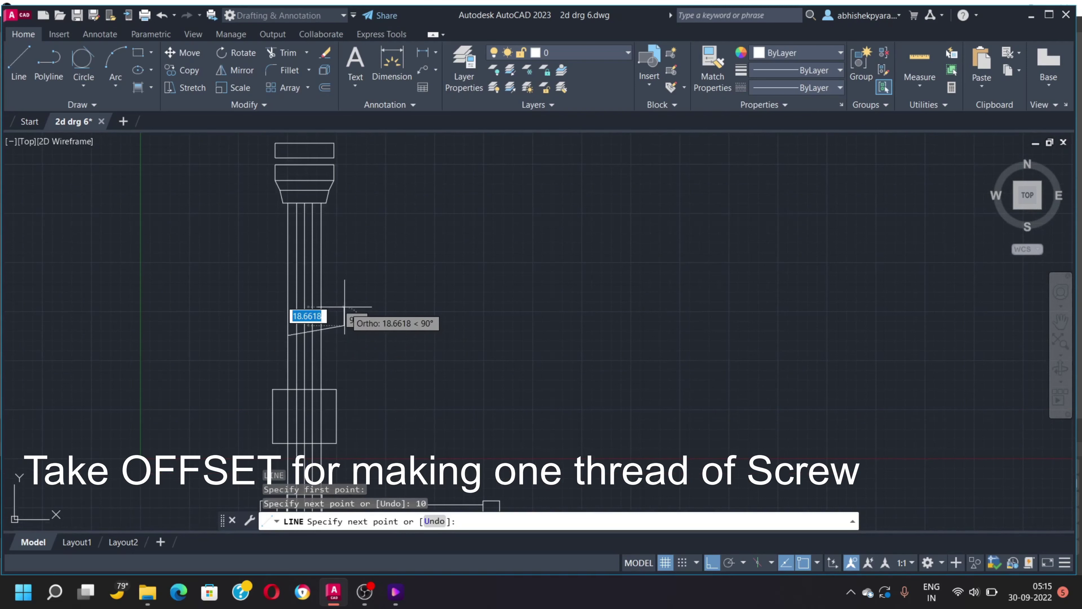
scroll(335, 317, up, 2)
key(Escape)
Offset the slanted line by 5 to form the thread's second edge
click(290, 347)
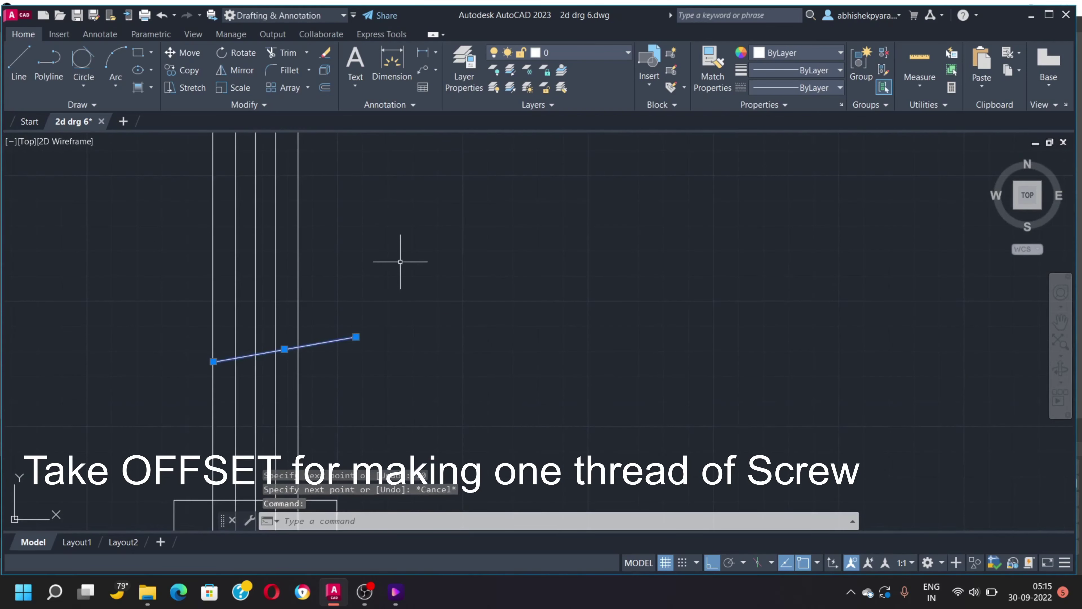
text(OFF)
key(Return)
text(5)
key(Return)
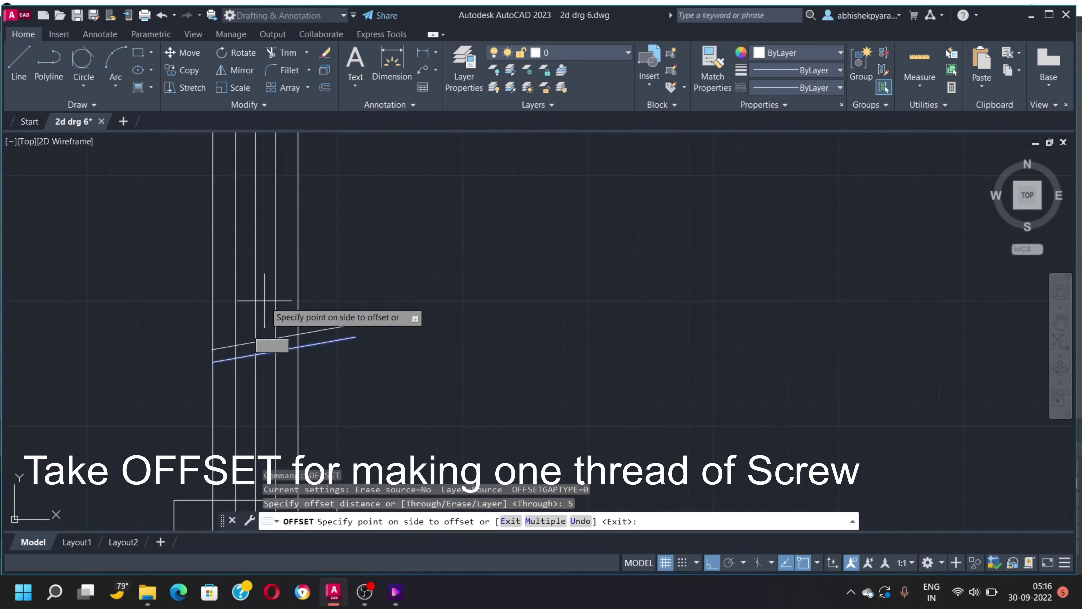
click(262, 303)
click(352, 297)
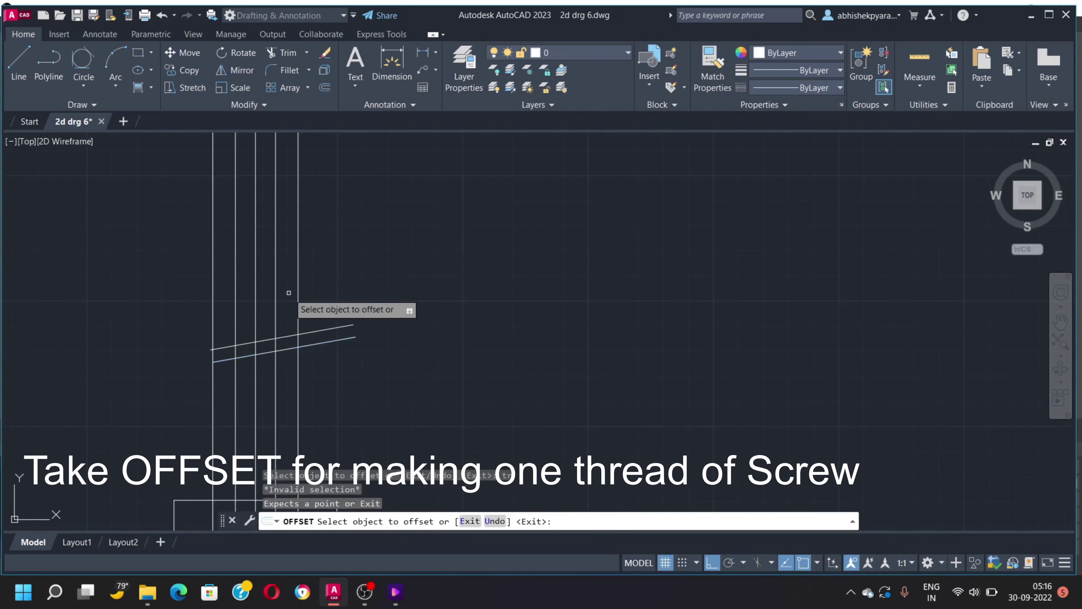
click(294, 370)
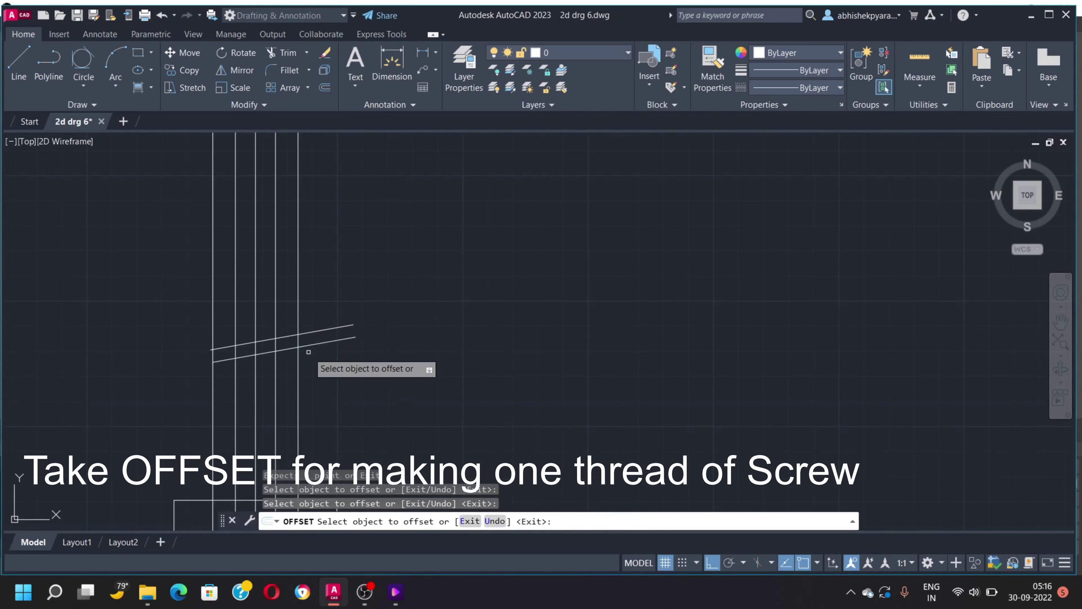
key(Escape)
Trim the excess offset lines, leaving one slanted parallelogram thread
text(tr)
key(Return)
drag(279, 375, 304, 364)
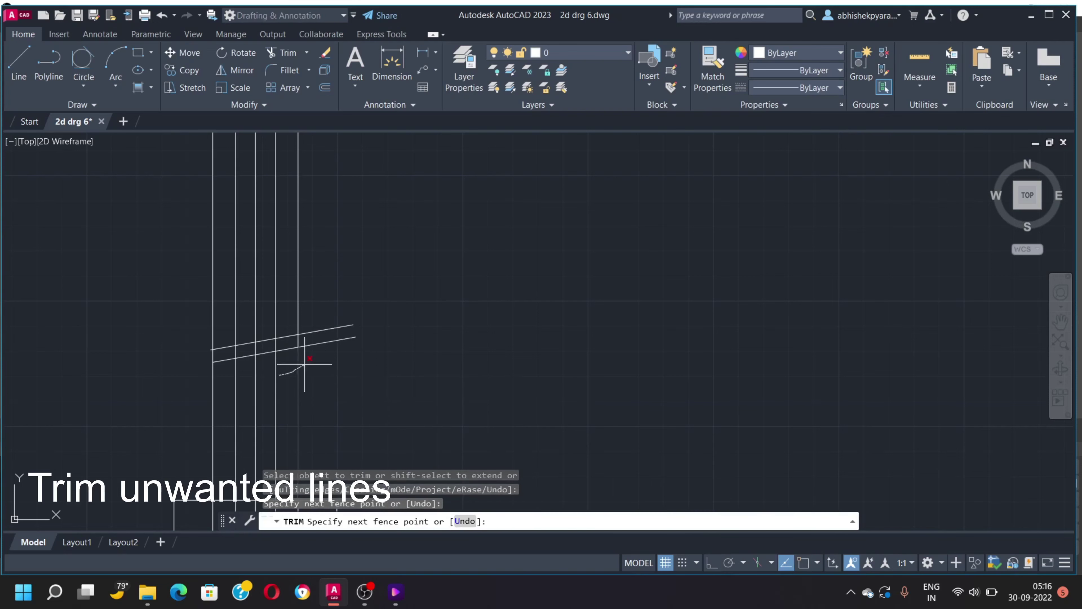
drag(296, 300, 298, 298)
mouse_move(226, 306)
mouse_down()
mouse_move(211, 344)
mouse_move(215, 384)
mouse_up()
scroll(230, 303, up, 3)
scroll(290, 384, down, 3)
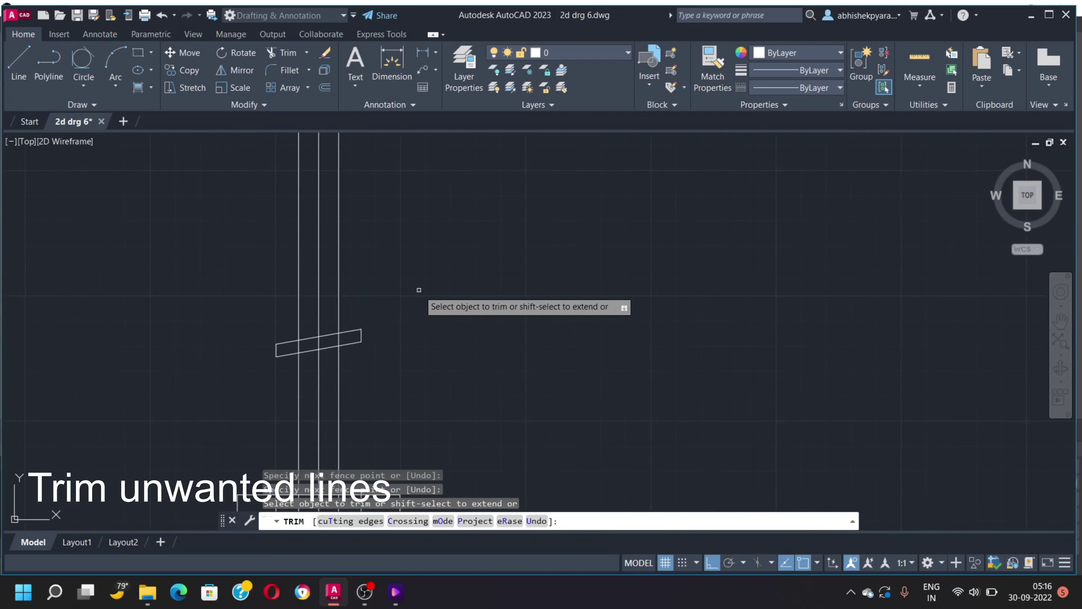
key(Escape)
click(309, 336)
Join the thread lines into a single outline
drag(244, 325, 405, 382)
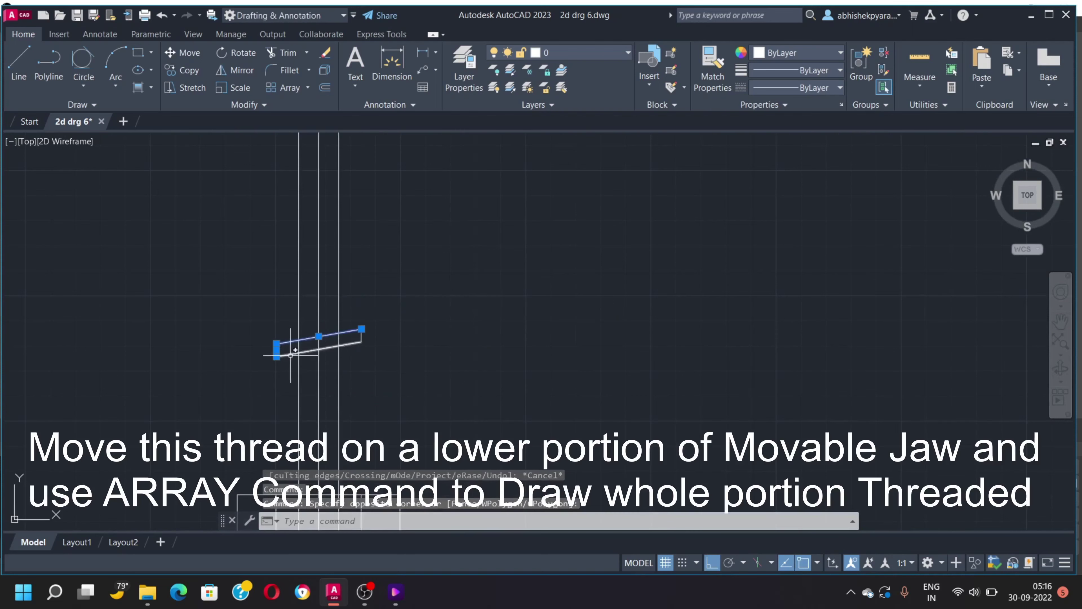
text(join)
key(Return)
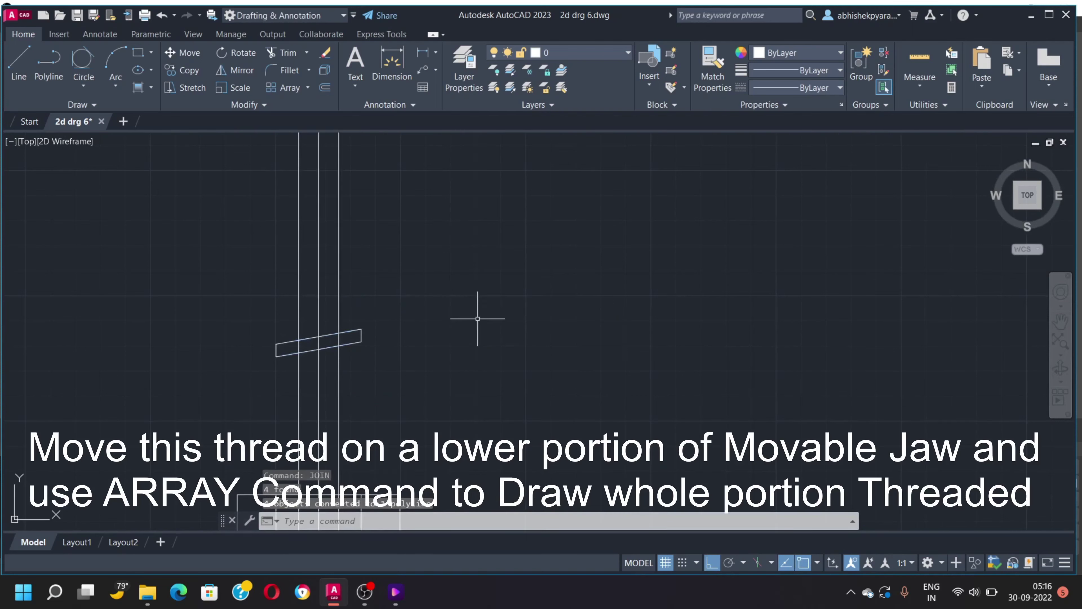
key(Escape)
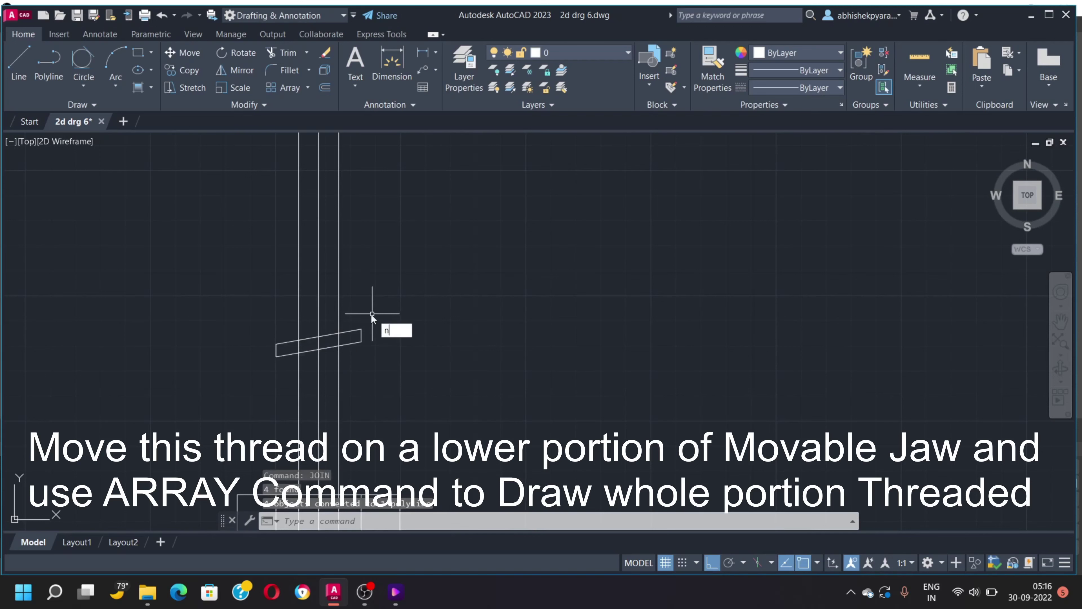
Move the thread outline to just below the movable jaw
text(m)
key(Return)
click(361, 338)
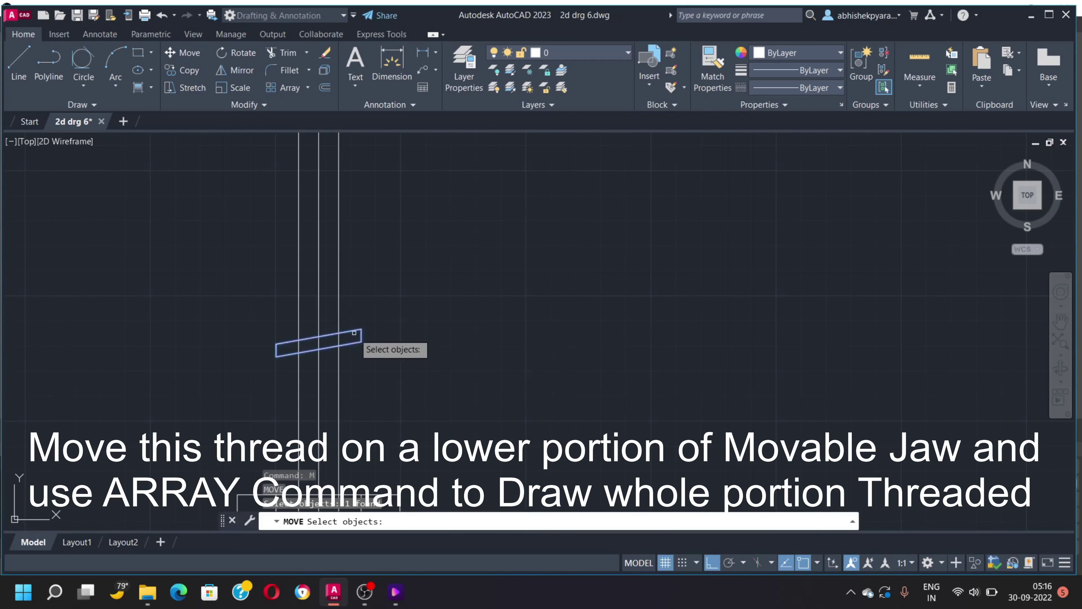
key(Return)
click(361, 329)
scroll(346, 213, down, 3)
scroll(346, 213, up, 3)
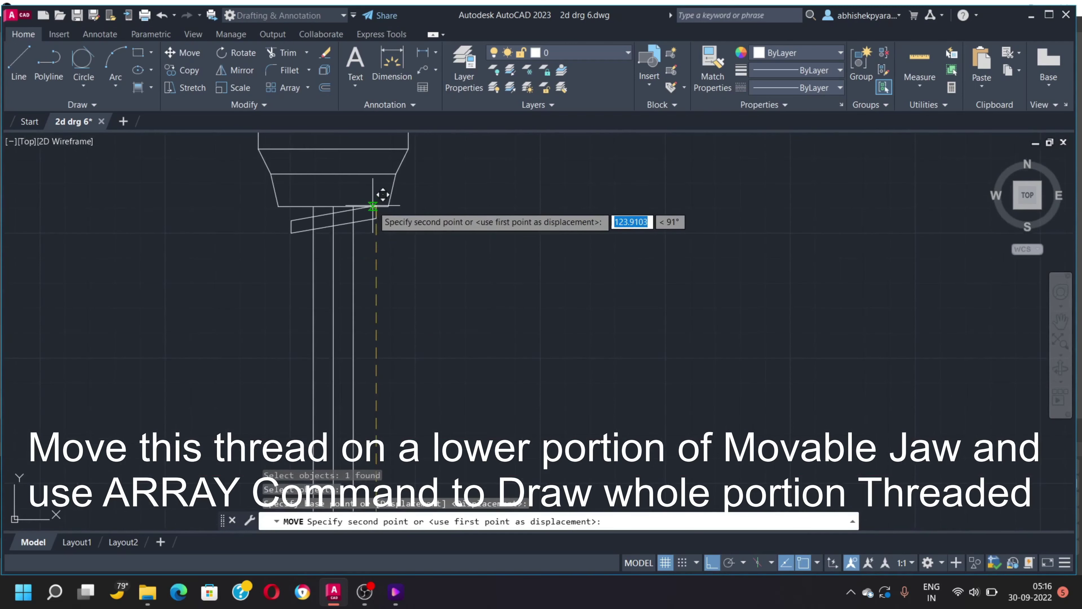
scroll(384, 188, up, 2)
click(375, 197)
scroll(375, 182, down, 3)
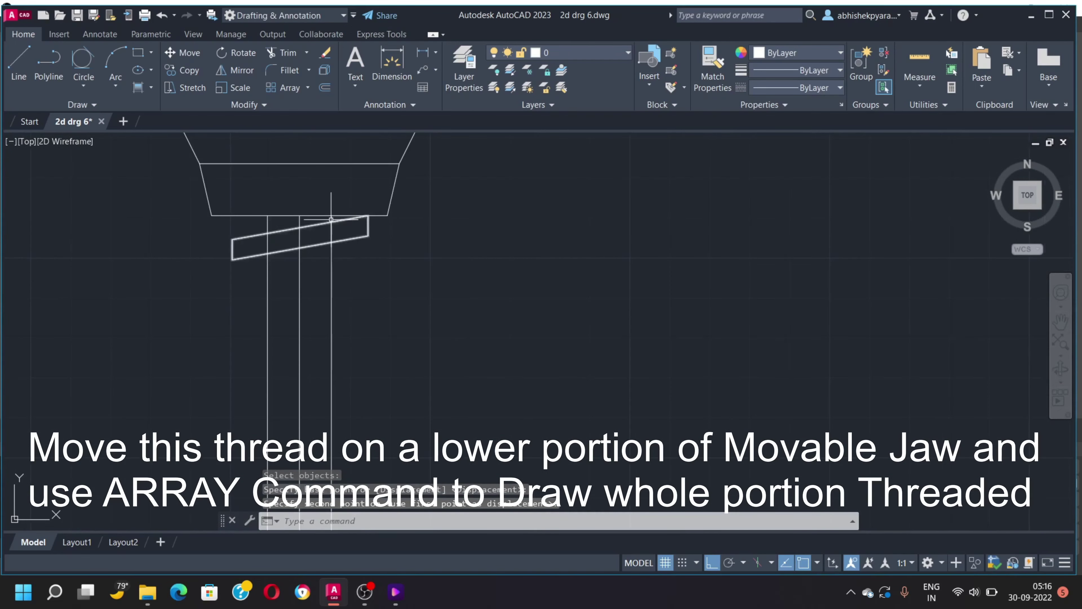
Create a rectangular array of the thread with a single column
click(329, 223)
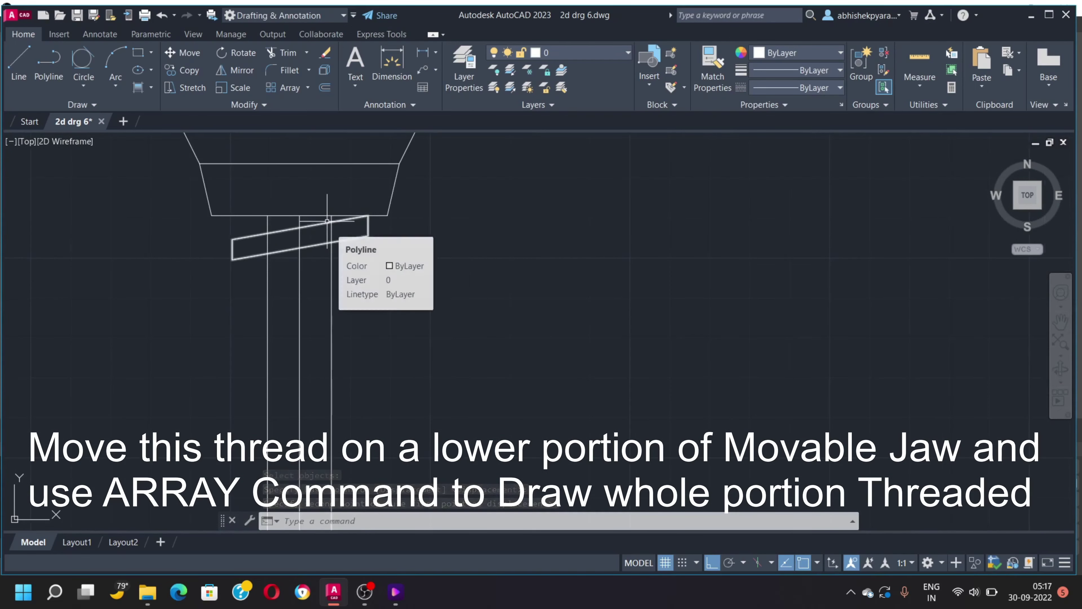
click(308, 87)
click(314, 108)
scroll(554, 216, down, 5)
click(637, 241)
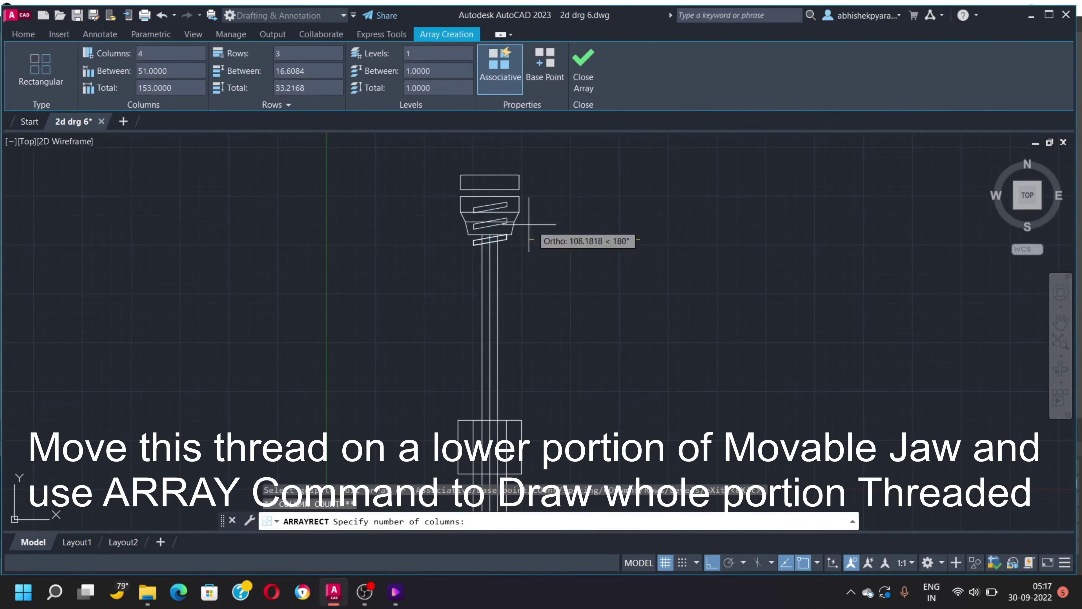
click(486, 256)
Extend the thread array to 23 rows with -13 row spacing down the screw
click(490, 206)
scroll(439, 375, down, 2)
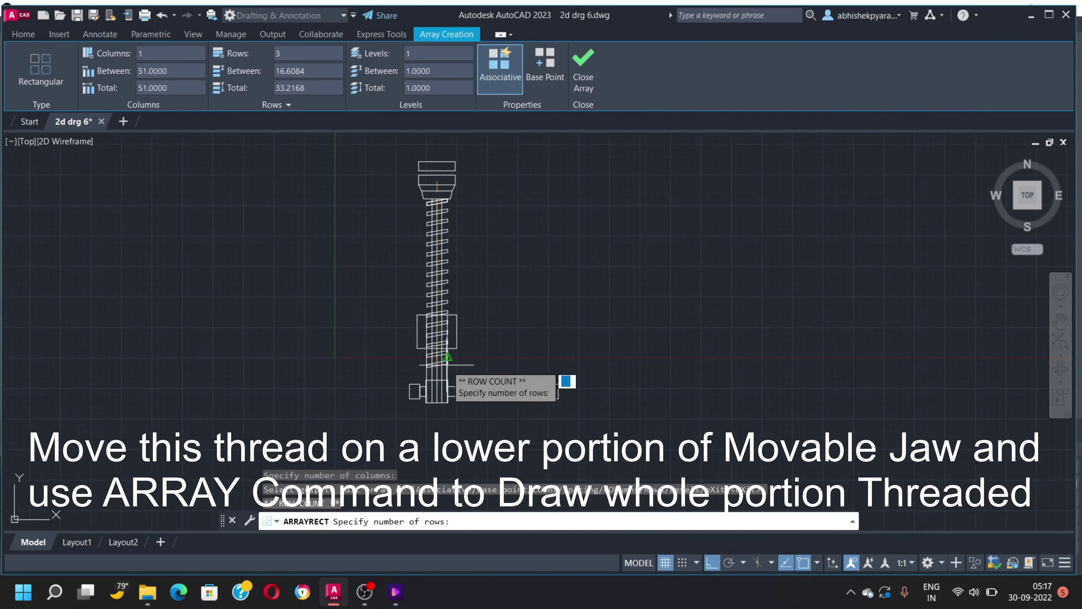
click(432, 368)
text(23)
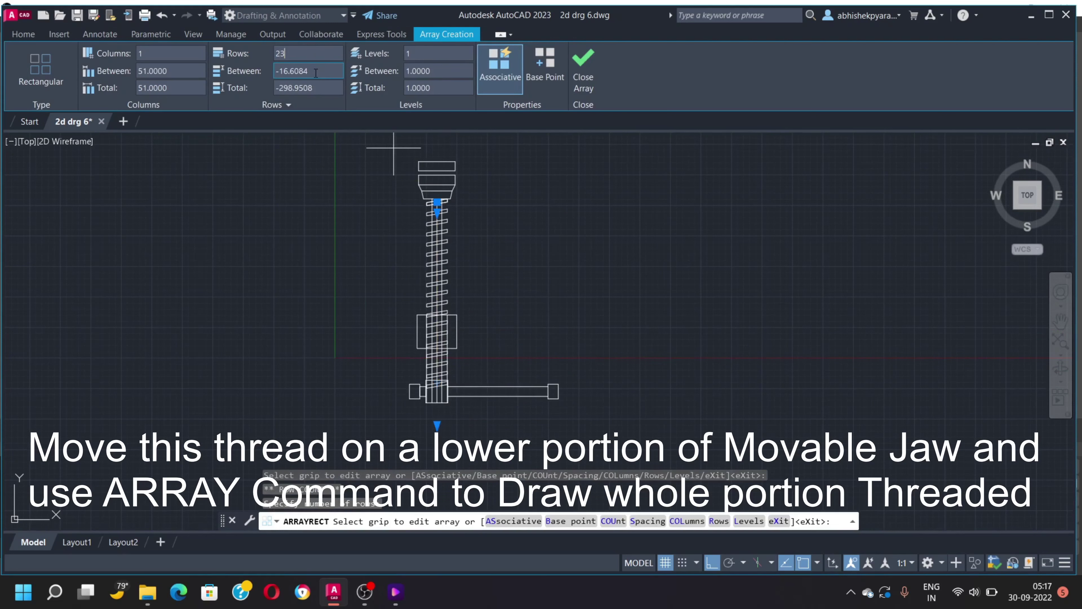
key(Return)
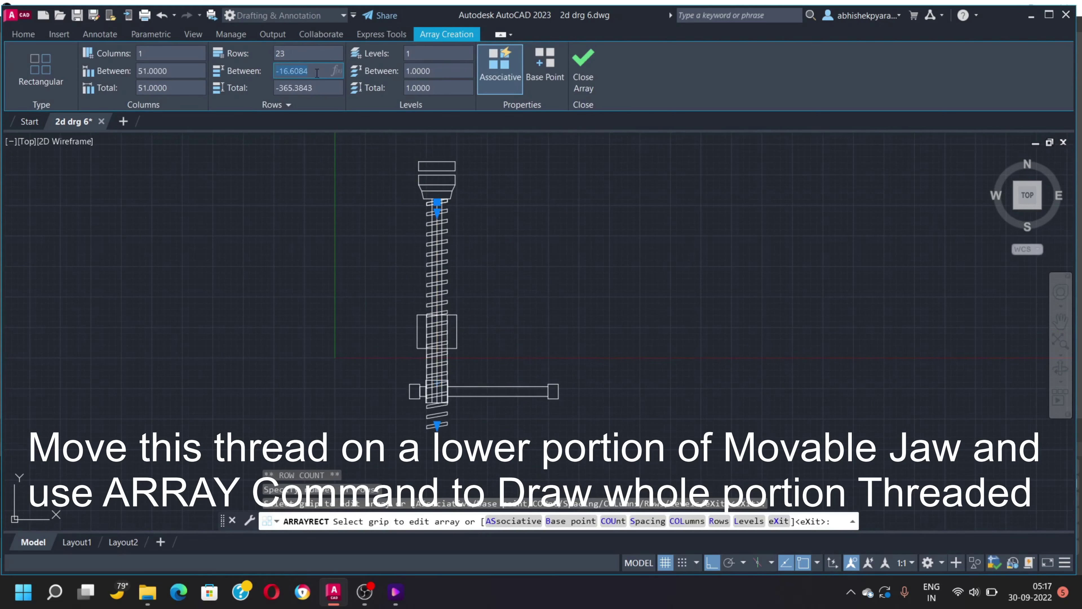
text(-13)
key(Return)
scroll(375, 311, up, 3)
scroll(430, 251, down, 3)
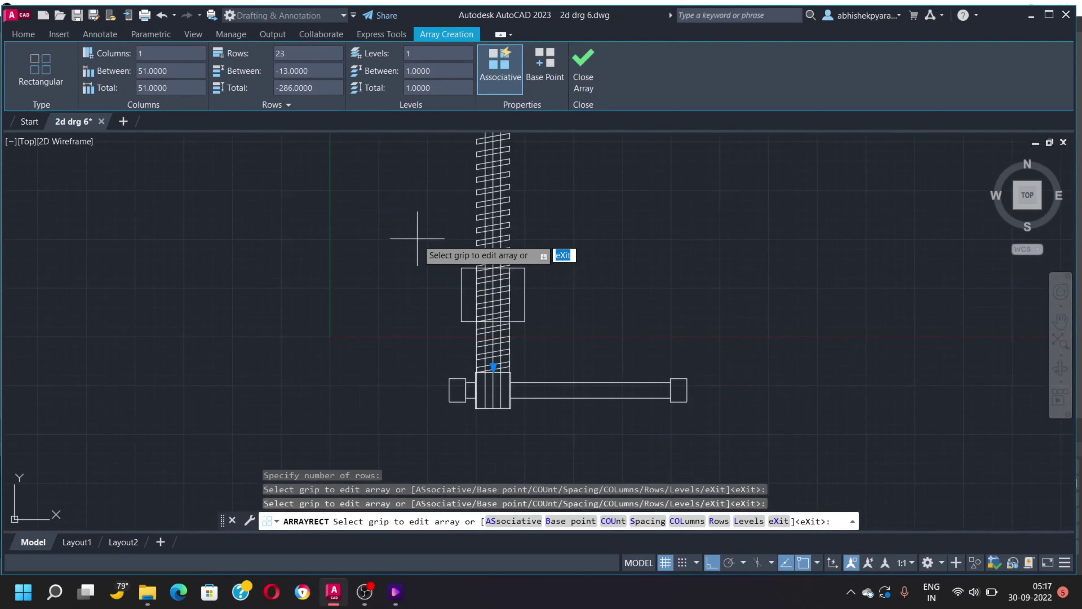
key(Escape)
scroll(468, 210, up, 2)
click(464, 213)
Explode the thread array into separate lines
text(EX)
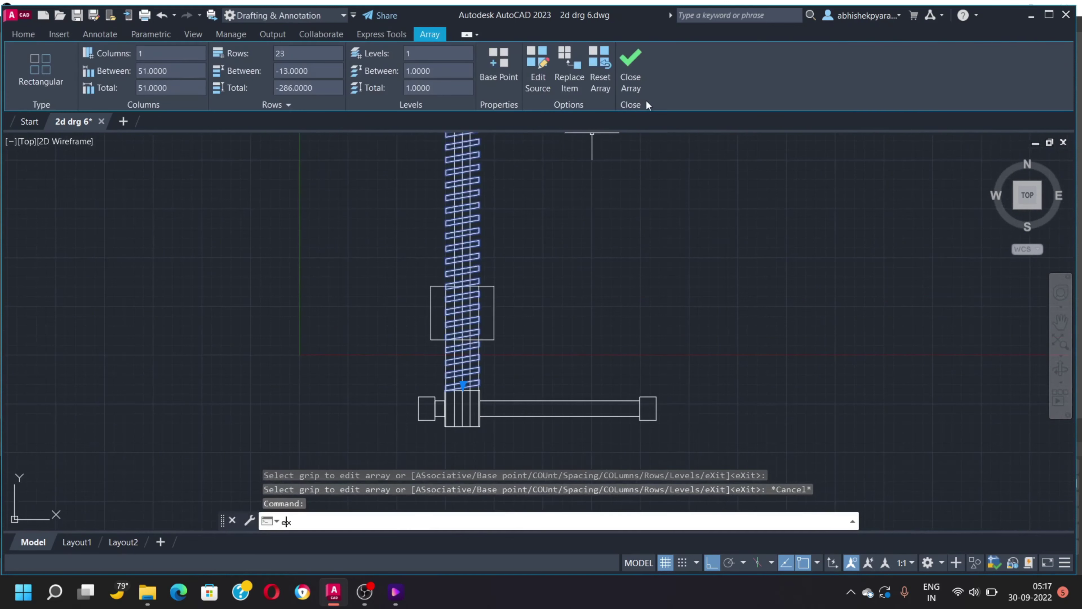
text(PL)
key(Return)
scroll(491, 249, up, 2)
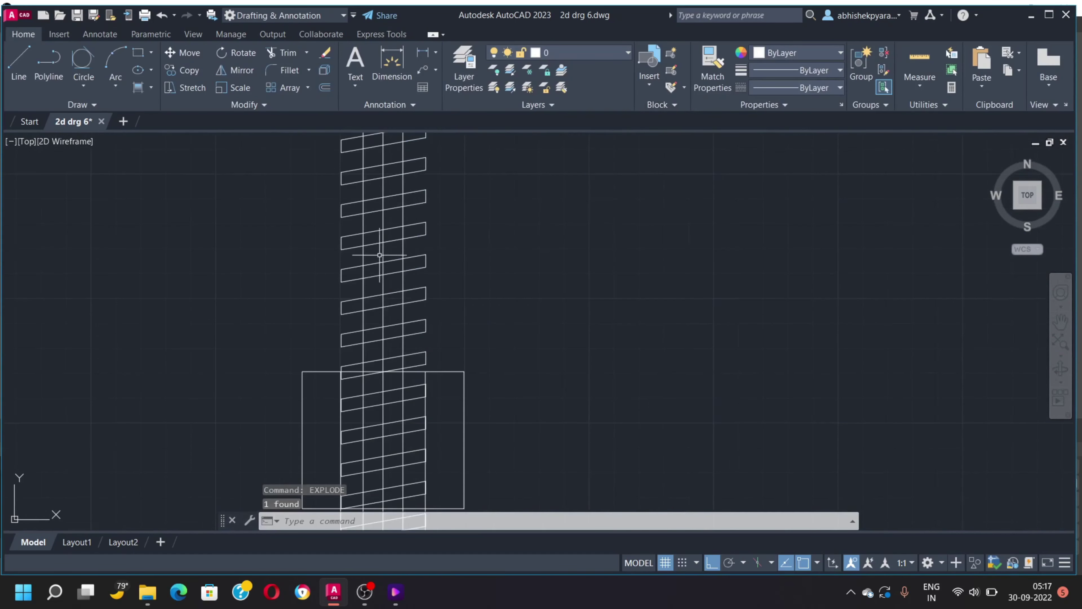
text(de)
key(Return)
scroll(384, 219, down, 2)
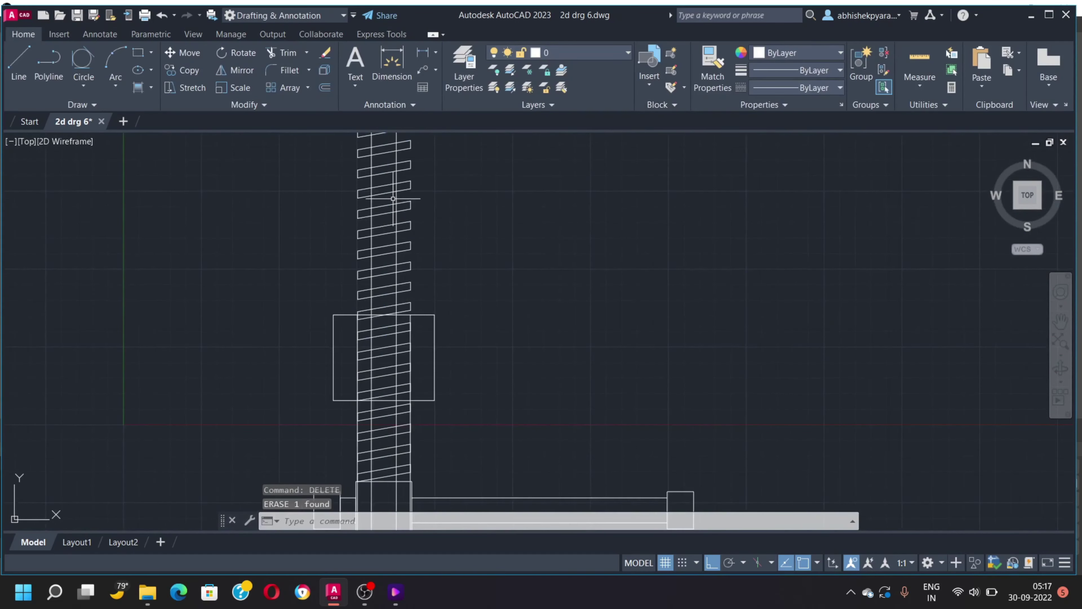
Erase the left and right shaft lines running through the threads
text(tr)
key(Return)
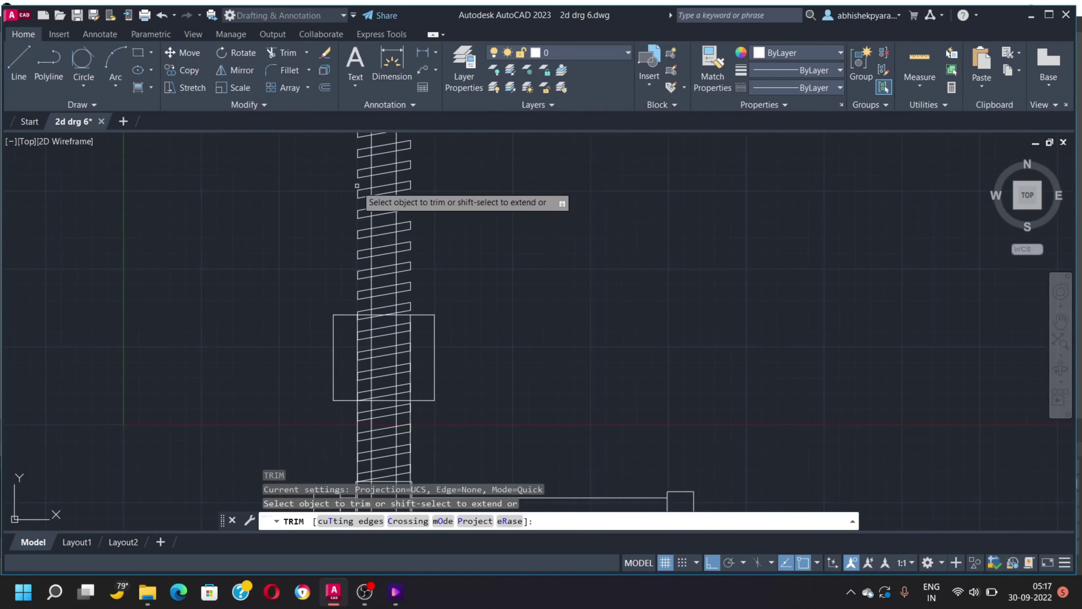
scroll(360, 185, down, 4)
scroll(384, 312, up, 5)
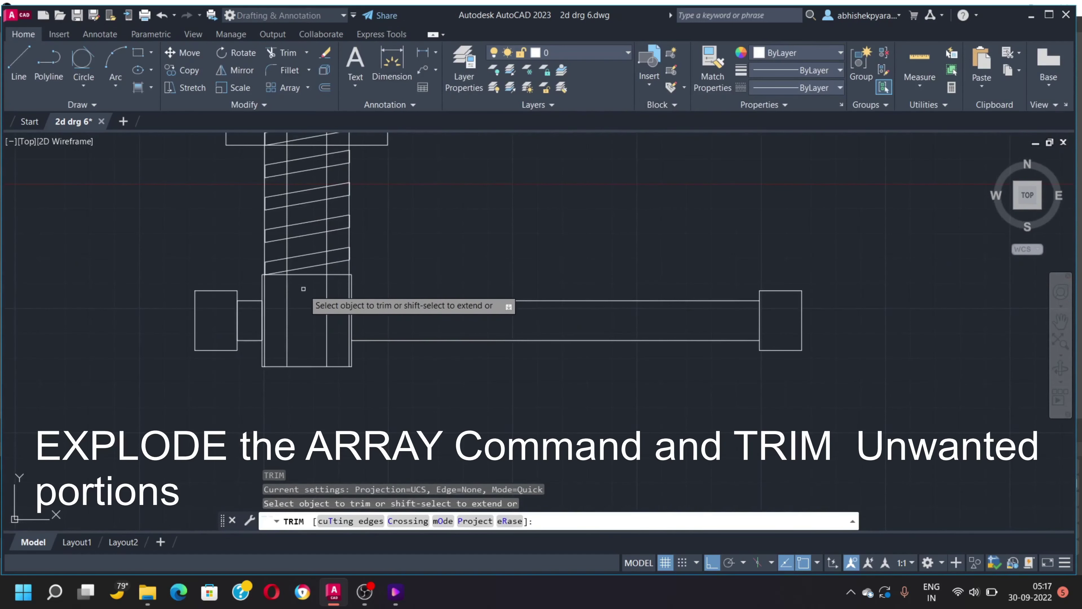
key(Escape)
click(236, 369)
click(346, 188)
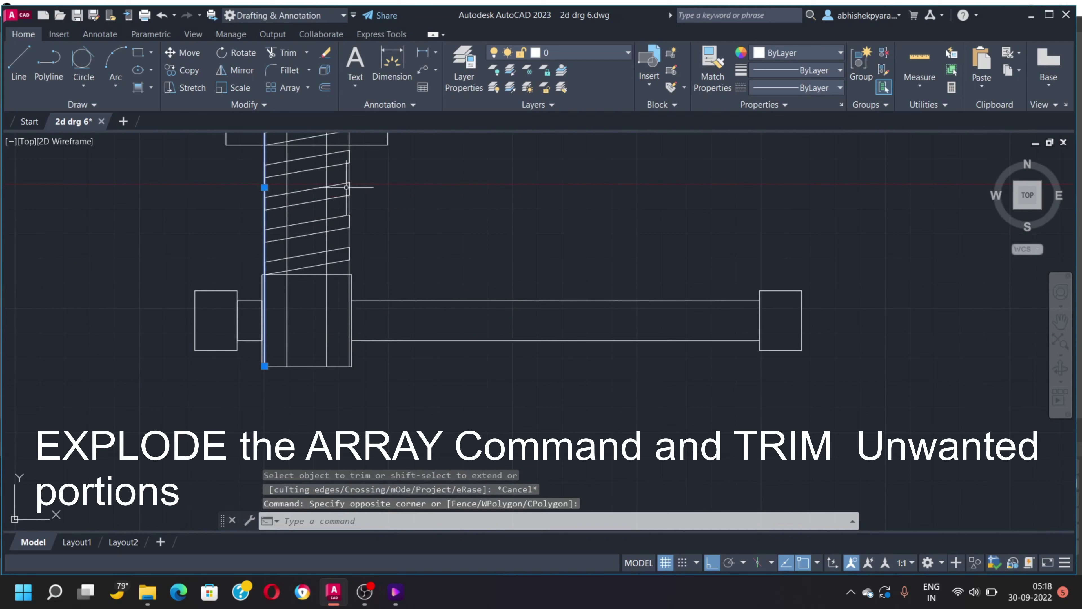
click(350, 174)
key(Delete)
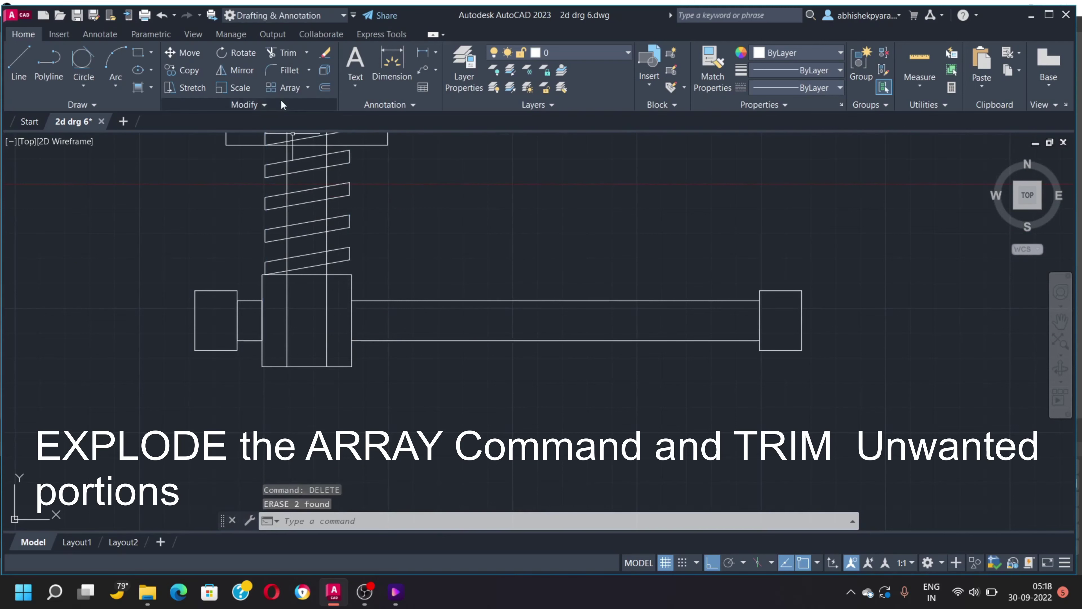
Trim the unwanted thread line segments along the lower screw and corner
text(tr)
key(Return)
scroll(289, 245, up, 4)
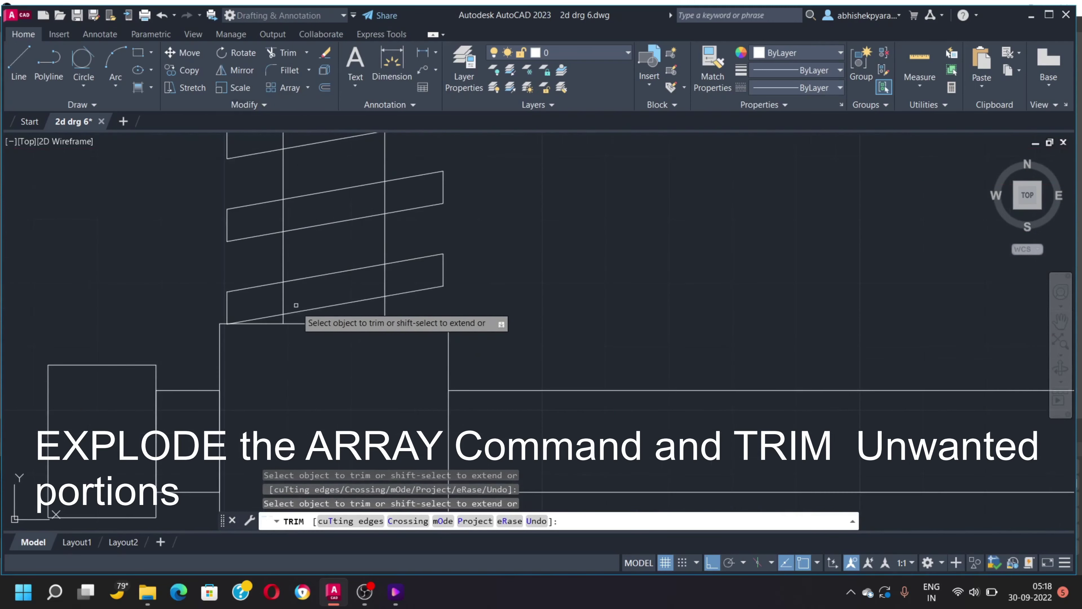
drag(279, 298, 390, 285)
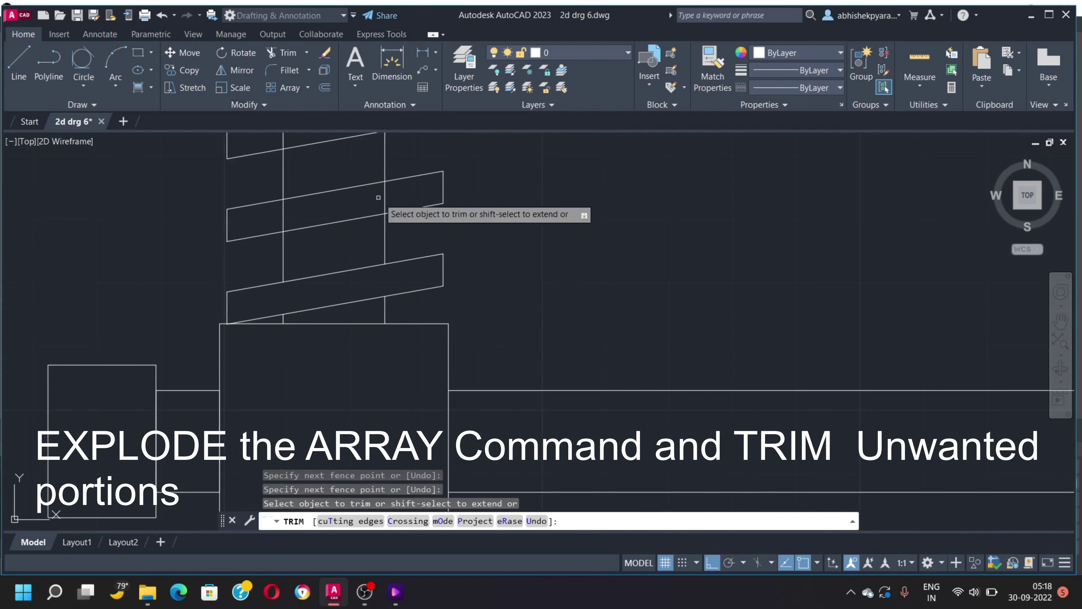
drag(378, 198, 281, 217)
middle_drag(256, 222, 288, 313)
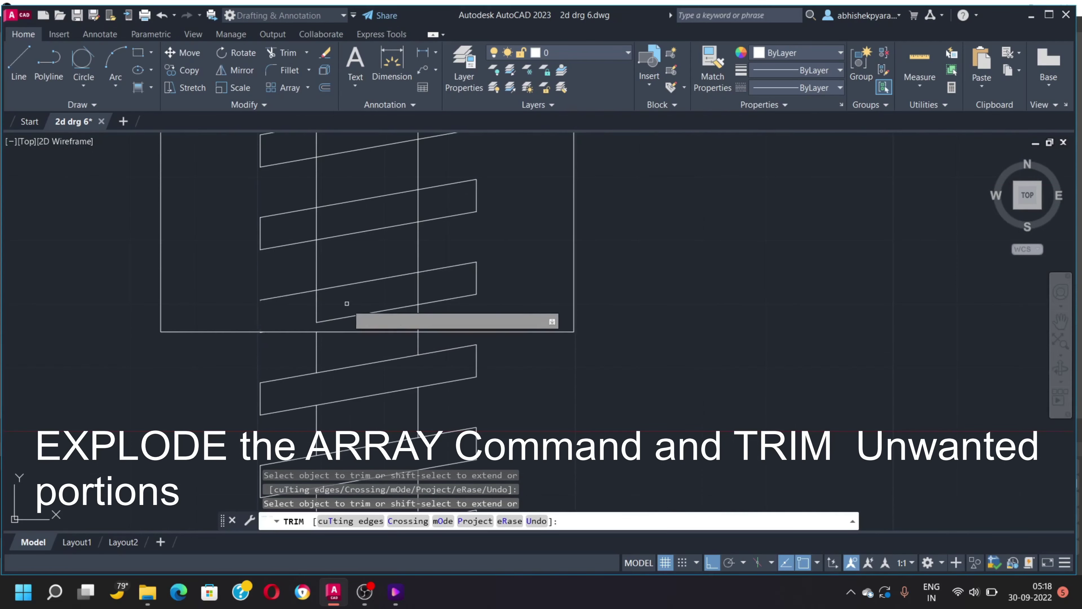
scroll(266, 338, up, 4)
scroll(261, 318, up, 3)
scroll(240, 312, up, 2)
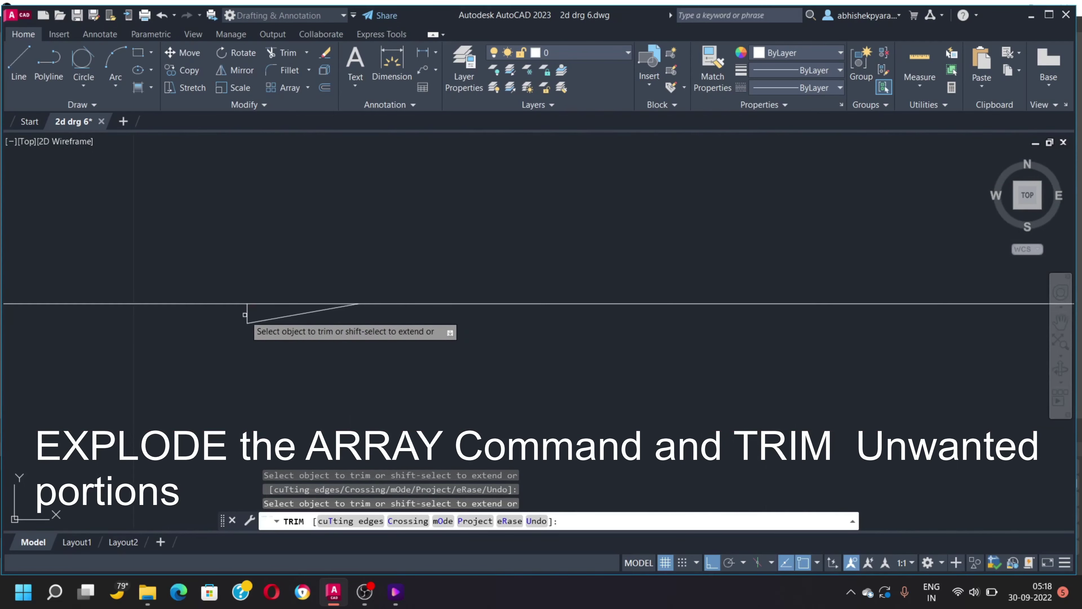
drag(246, 314, 254, 308)
scroll(263, 312, up, 3)
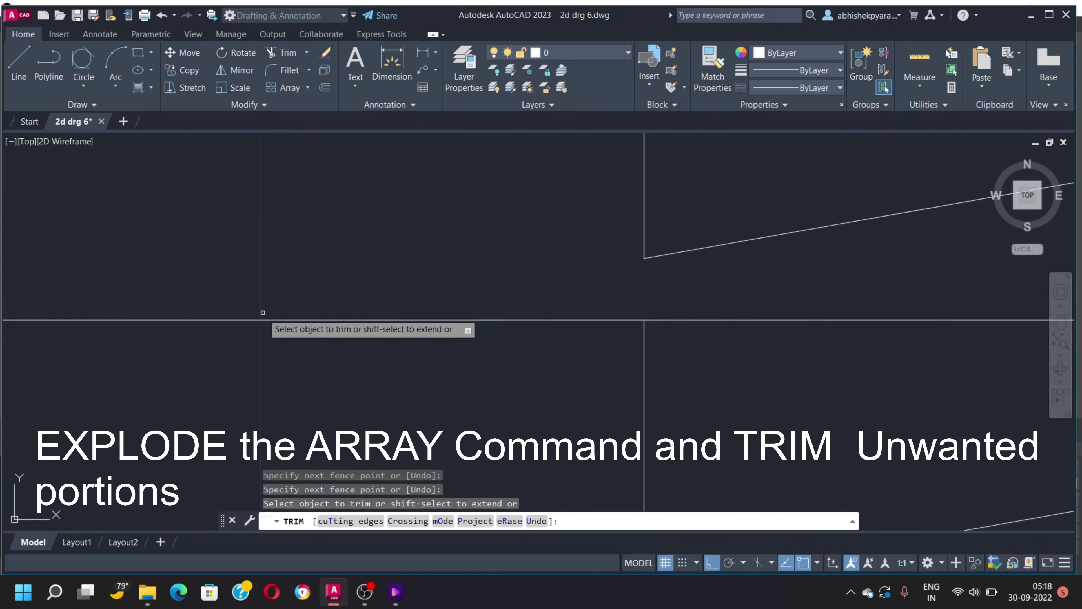
scroll(524, 307, down, 4)
scroll(514, 285, up, 3)
scroll(455, 187, down, 4)
scroll(445, 150, up, 1)
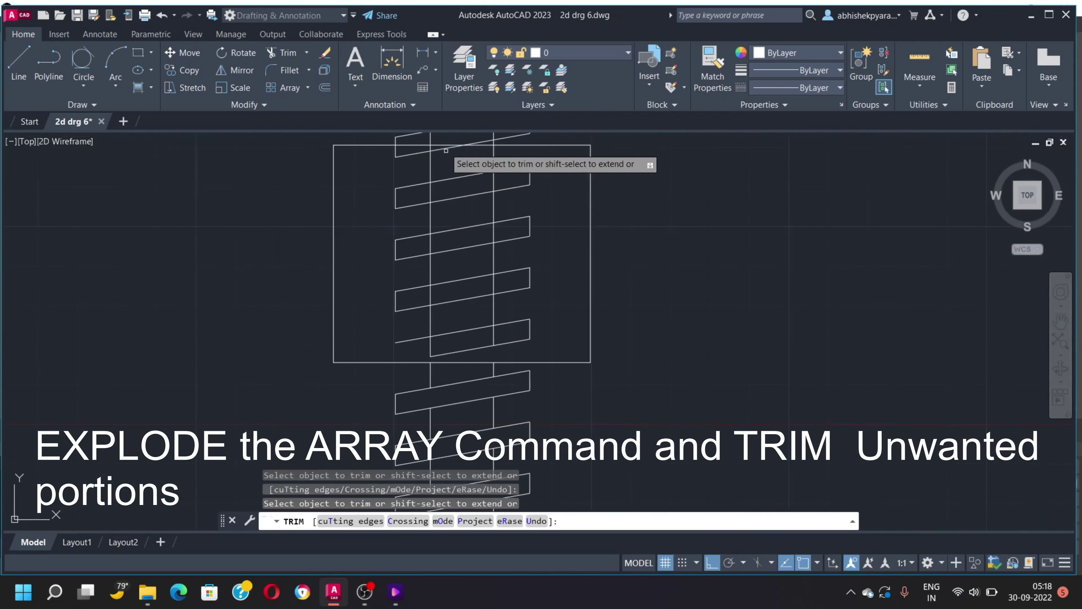
scroll(446, 150, up, 5)
Fence-trim the thread lines inside the jaw block, using the rectangle as cutting edge
drag(426, 187, 556, 181)
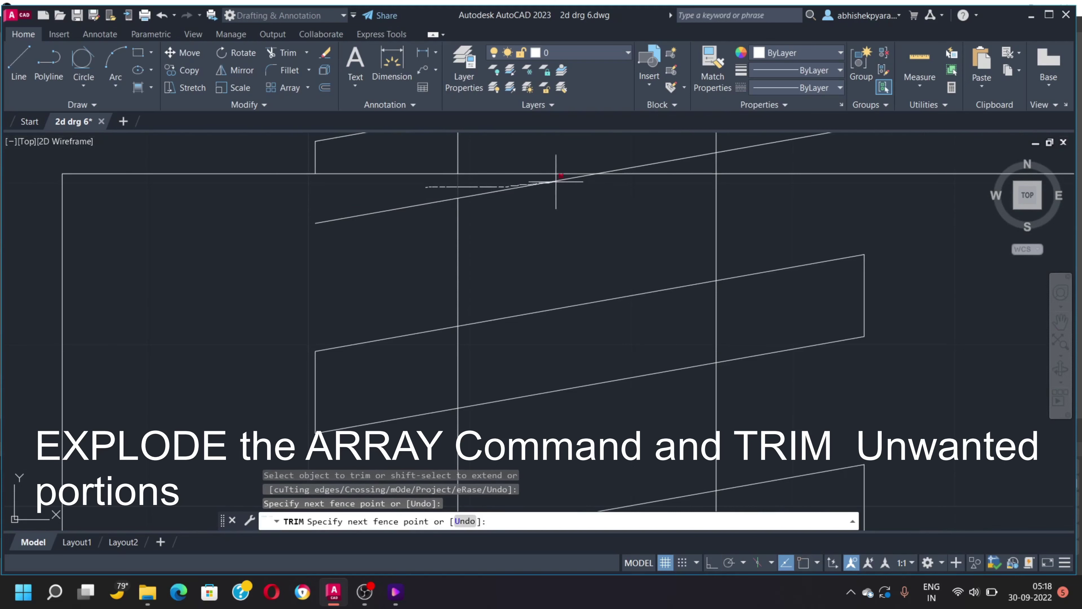
drag(737, 190, 743, 189)
scroll(430, 204, down, 4)
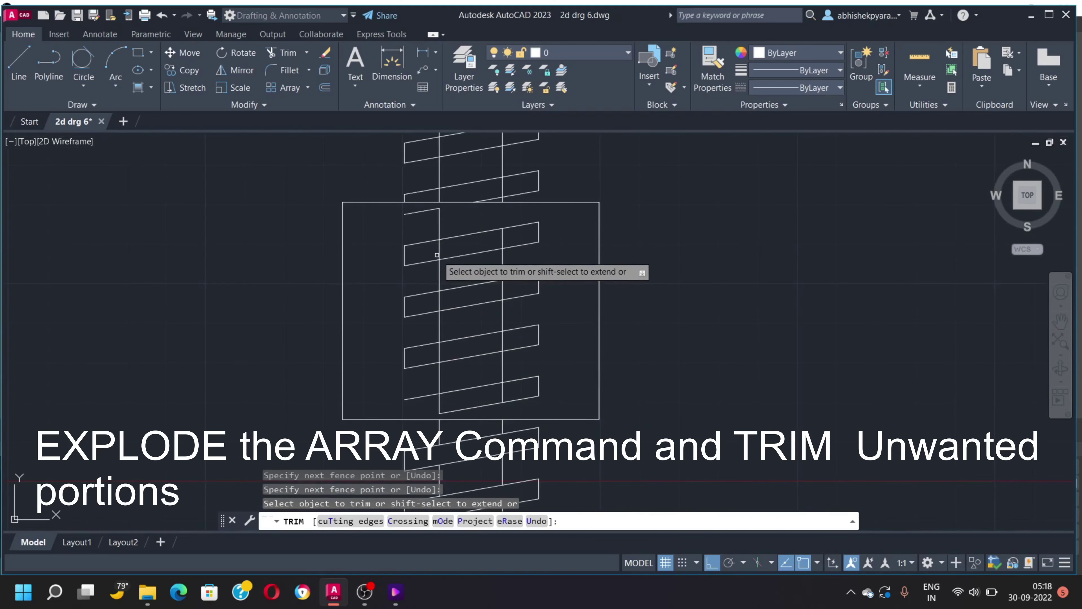
click(354, 521)
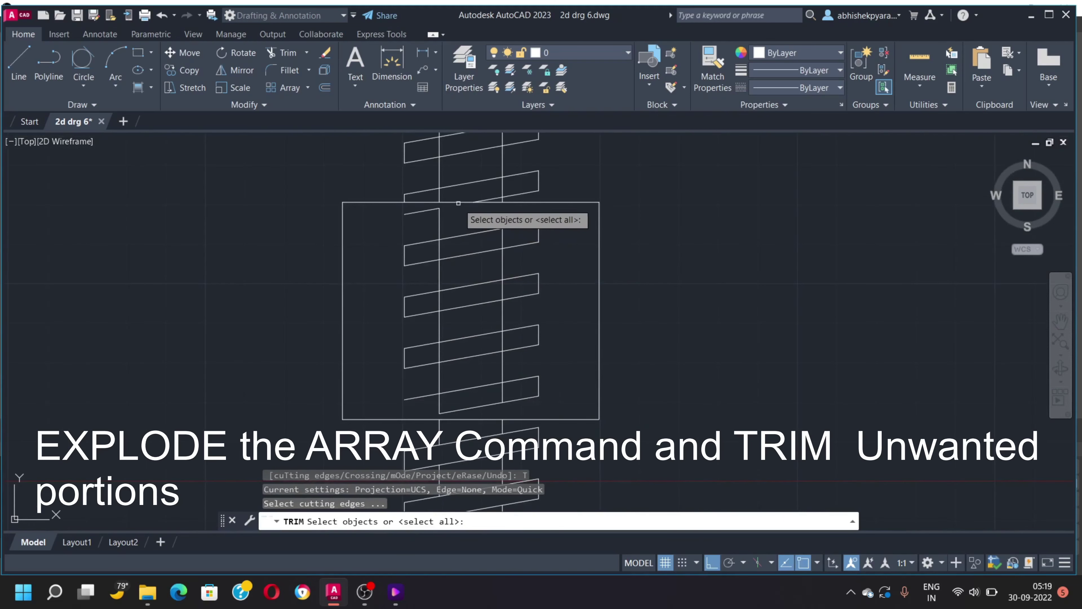
click(458, 203)
key(Return)
drag(421, 207, 504, 384)
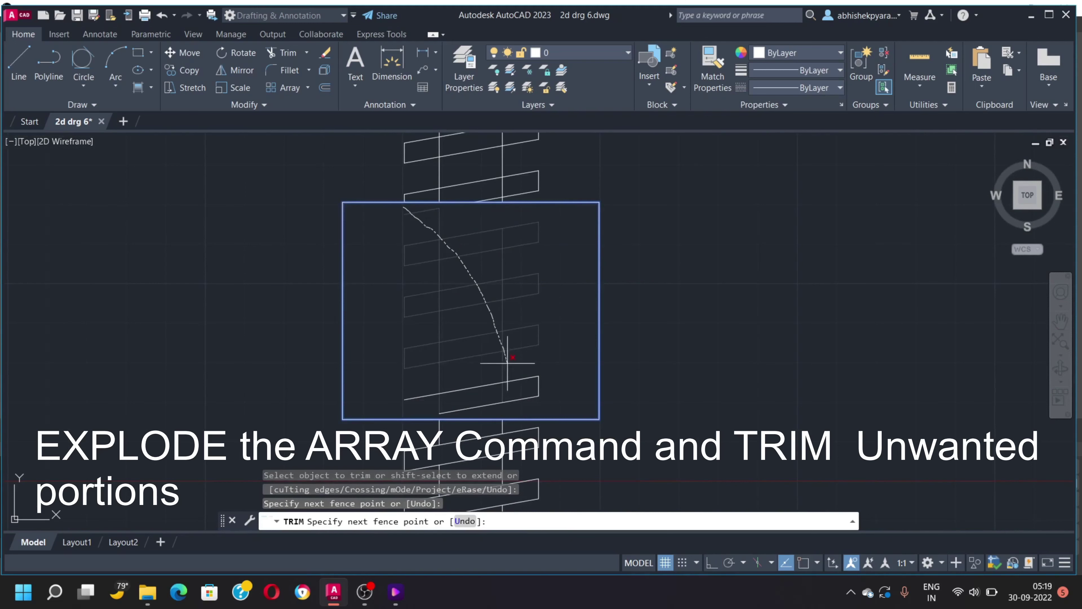
key(Escape)
Trim the remaining stray thread segments near the screw head
scroll(410, 231, up, 3)
key(Return)
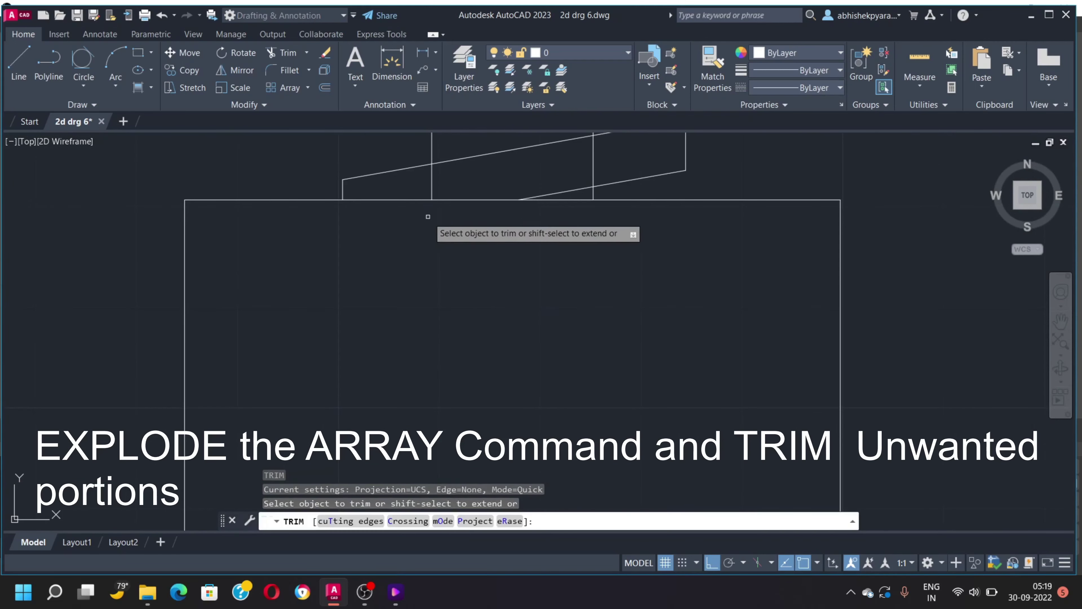
scroll(424, 203, down, 3)
drag(424, 202, 459, 194)
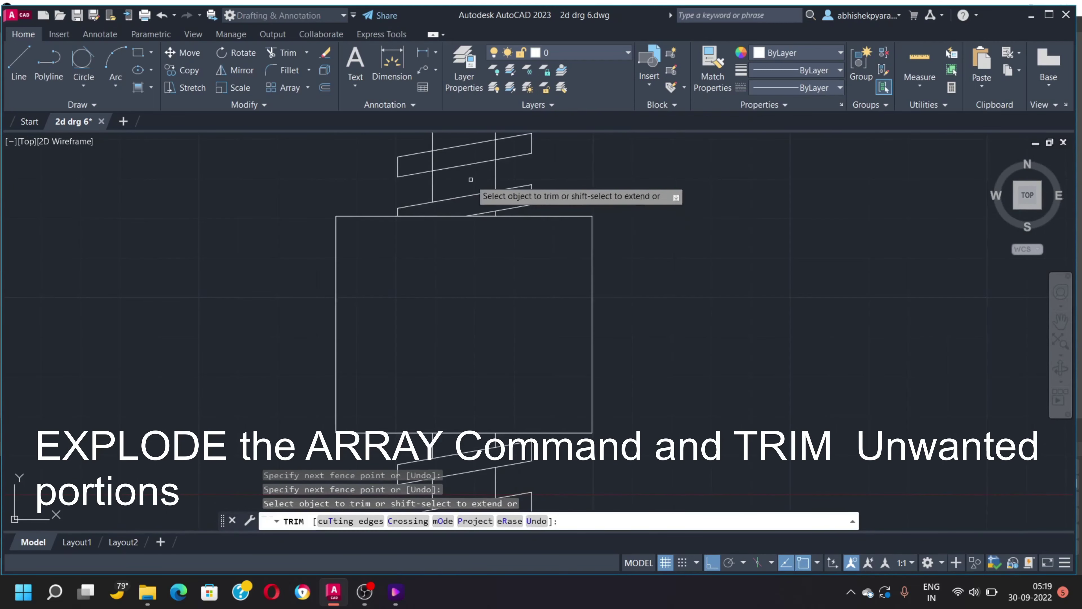
middle_drag(459, 194, 445, 234)
drag(435, 206, 485, 196)
scroll(485, 196, down, 3)
End trimming and draw a radius-15 circle beside the screw head
scroll(511, 209, down, 2)
key(Escape)
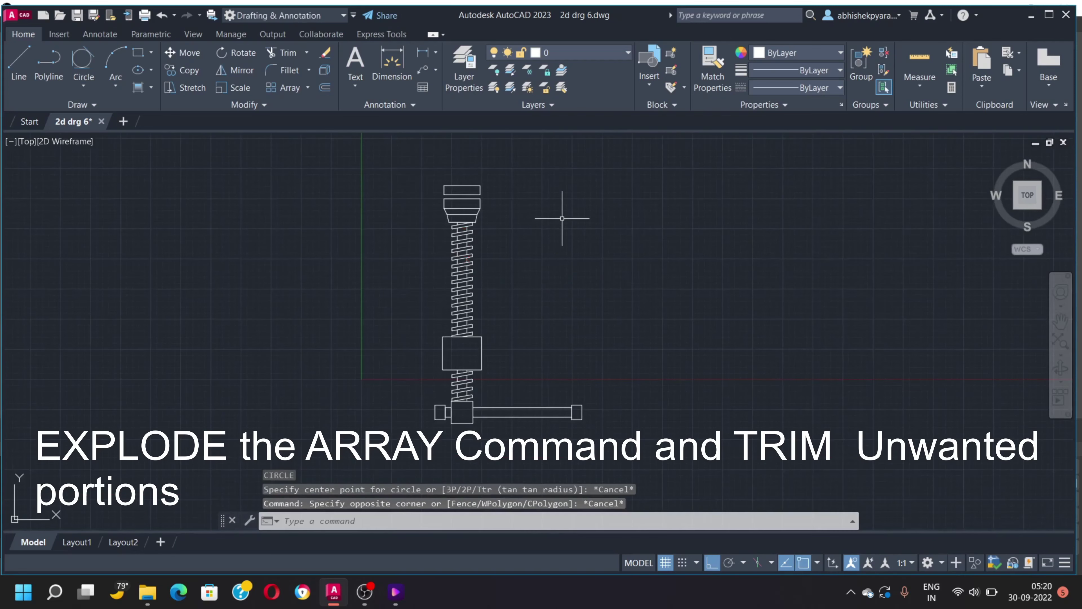
text(c)
key(Return)
click(526, 216)
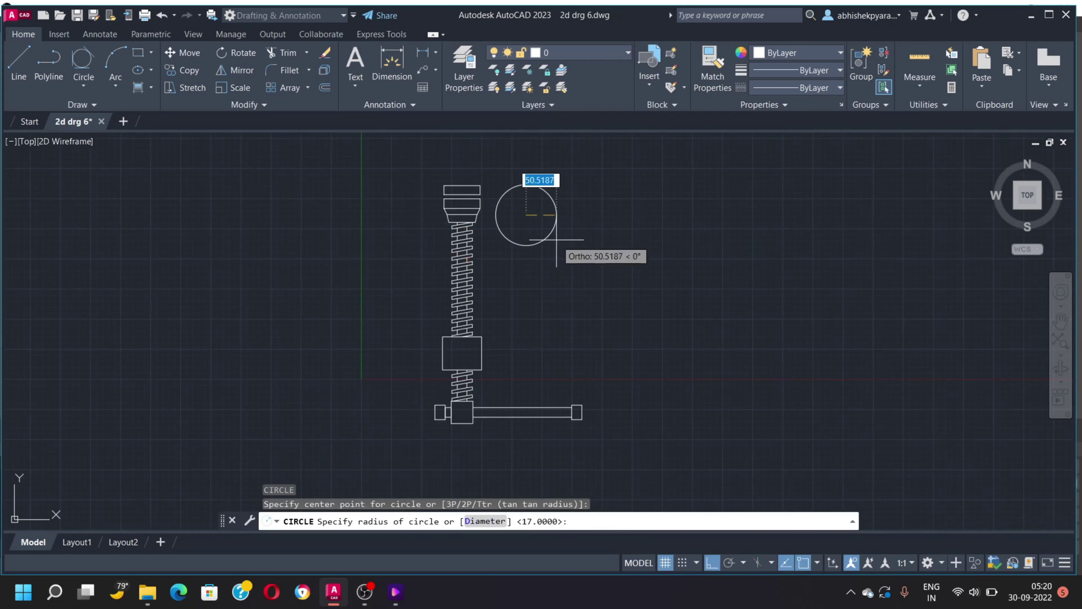
text(15)
key(Return)
Move the radius-15 circle so its left edge sits on the screw head's corner
click(530, 215)
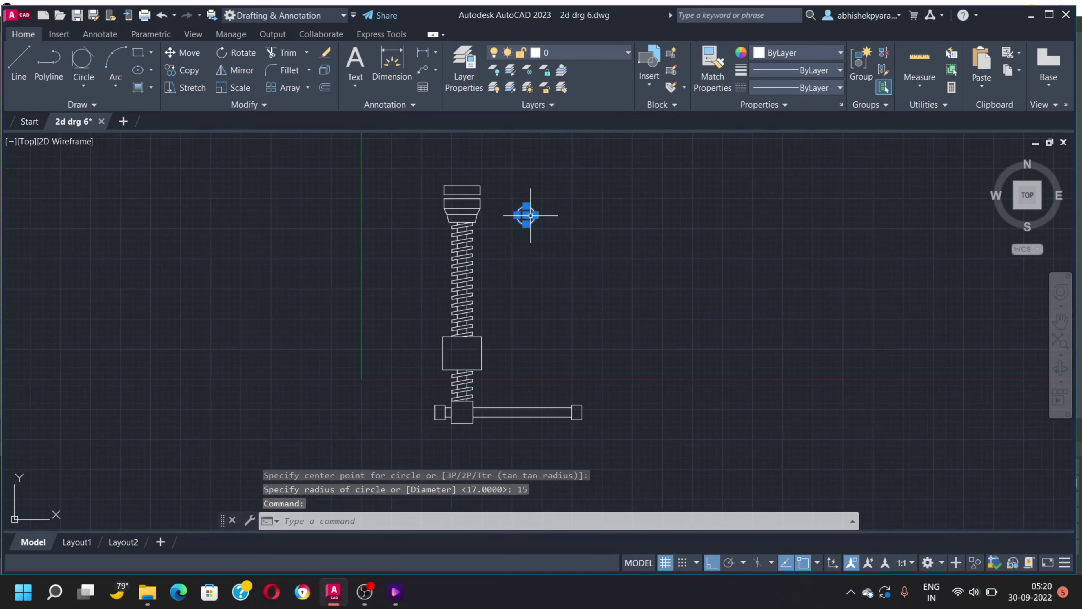
text(m)
key(Return)
scroll(518, 208, up, 3)
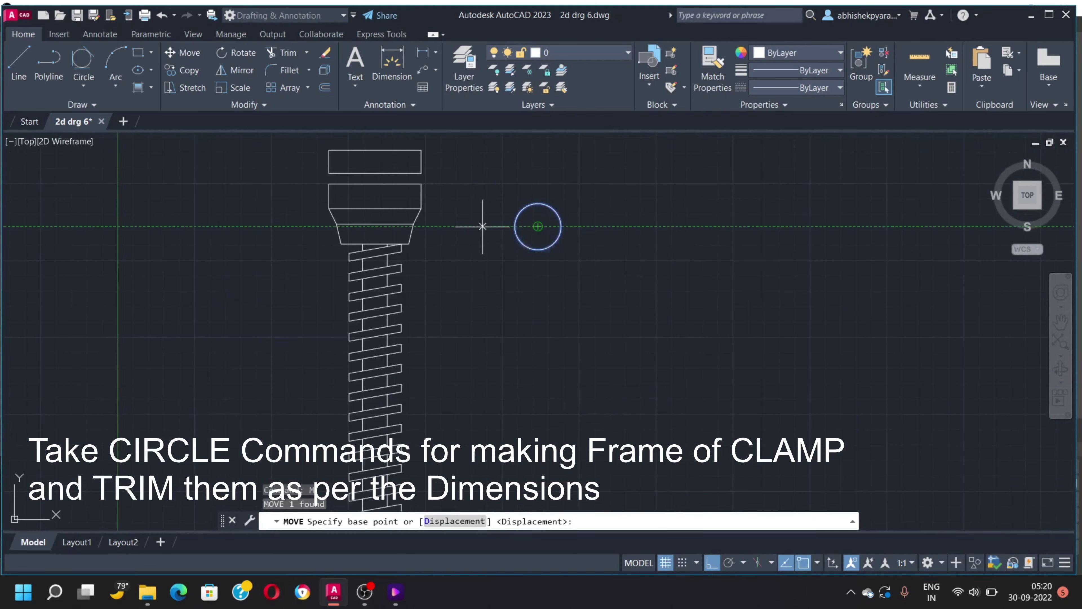
click(515, 226)
click(428, 172)
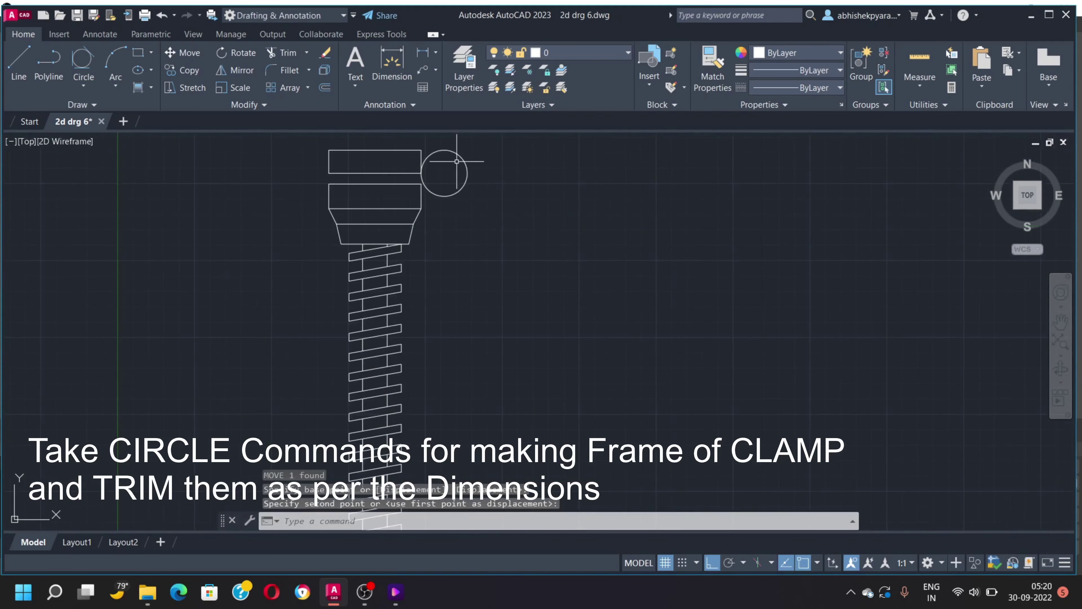
Draw a radius-50 circle centred on the small circle and shift it 65 units right
text(c)
key(Return)
click(443, 173)
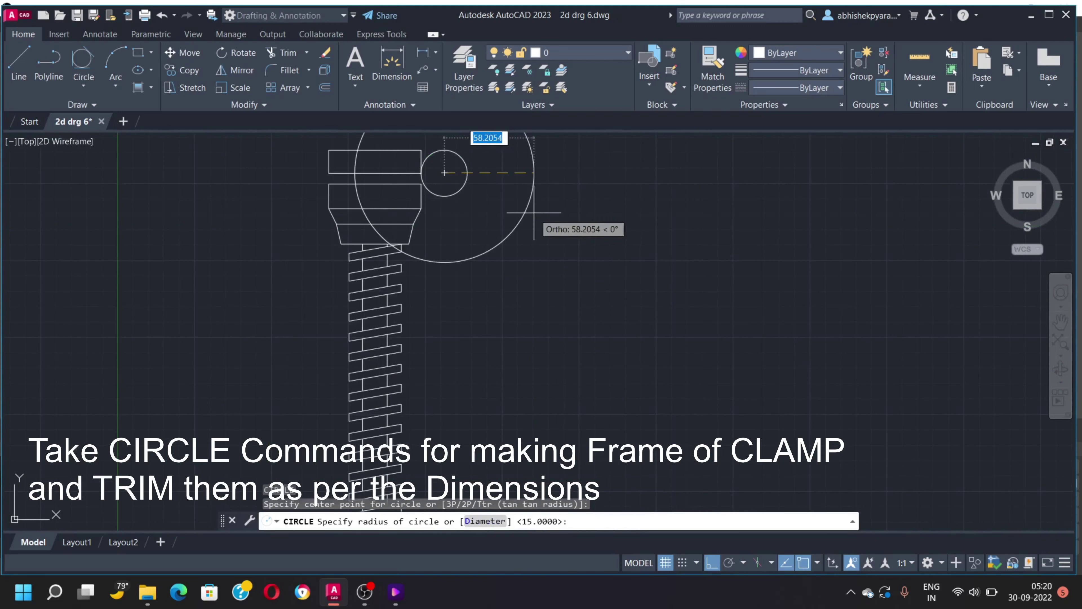
text(50)
key(Return)
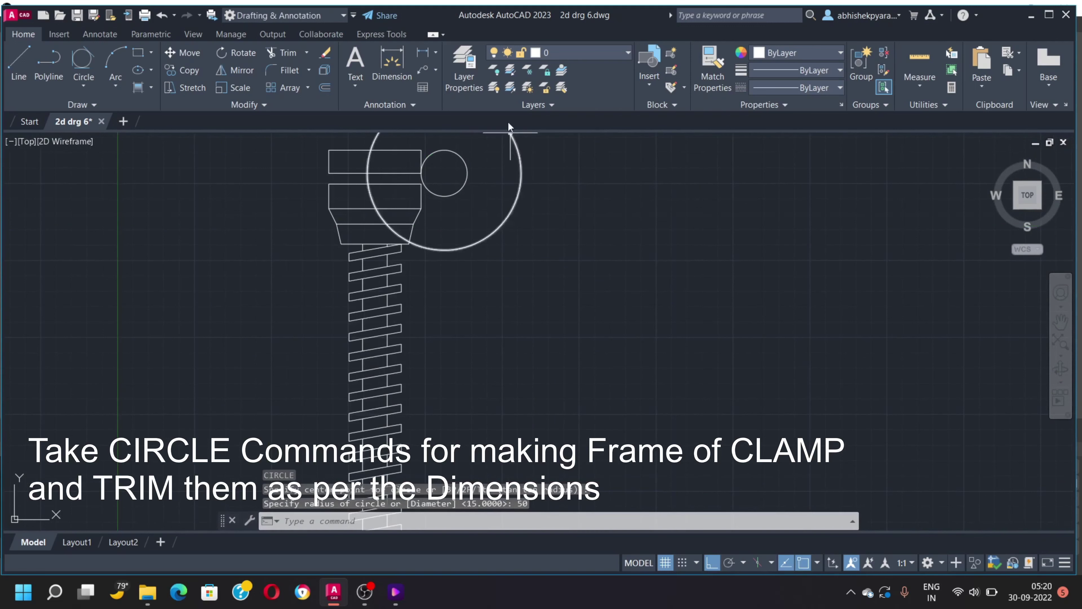
text(m)
key(Return)
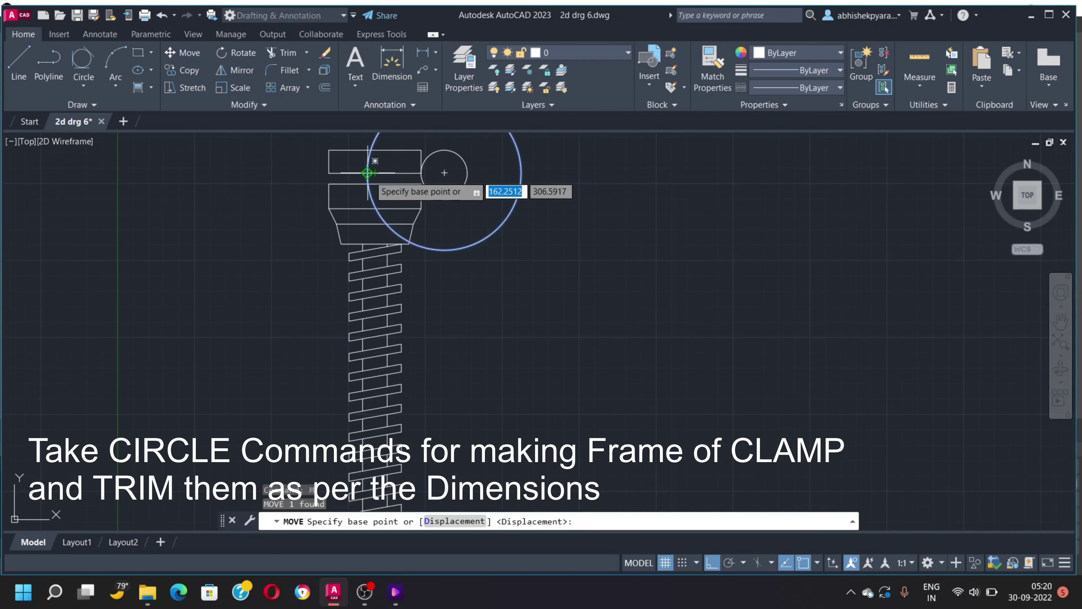
click(444, 173)
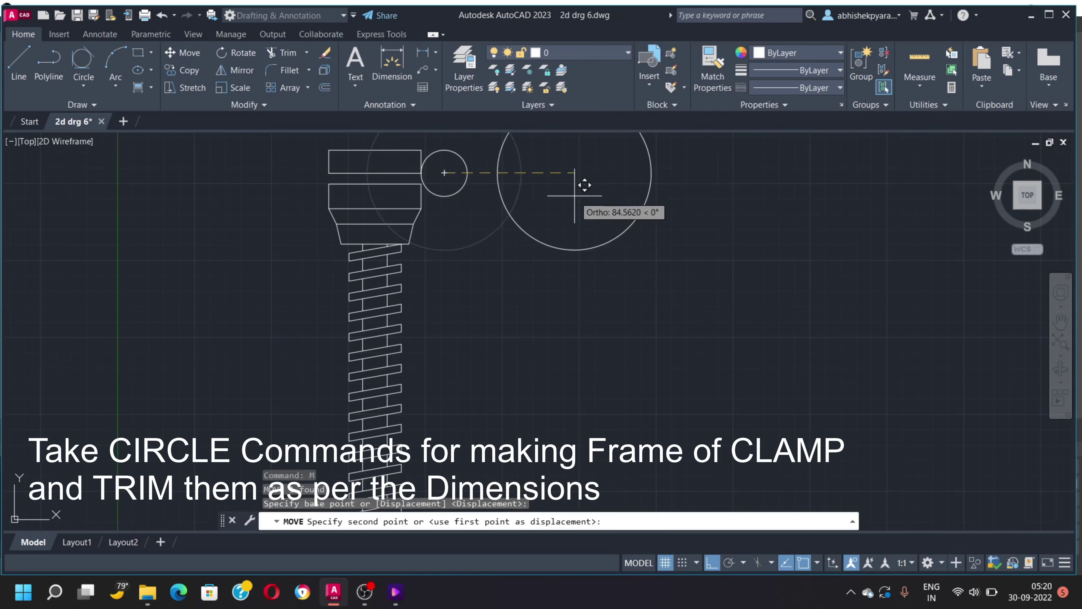
text(65)
key(Return)
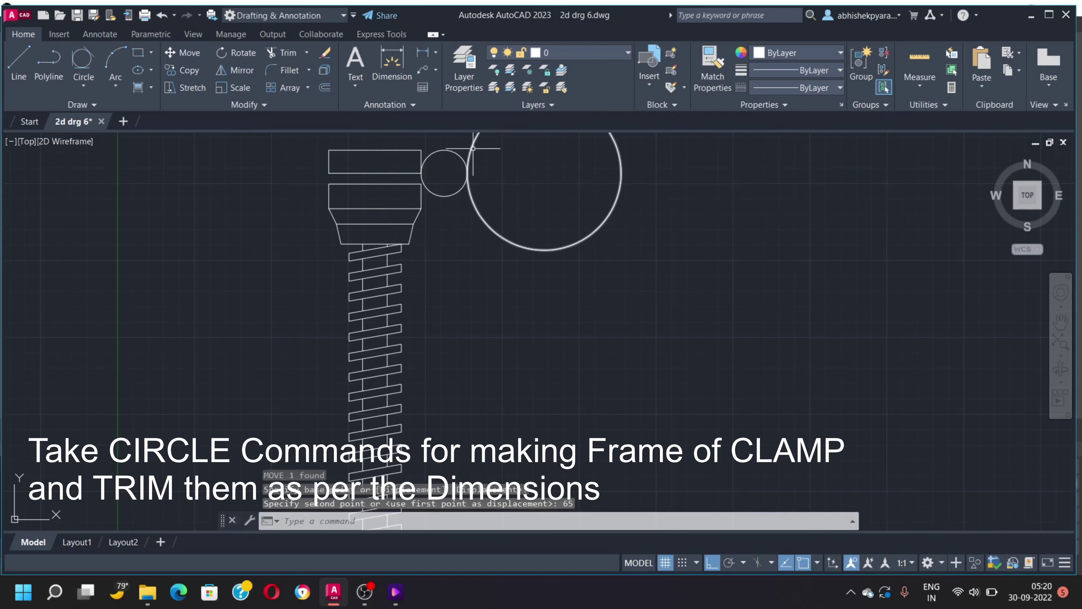
Move the radius-50 circle 21 units down
click(470, 167)
text(m)
key(Return)
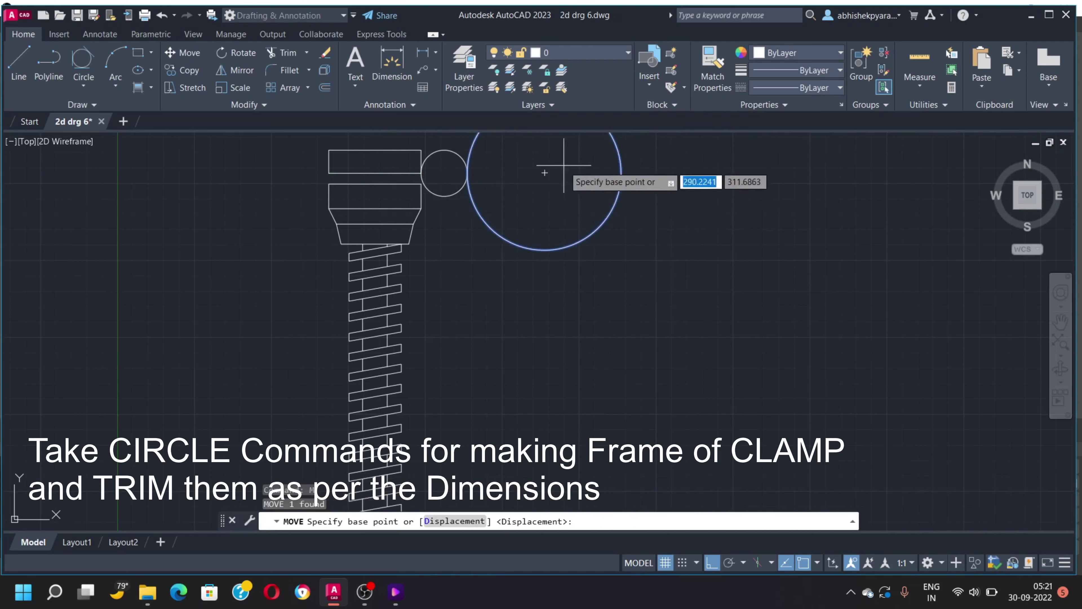
click(544, 172)
key(Return)
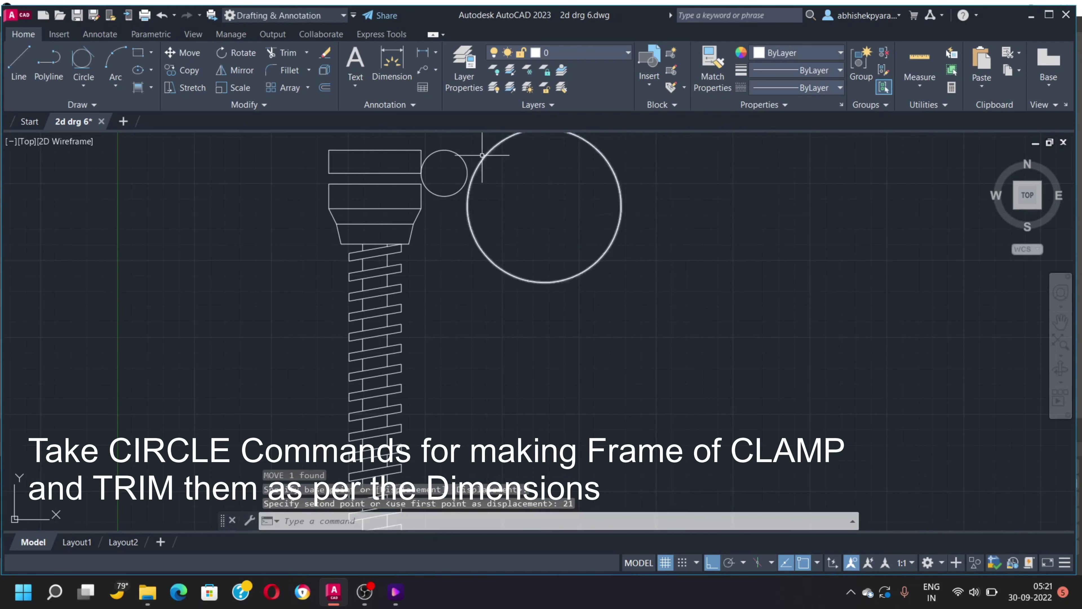
text(c)
Draw a radius-120 circle tangent to both the small and radius-50 circles
key(Return)
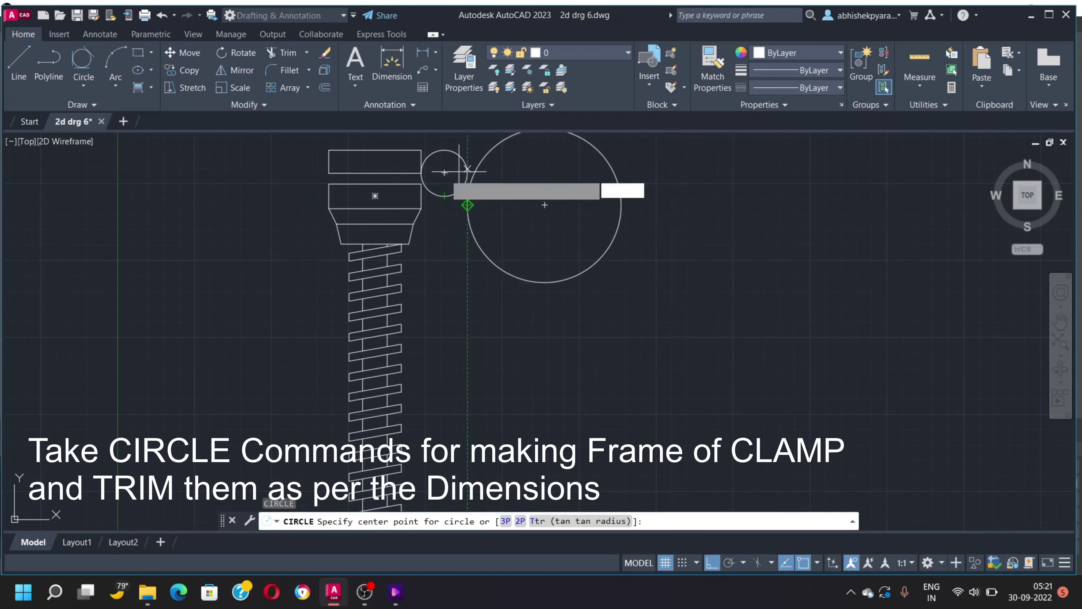
text(ttr)
key(Return)
click(464, 167)
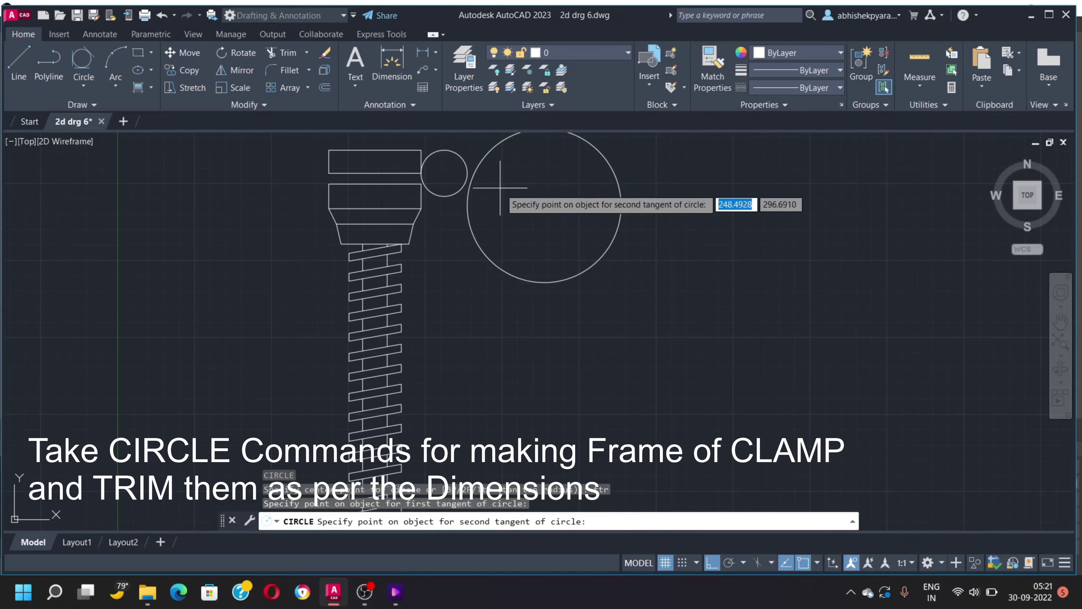
middle_drag(495, 174, 493, 204)
click(567, 190)
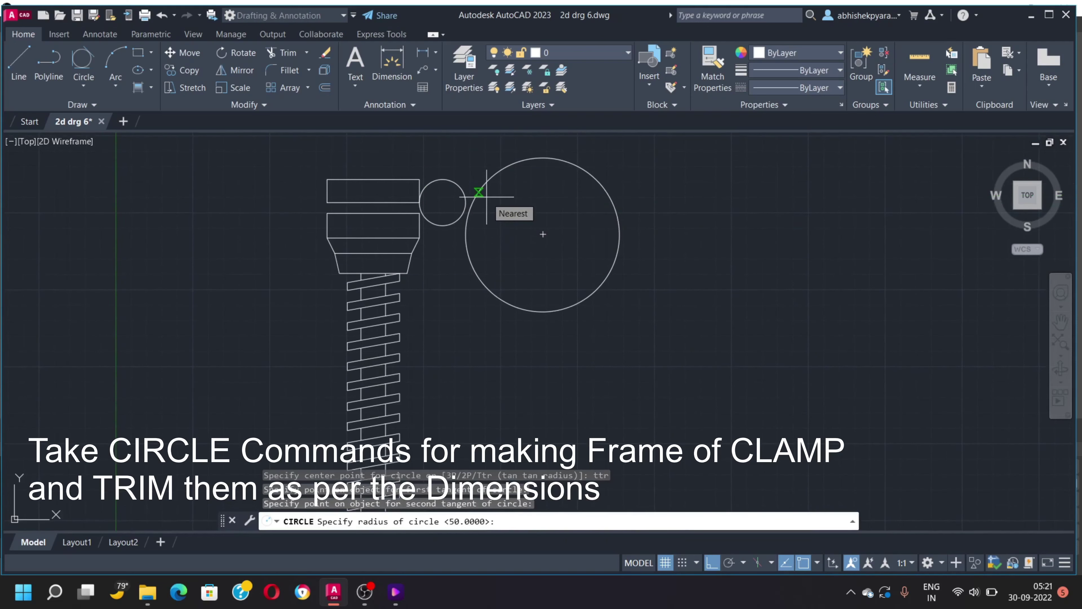
text(120)
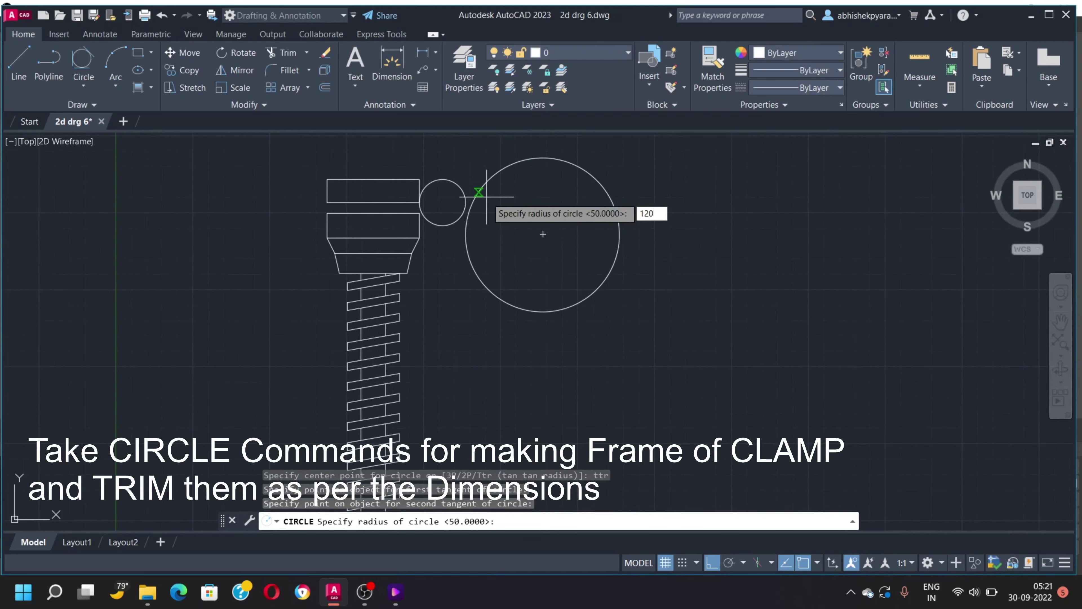
key(Return)
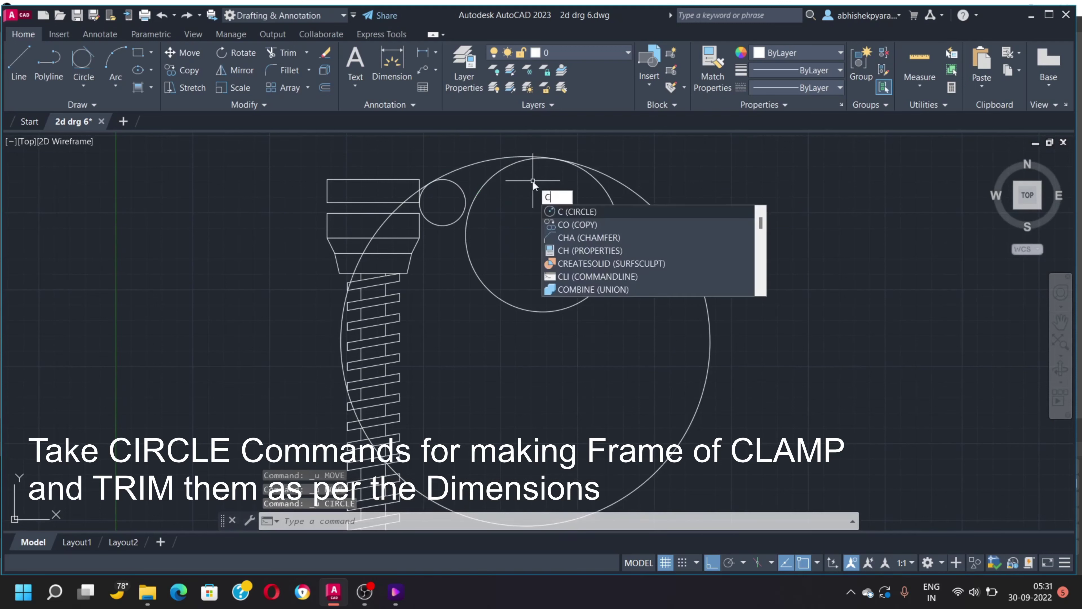
key(Return)
Draw a radius-100 circle and shift it 100 units left
click(419, 202)
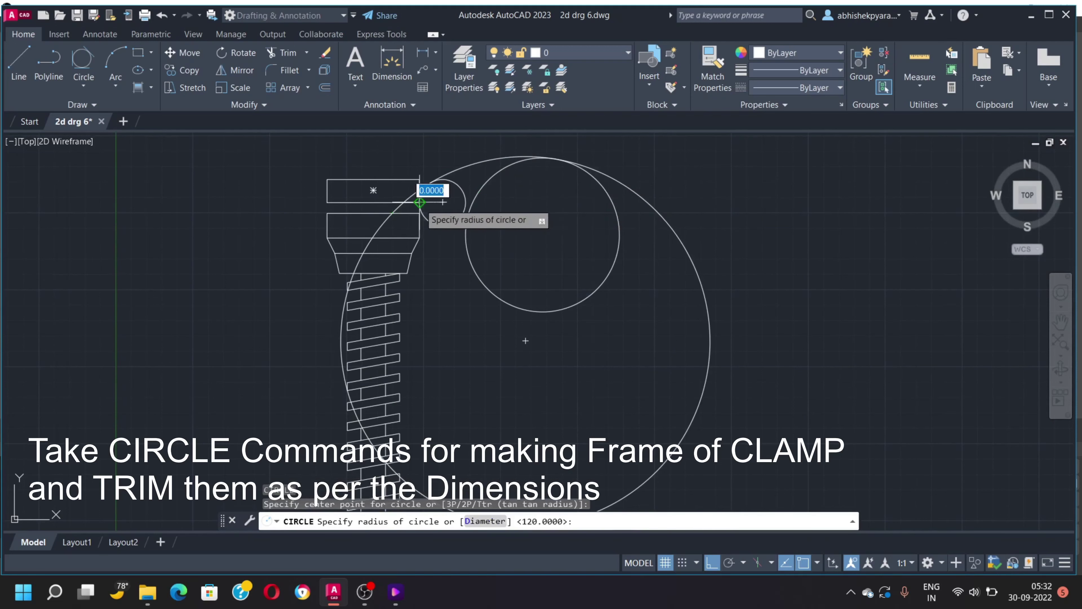
text(100)
key(Return)
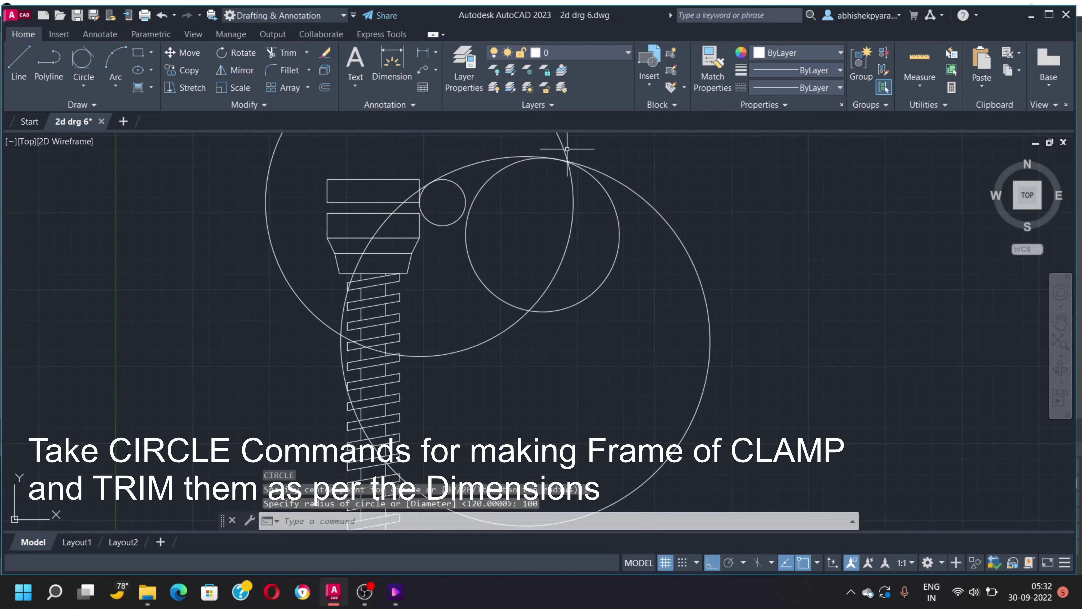
click(569, 183)
text(m)
key(Return)
click(573, 201)
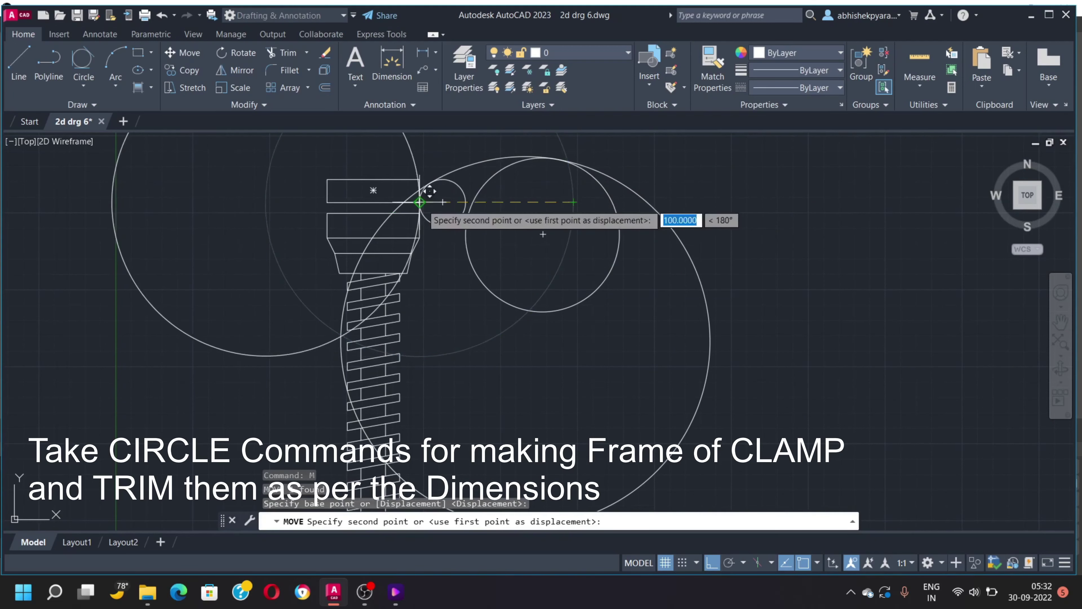
click(420, 202)
Reposition the large circle by moving it 195 units, then 11 units
text(m)
key(Return)
click(420, 201)
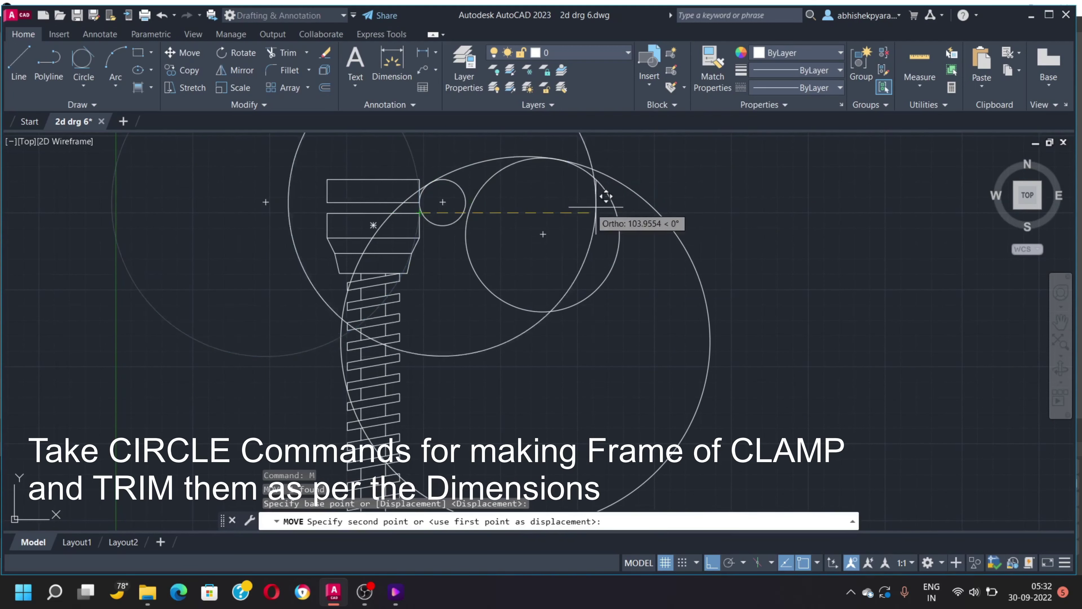
text(195)
key(Return)
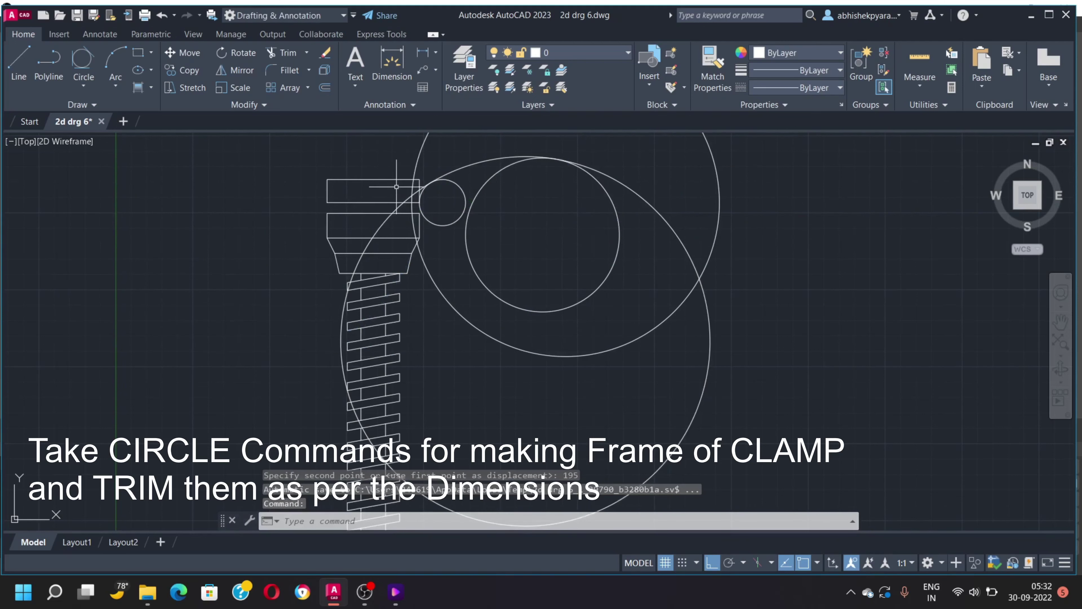
click(413, 188)
text(m)
key(Return)
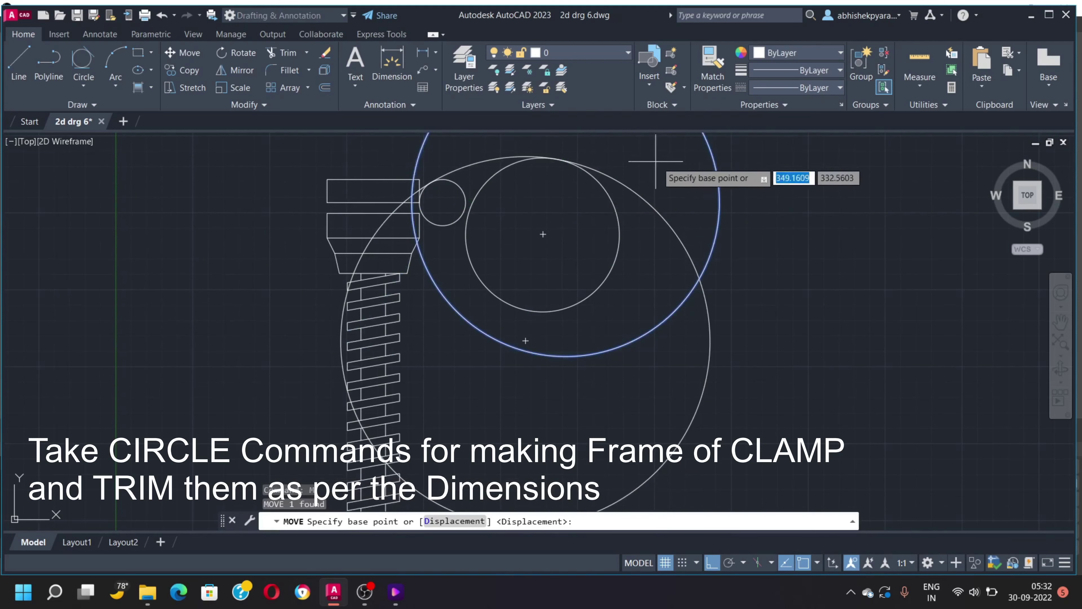
click(566, 202)
key(Return)
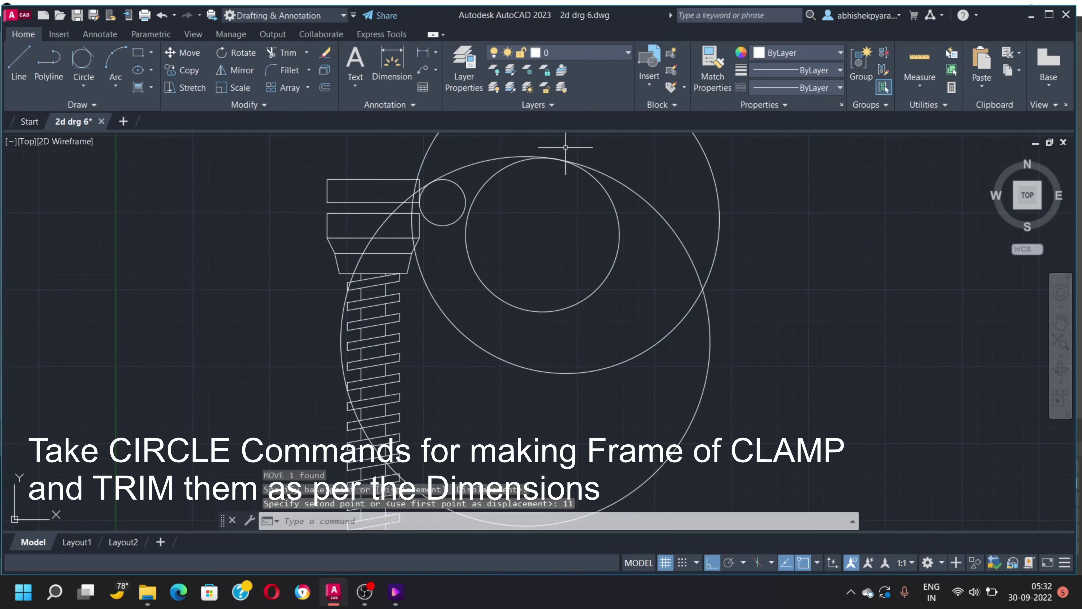
text(C)
Draw a radius-30 circle at the bolt head's corner and move it 30 units up
key(Return)
click(327, 179)
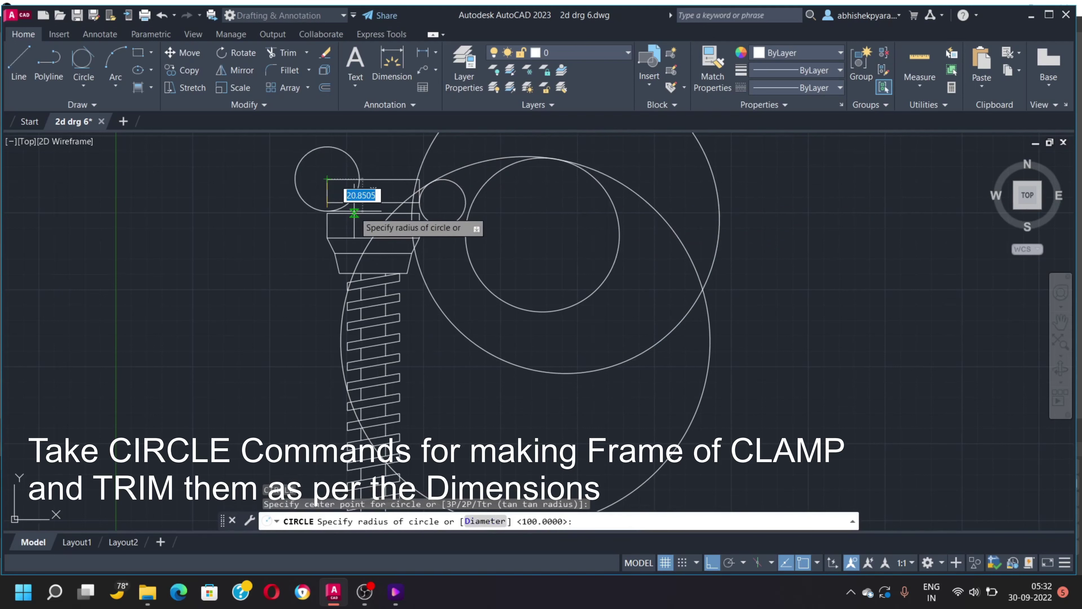
key(Return)
click(301, 143)
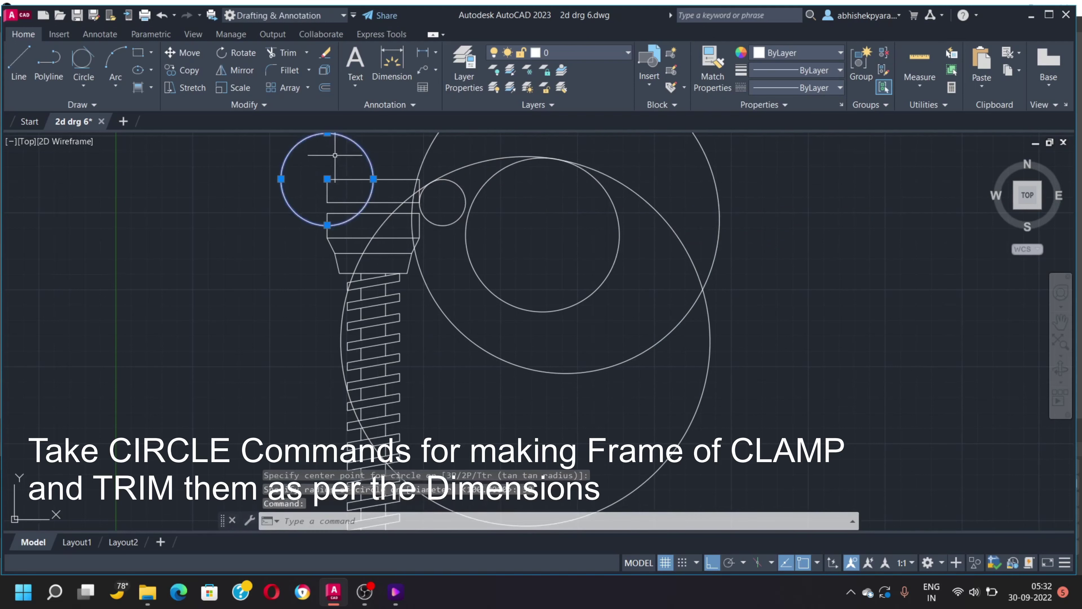
text(m)
key(Return)
click(327, 179)
key(Return)
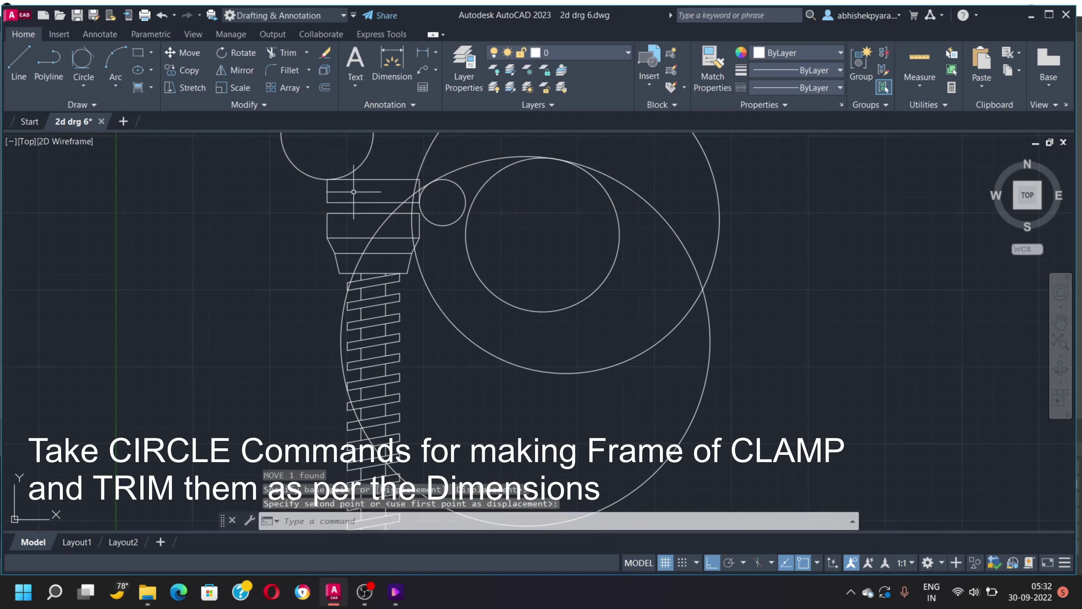
Draw a radius-155 circle tangent to the two large circles
scroll(294, 157, down, 3)
scroll(543, 223, up, 3)
text(c)
key(Return)
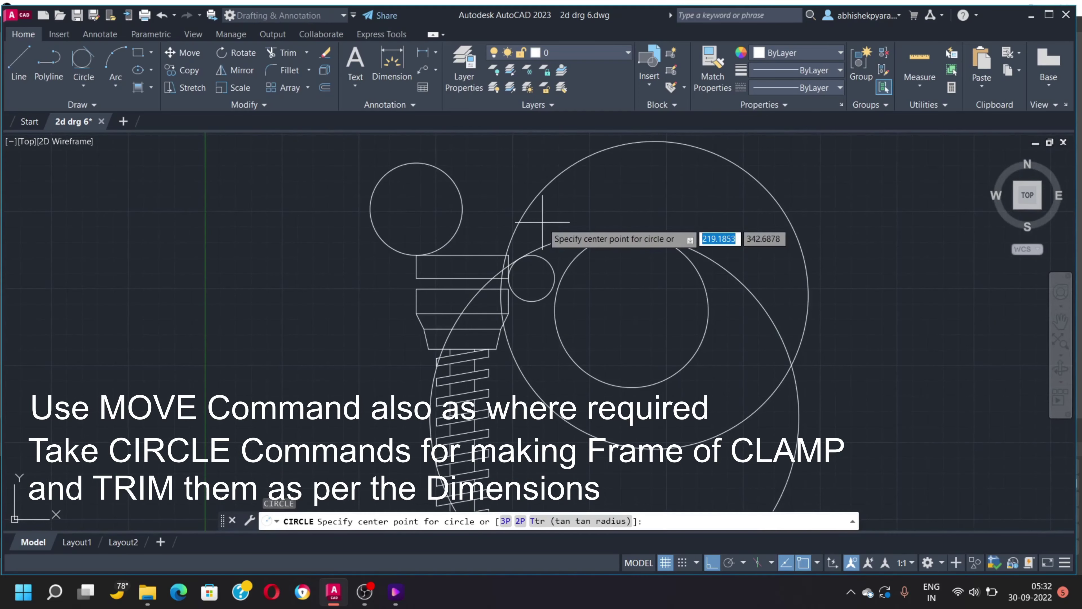
key(Return)
click(632, 142)
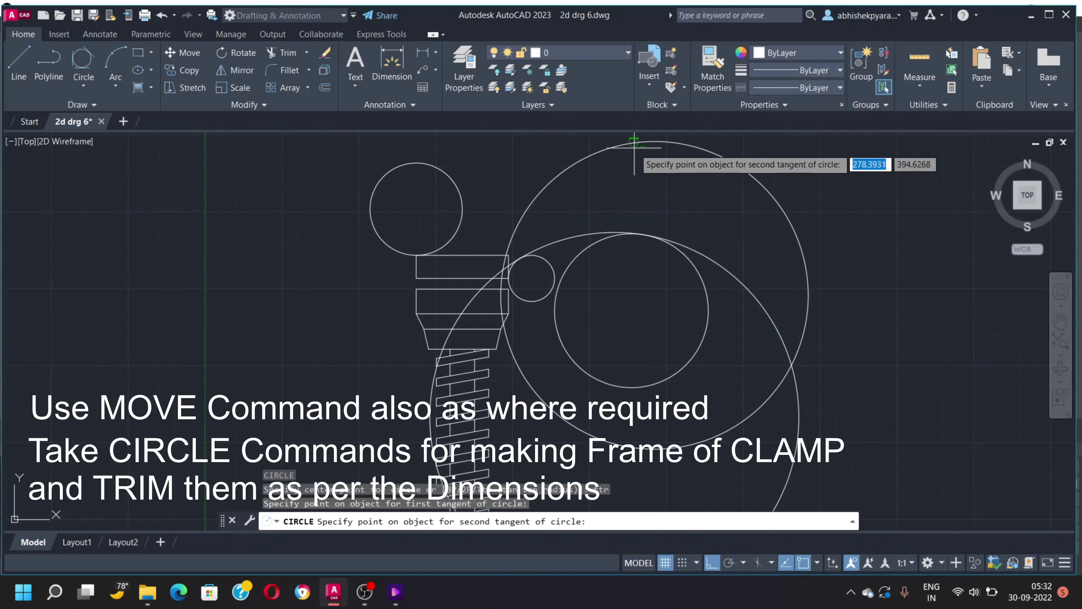
click(545, 187)
text(155)
key(Return)
scroll(434, 182, down, 2)
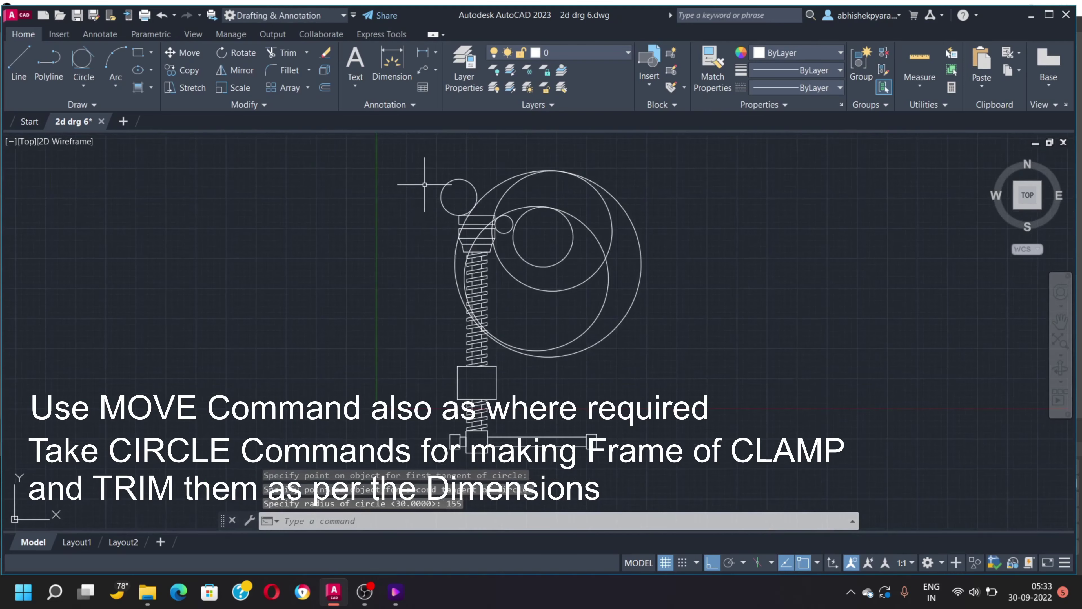
scroll(425, 181, down, 2)
scroll(433, 216, up, 3)
Trim the outer circle's right arc and the middle circle's upper-right and lower arcs
text(tr)
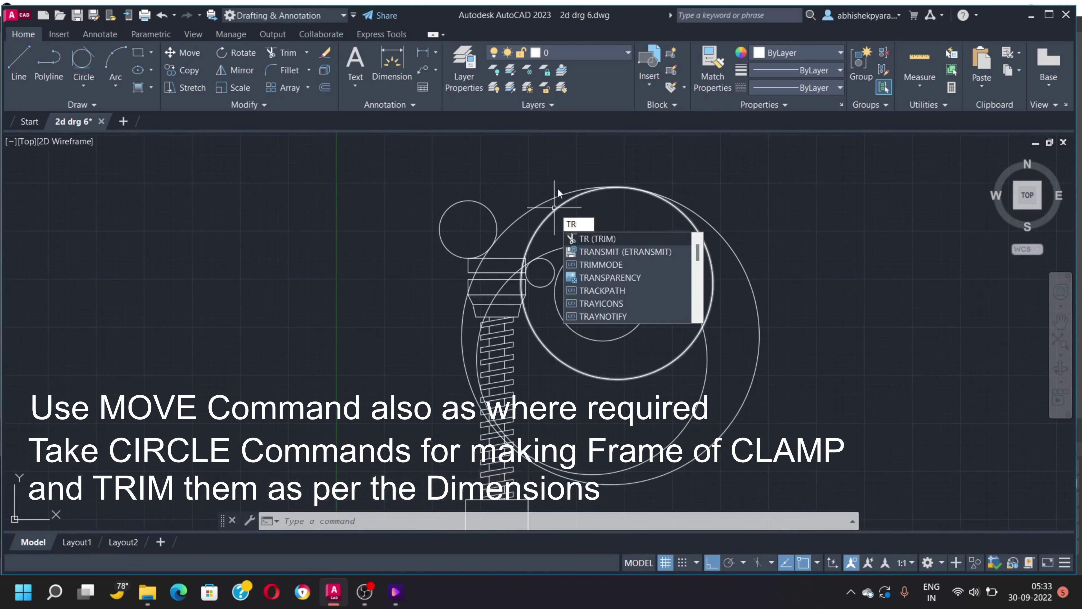
key(Return)
scroll(479, 254, up, 4)
scroll(566, 230, down, 3)
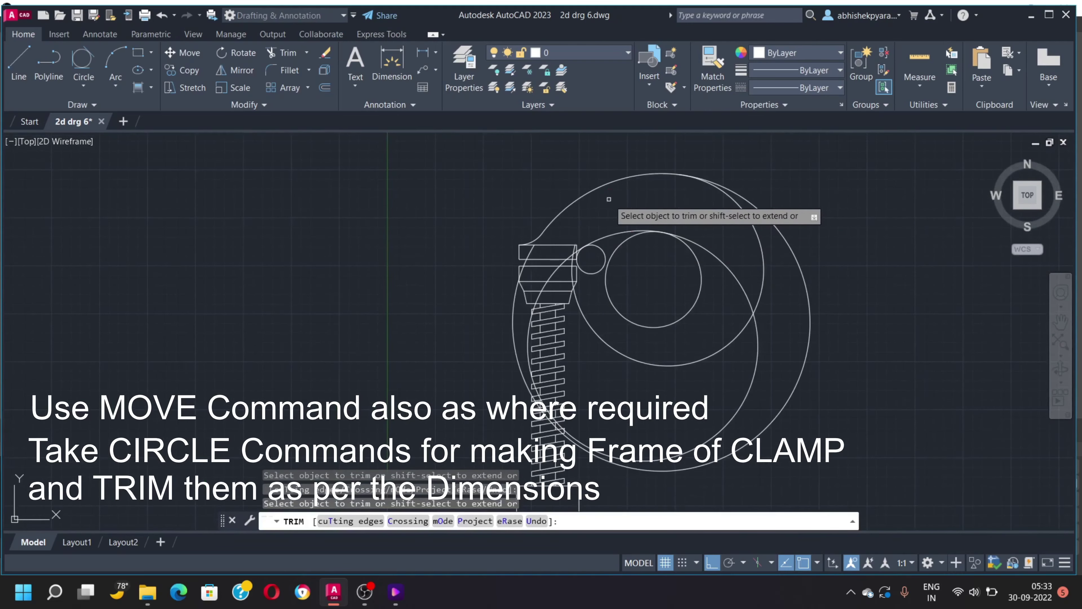
click(799, 268)
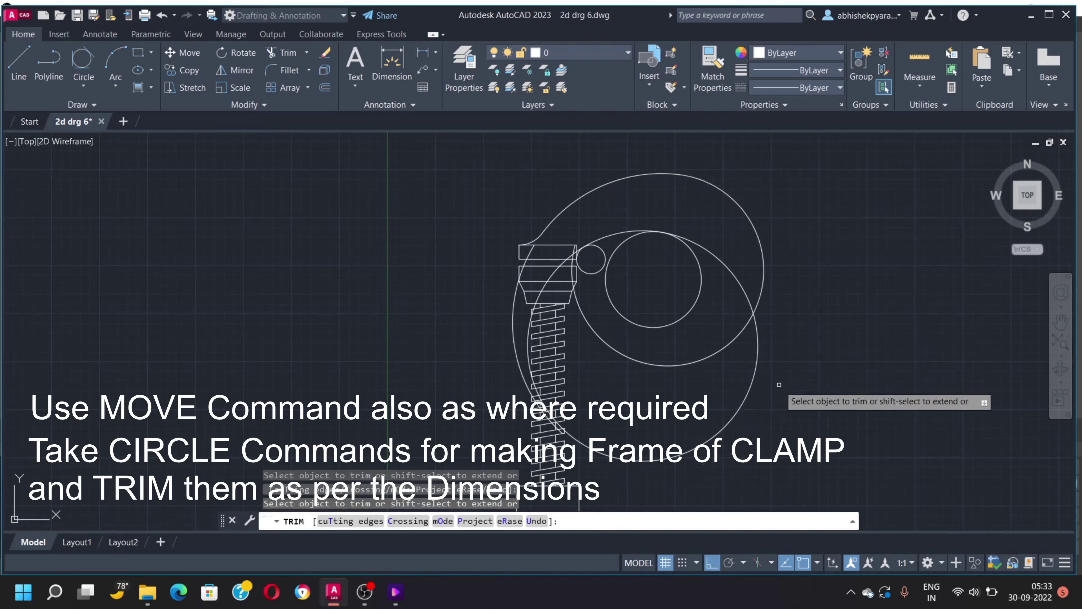
click(727, 256)
click(686, 367)
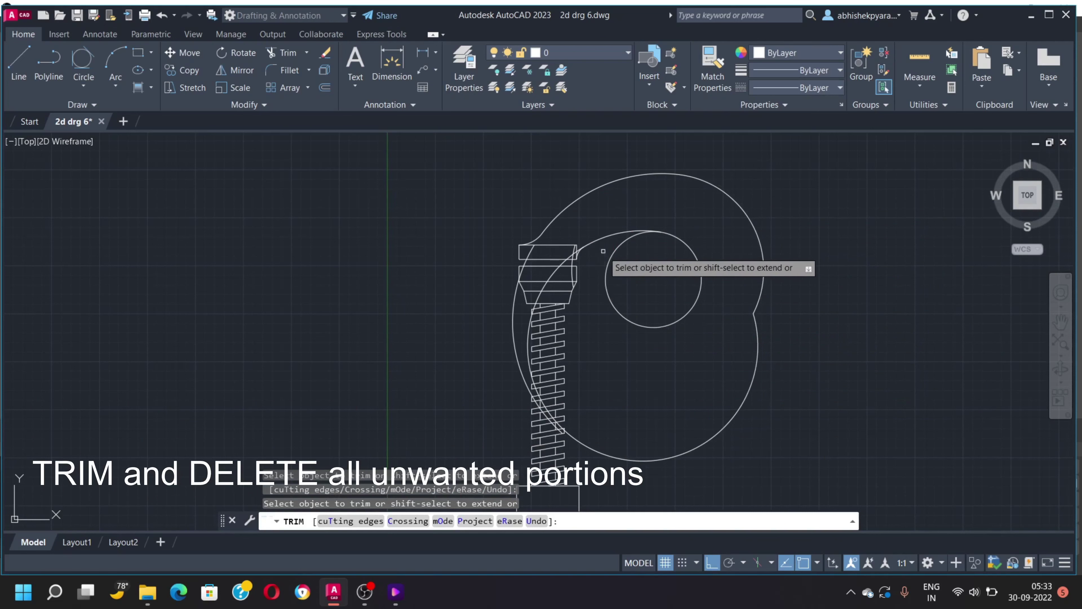
scroll(609, 261, up, 5)
scroll(426, 225, up, 3)
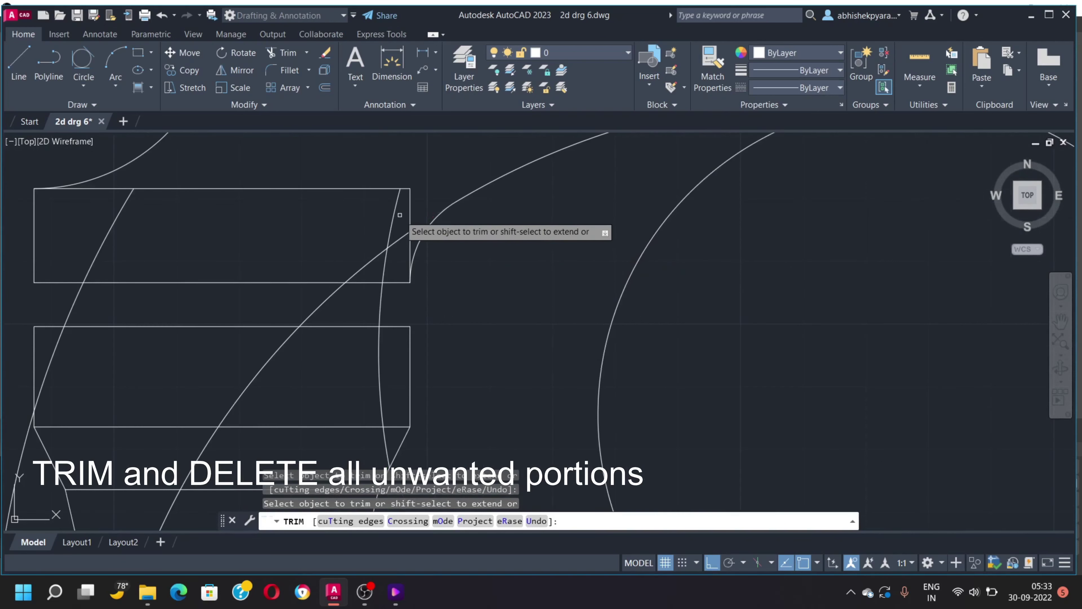
scroll(400, 215, down, 5)
key(Escape)
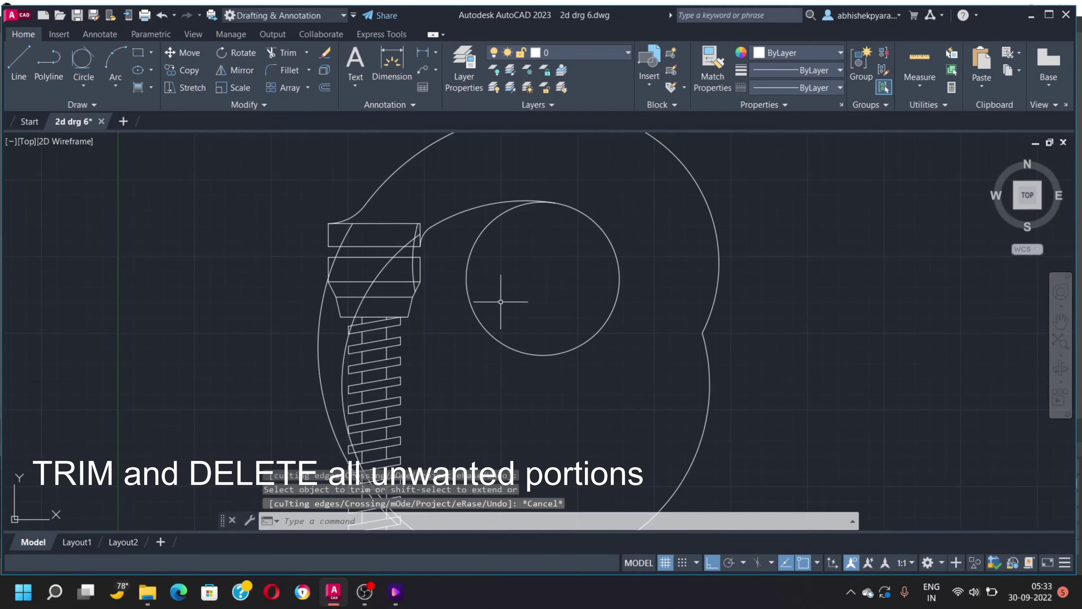
Draw vertical lines down 250 from the circle quadrant and 300 from the outer arc
text(l)
key(Return)
click(619, 277)
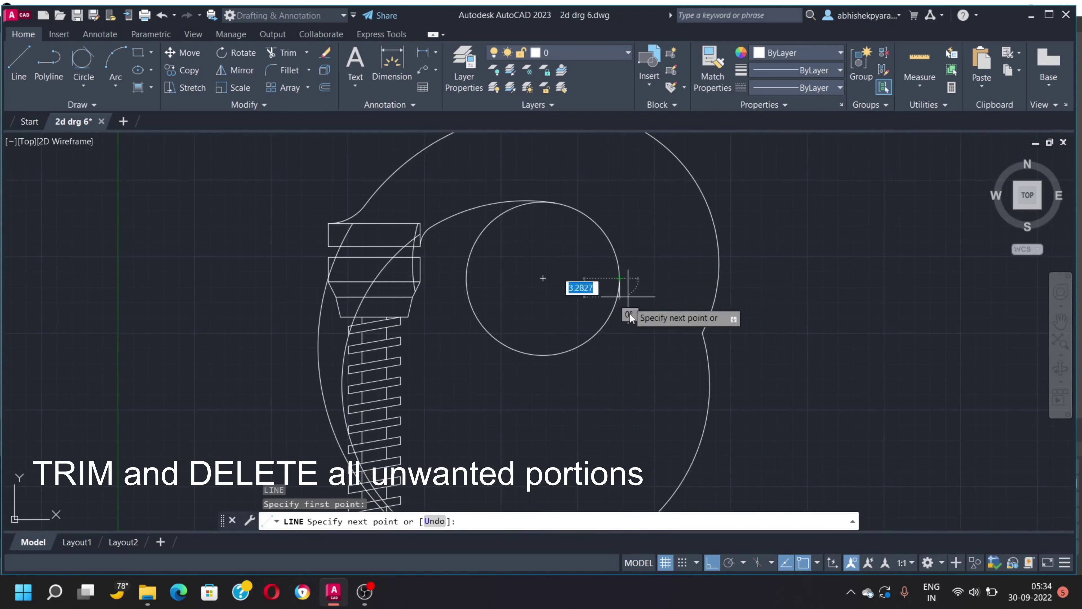
text(200)
key(Return)
key(Return)
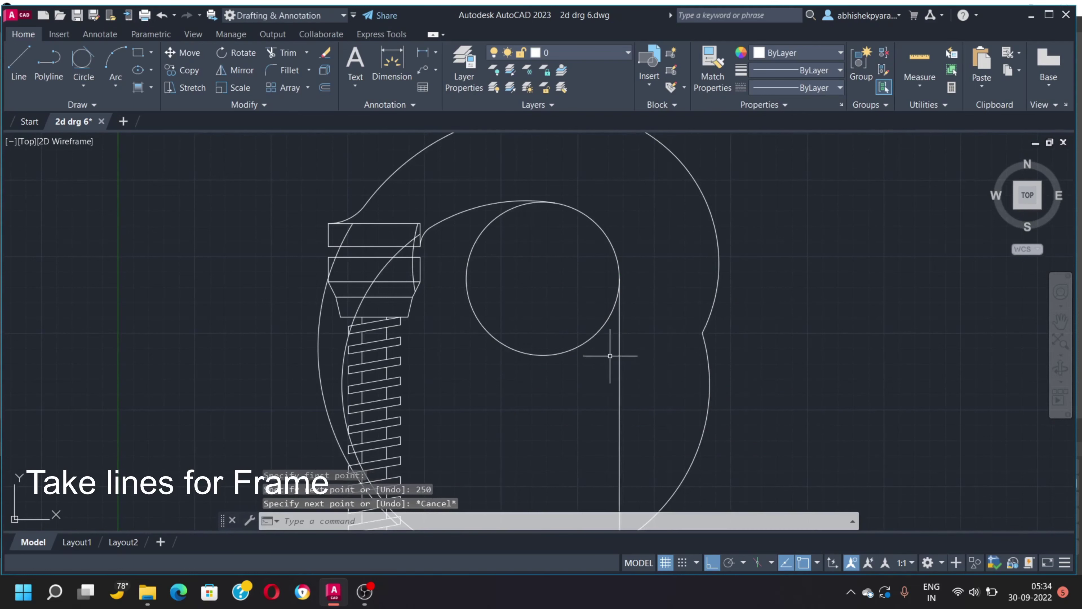
key(Return)
click(719, 263)
text(300)
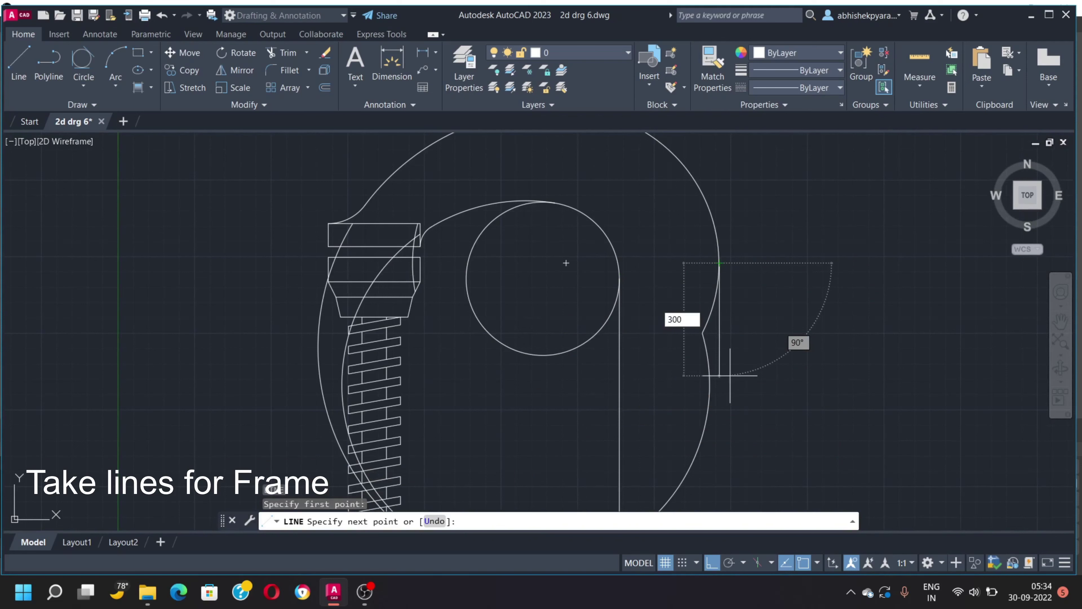
key(Return)
key(Escape)
scroll(649, 395, down, 5)
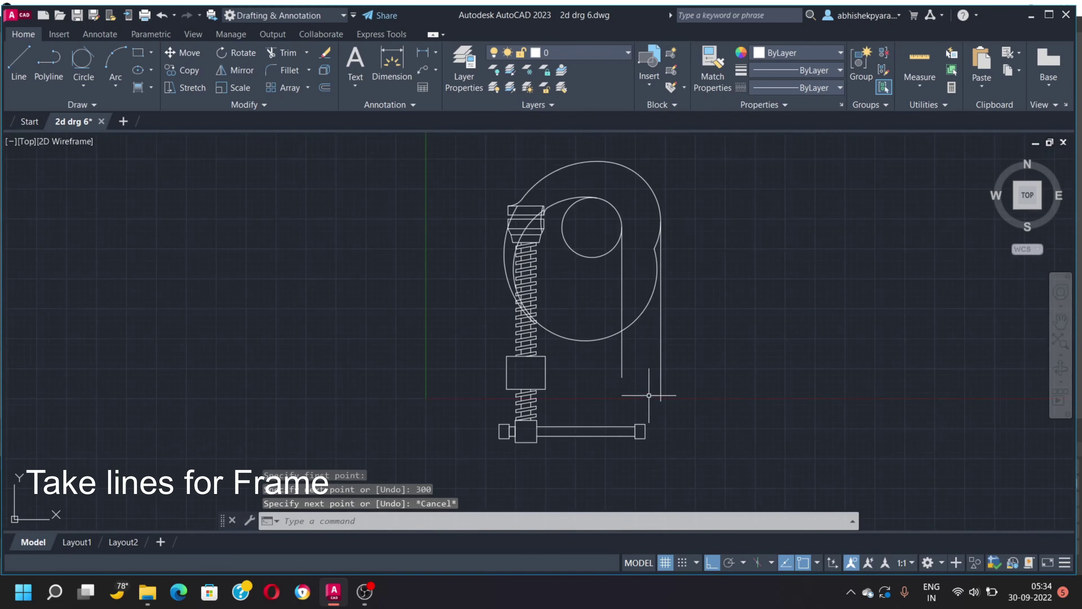
text(tr)
key(Return)
Trim away the small inner circle and delete the two leftover large arcs near the bolt head
click(591, 256)
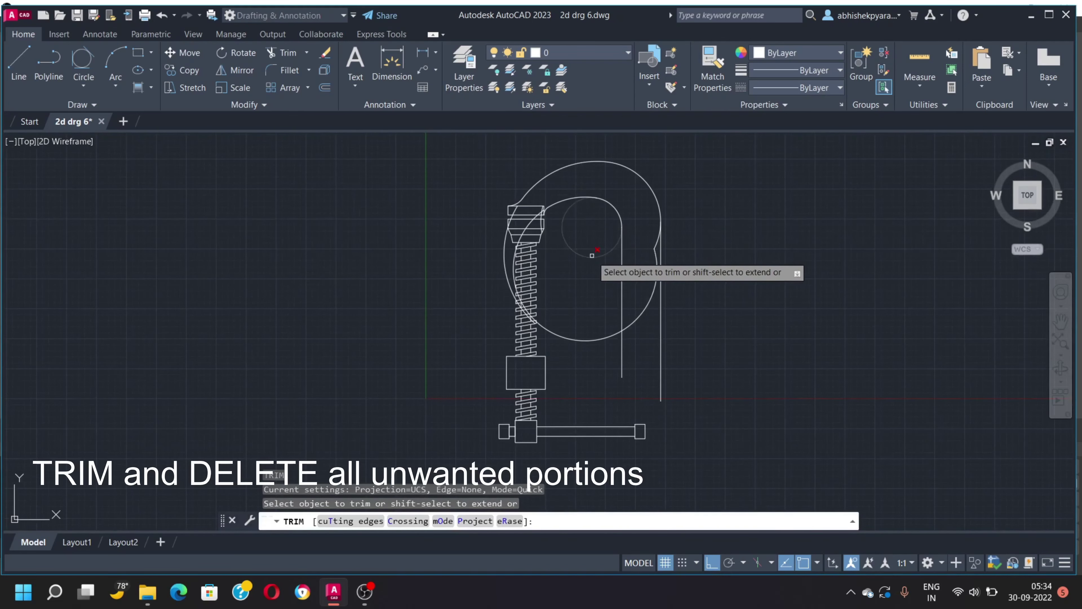
key(Escape)
key(Return)
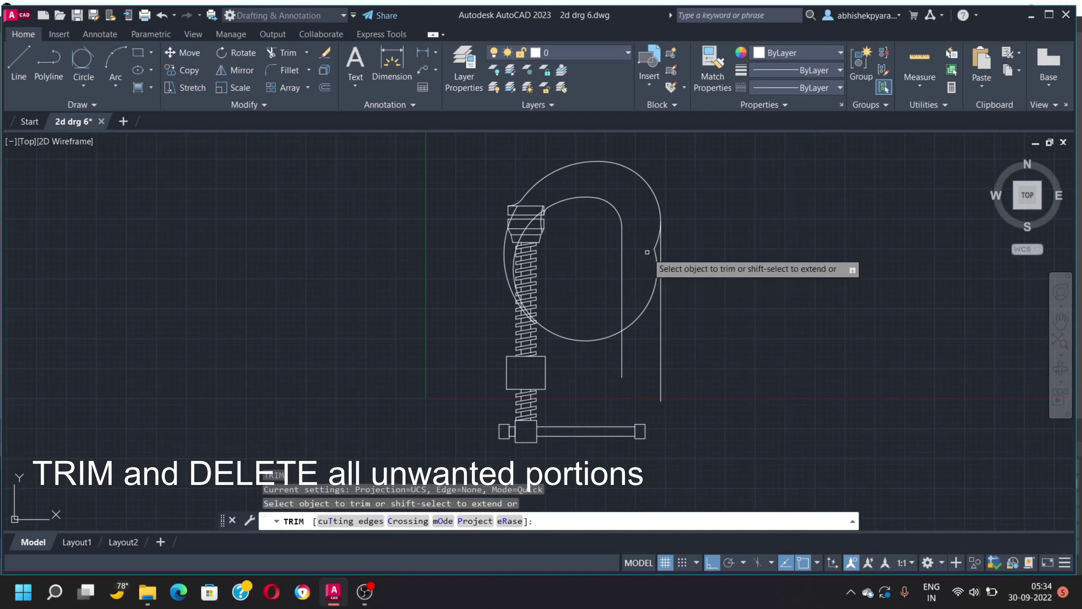
scroll(665, 247, up, 4)
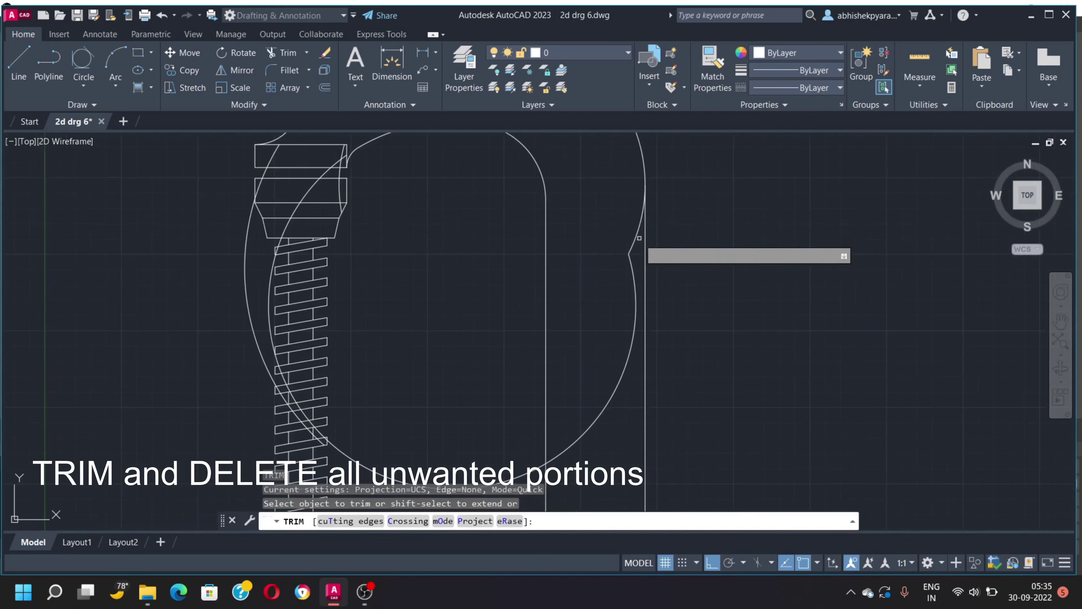
click(314, 191)
click(255, 192)
key(Delete)
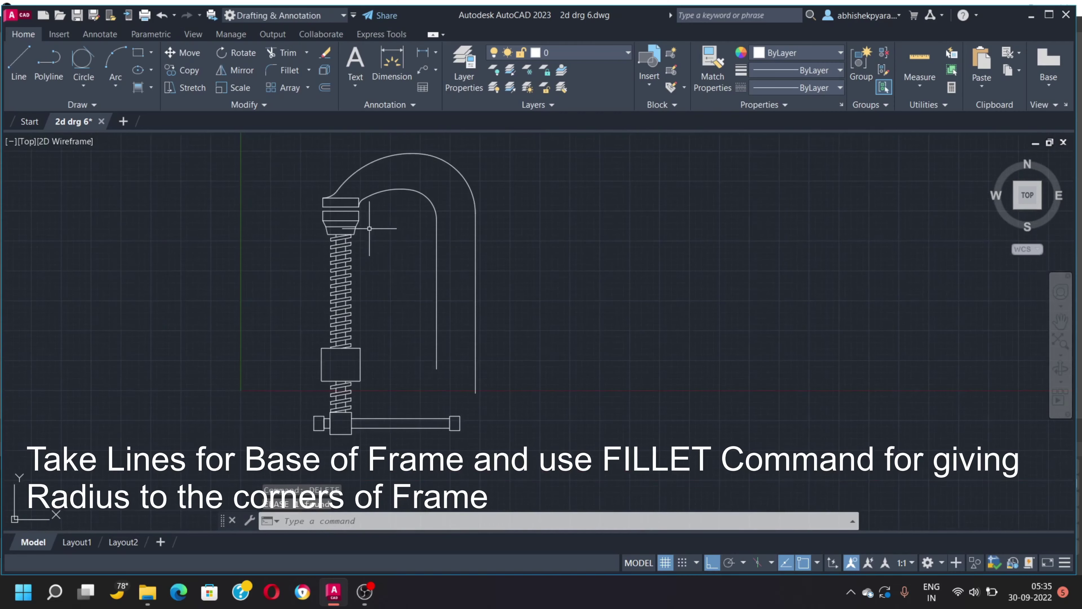
Draw the horizontal frame base line starting 5 units from the lower block
scroll(469, 354, up, 3)
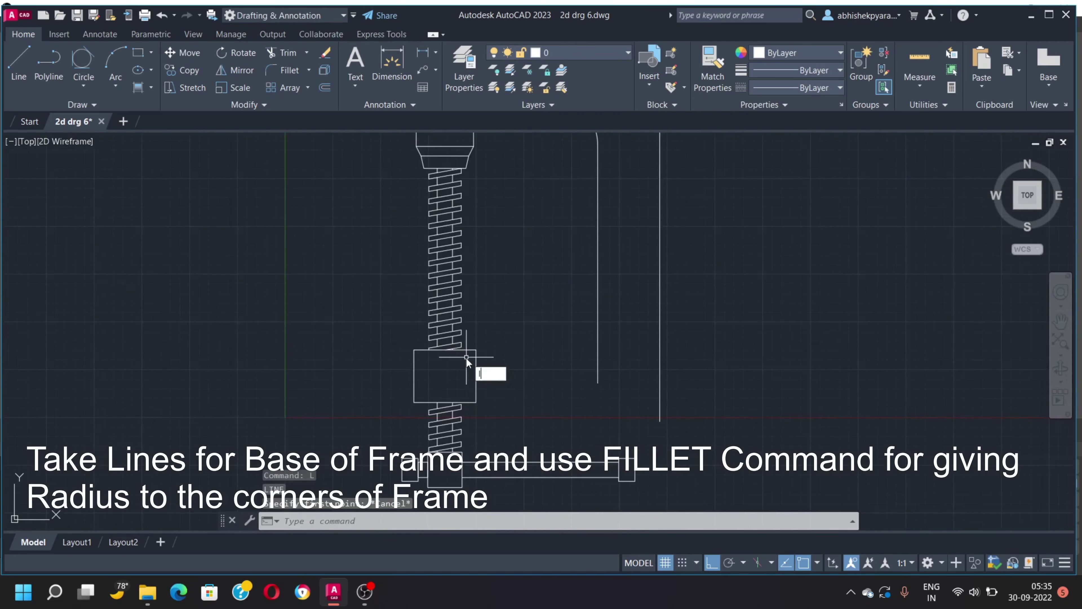
text(l)
key(Return)
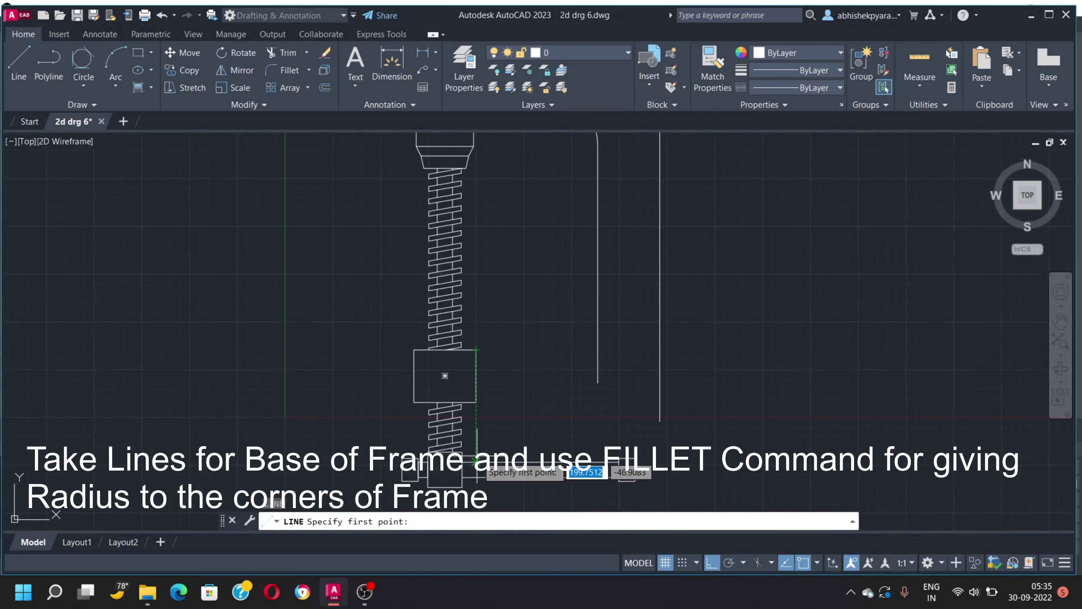
text(5)
key(Return)
click(625, 353)
key(Escape)
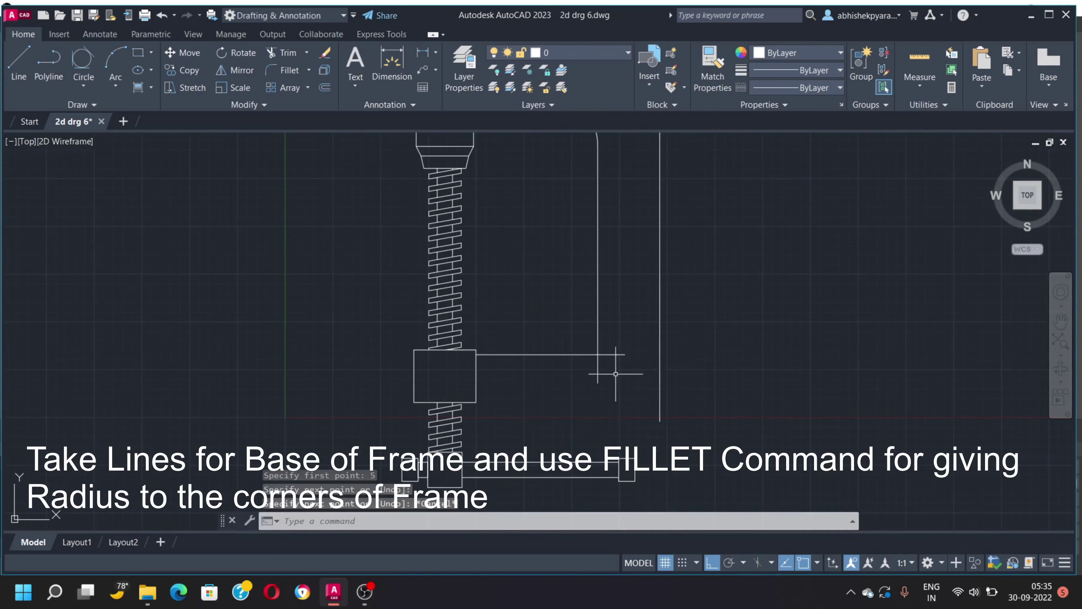
Draw the sloping base line from the block corner to the outer vertical line
text(l)
key(Return)
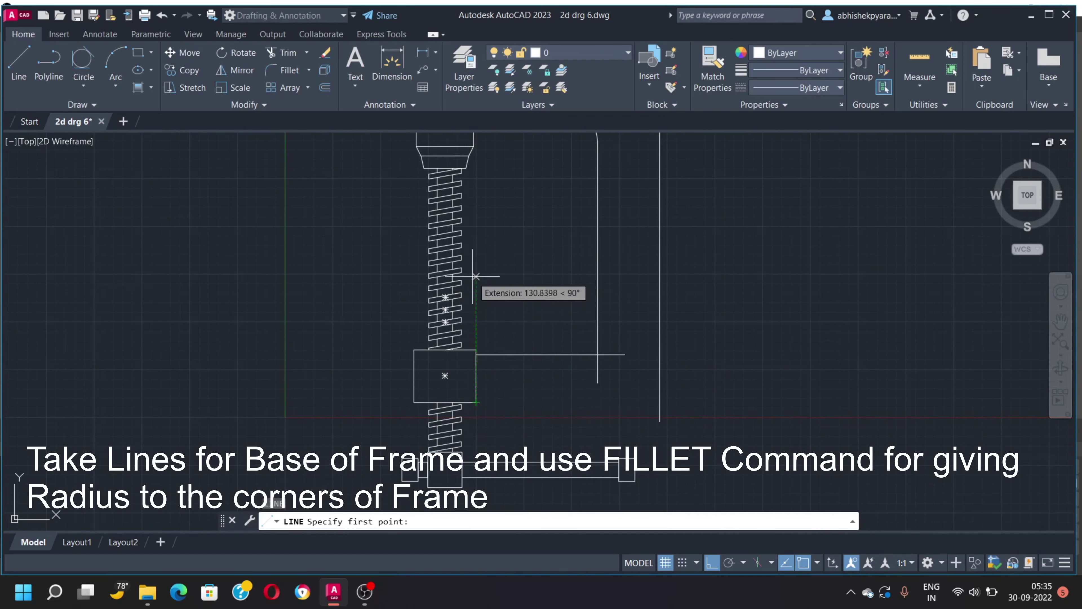
text(5)
key(Return)
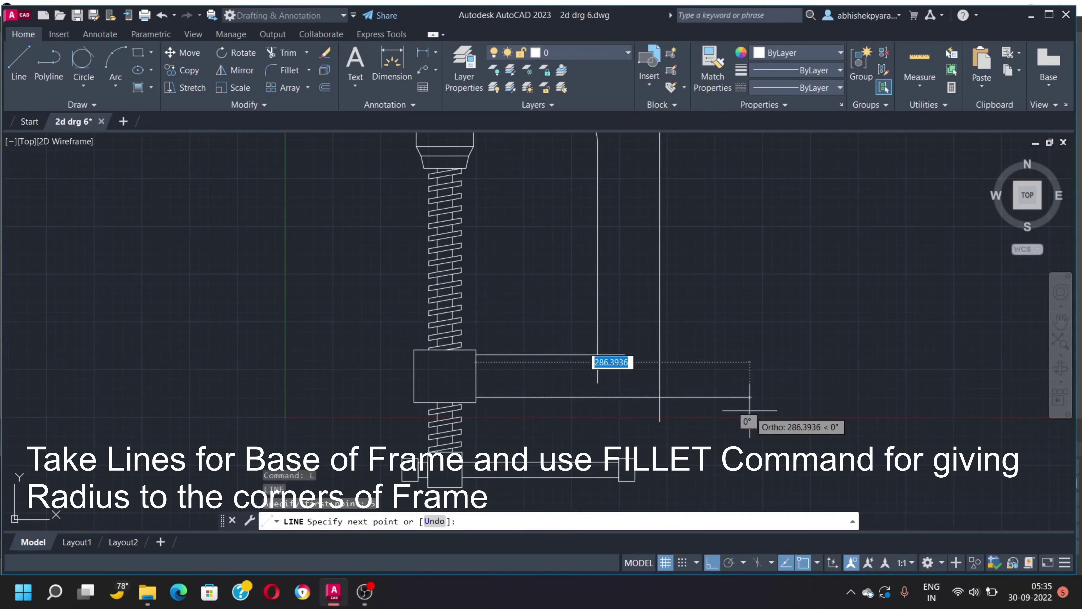
key(Return)
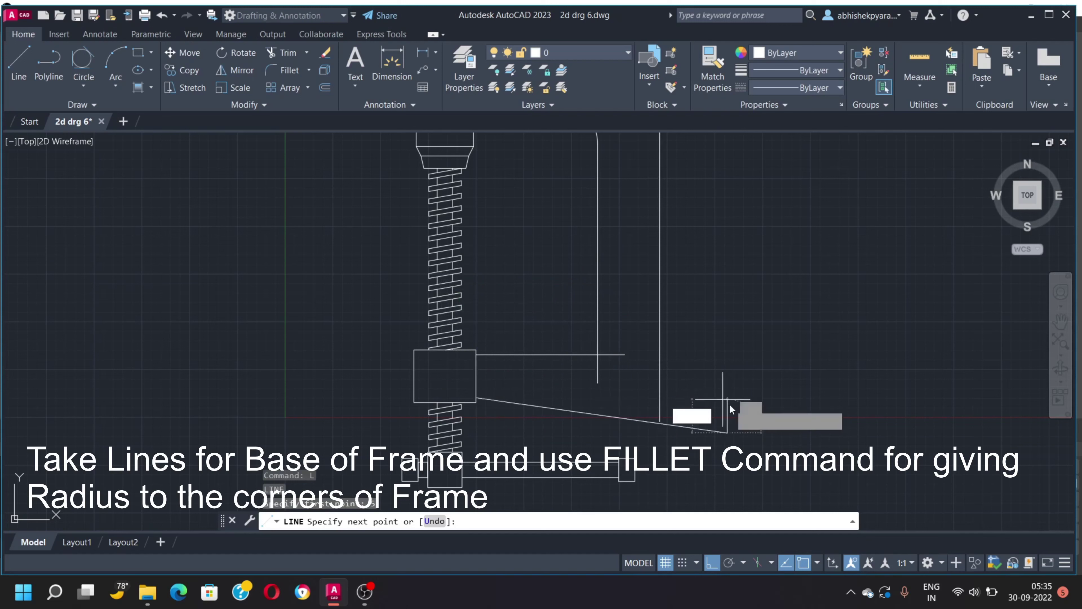
key(Escape)
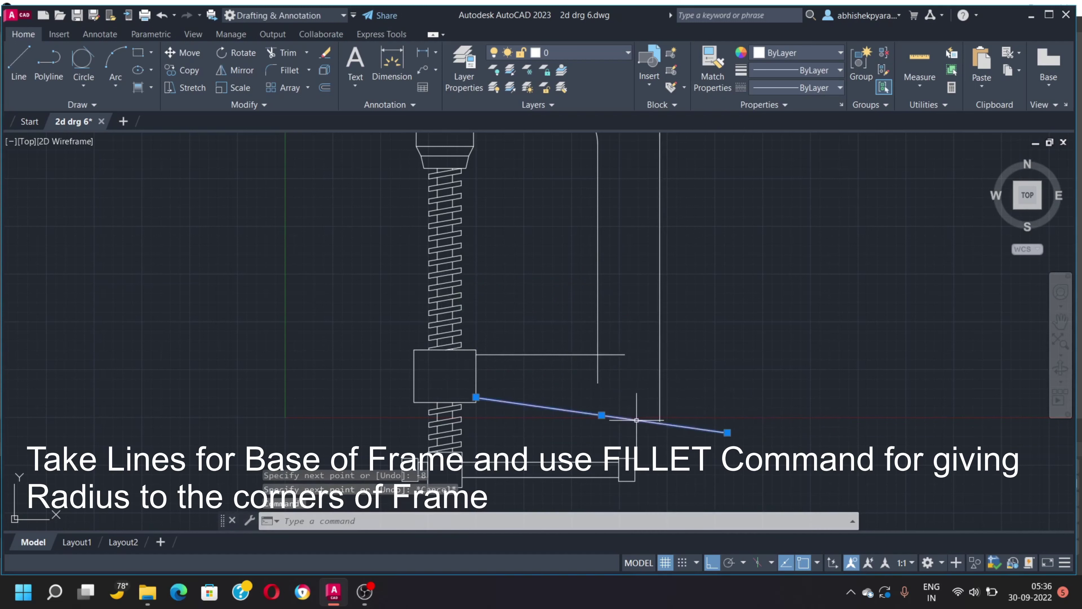
Fillet the slanted base line into the outer vertical line with radius 90
text(f)
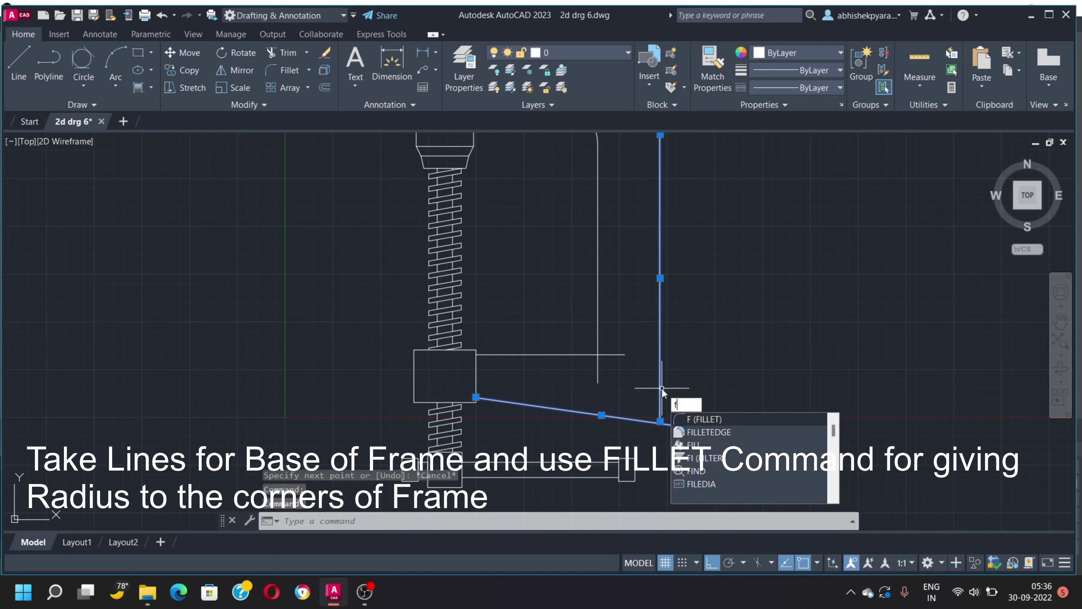
key(Return)
text(r)
key(Return)
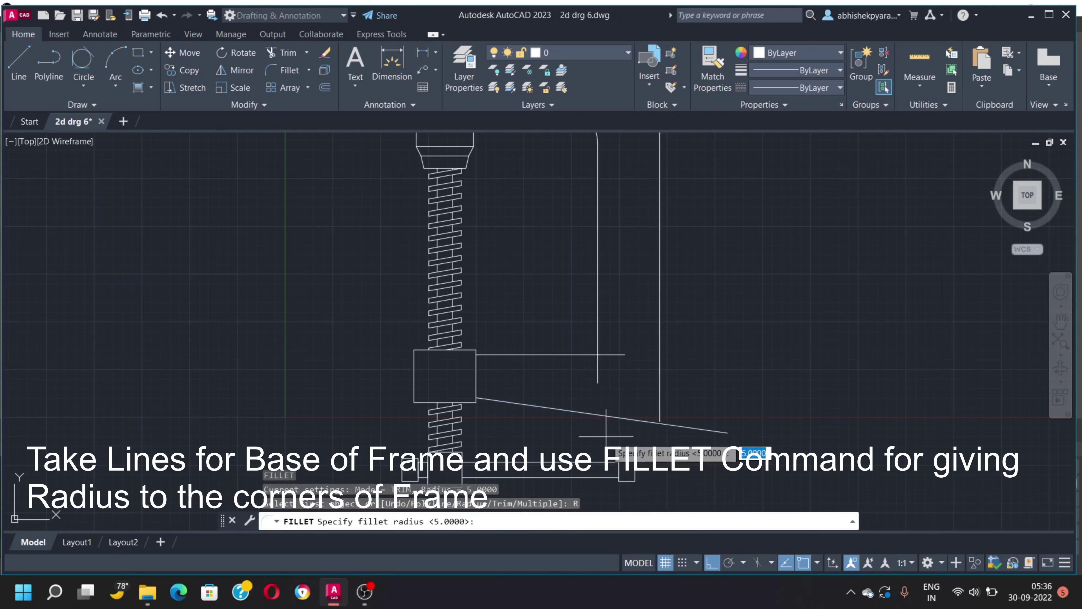
text(90)
key(Return)
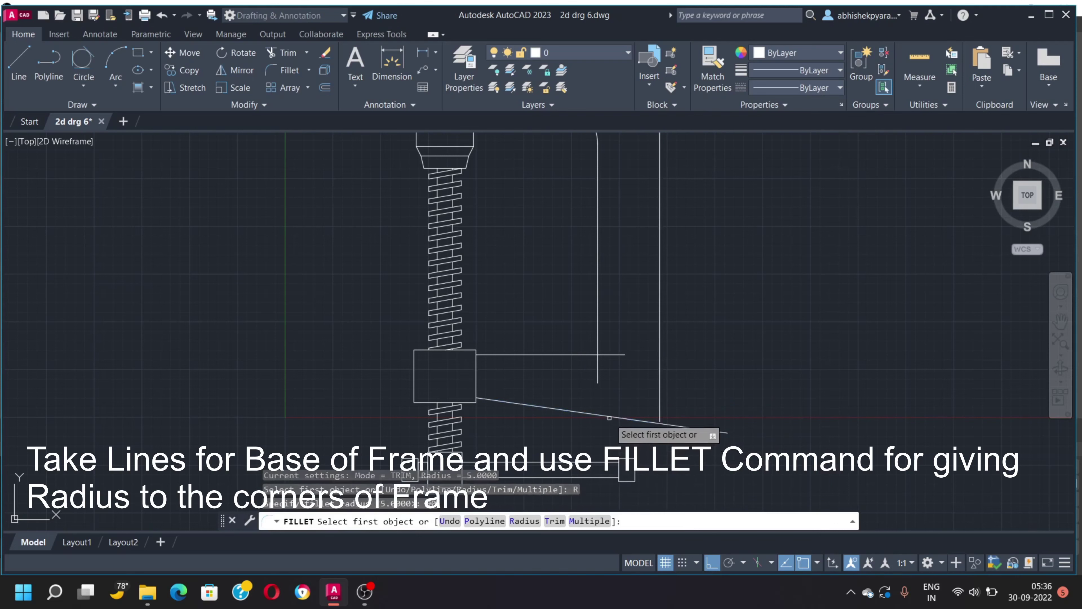
click(608, 416)
click(658, 334)
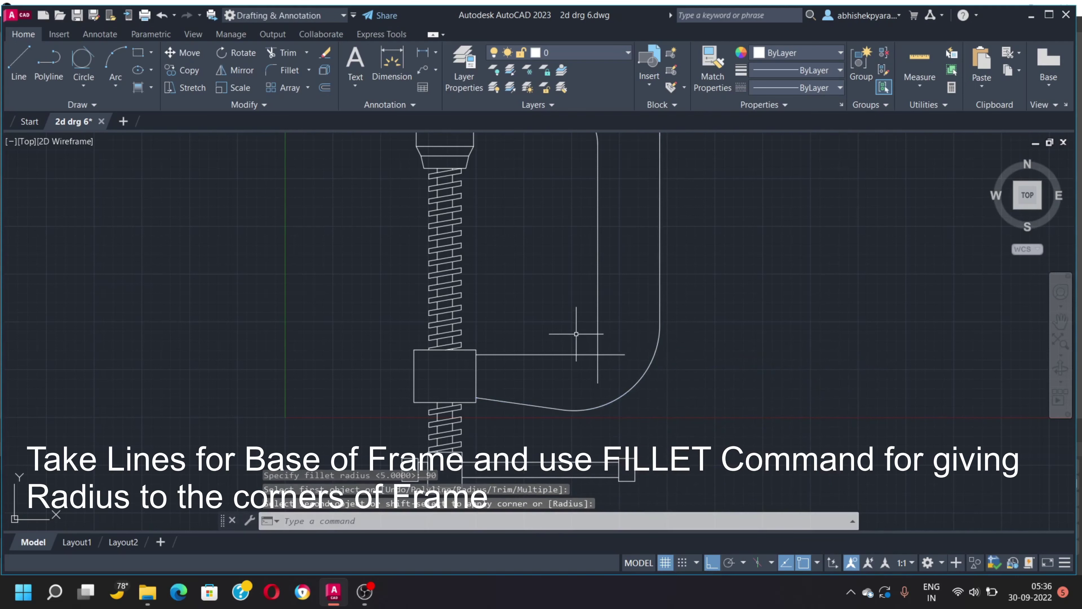
Fillet the inner horizontal line into the vertical line with radius 30
key(Return)
click(539, 354)
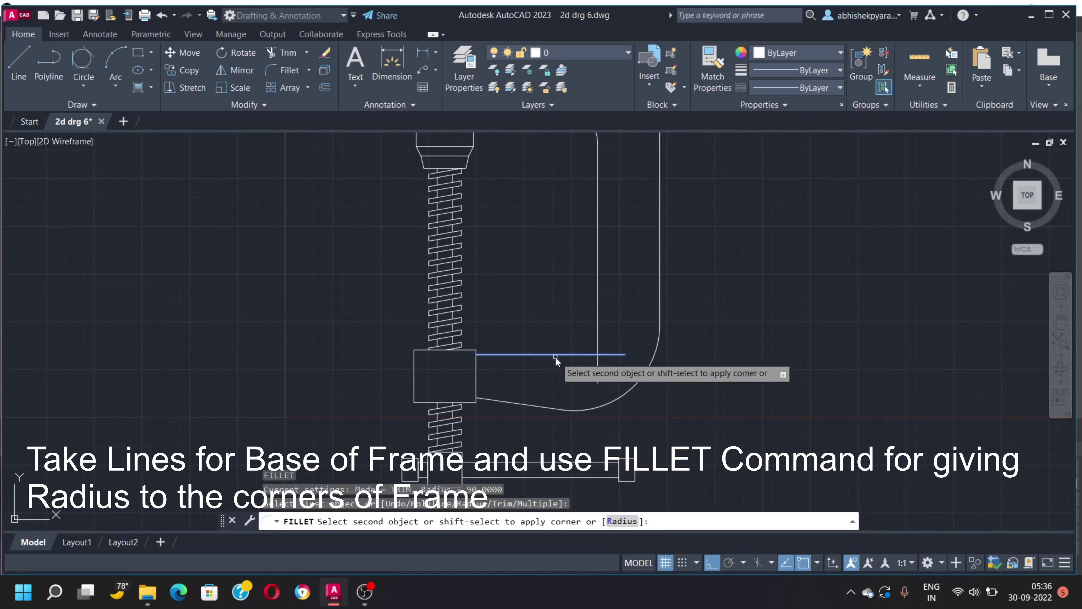
text(r)
key(Return)
text(30)
key(Return)
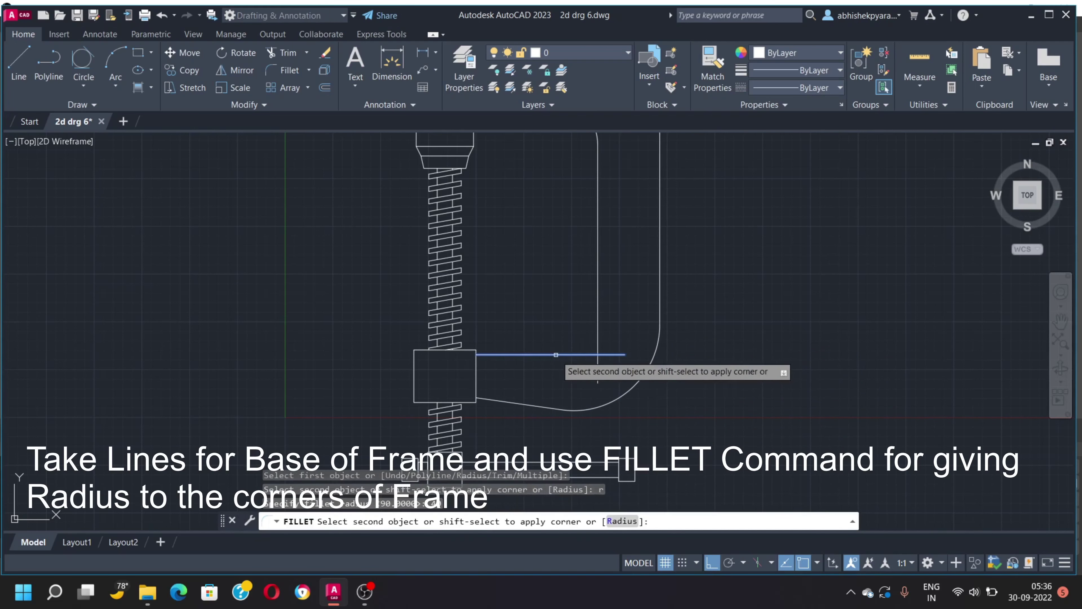
click(597, 309)
key(Escape)
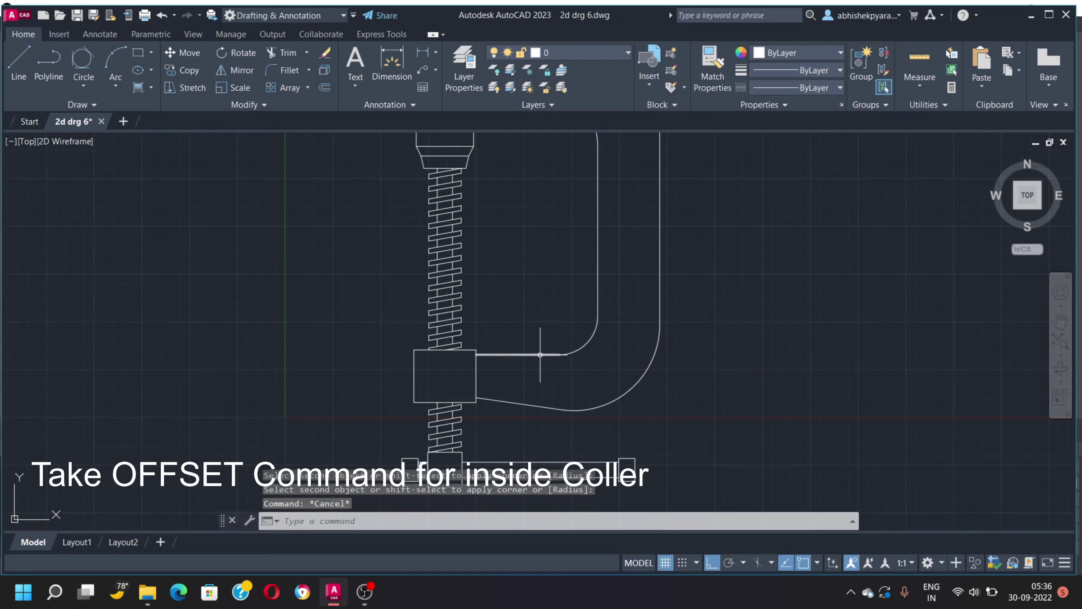
scroll(539, 355, up, 2)
Offset the lower slanted line and the upper line 5 units inside the frame
text(off)
key(Return)
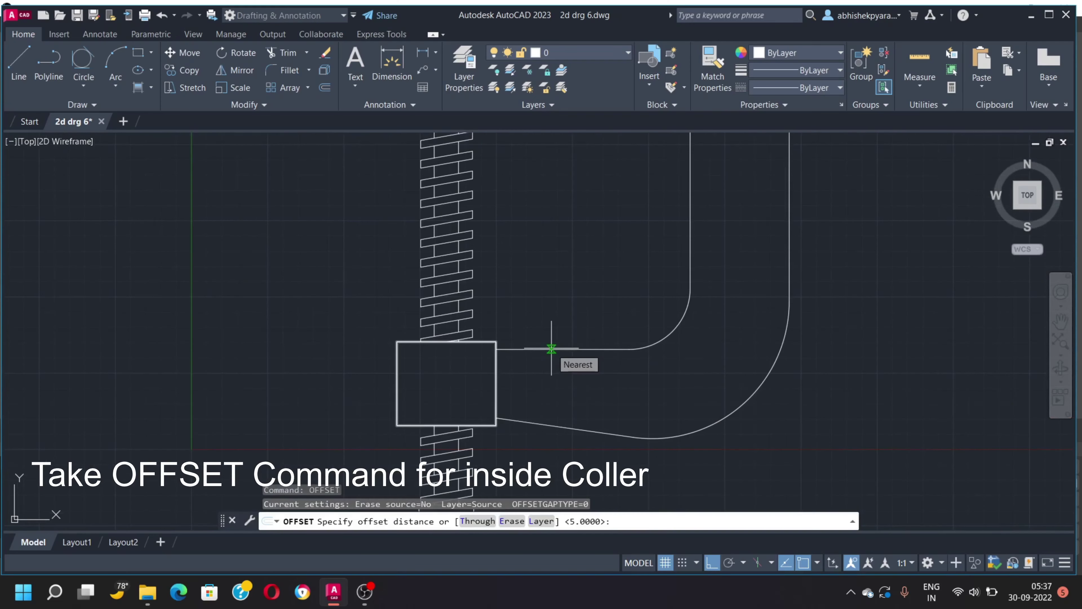
key(Return)
click(562, 426)
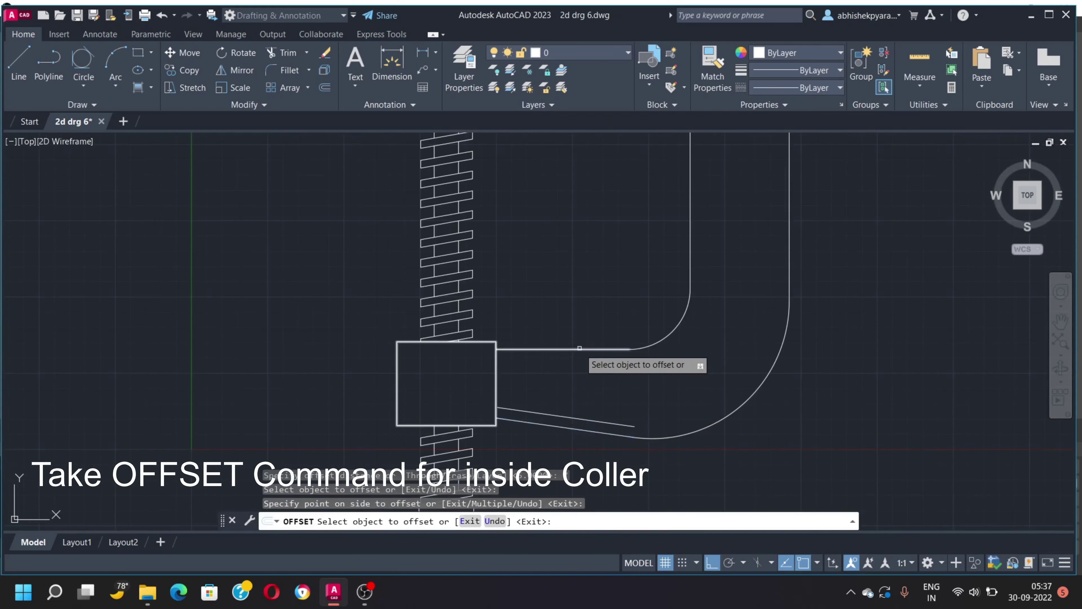
click(579, 348)
click(652, 371)
click(675, 434)
Offset the large outer arc and the top inner arcs 5 units toward the collar
click(745, 340)
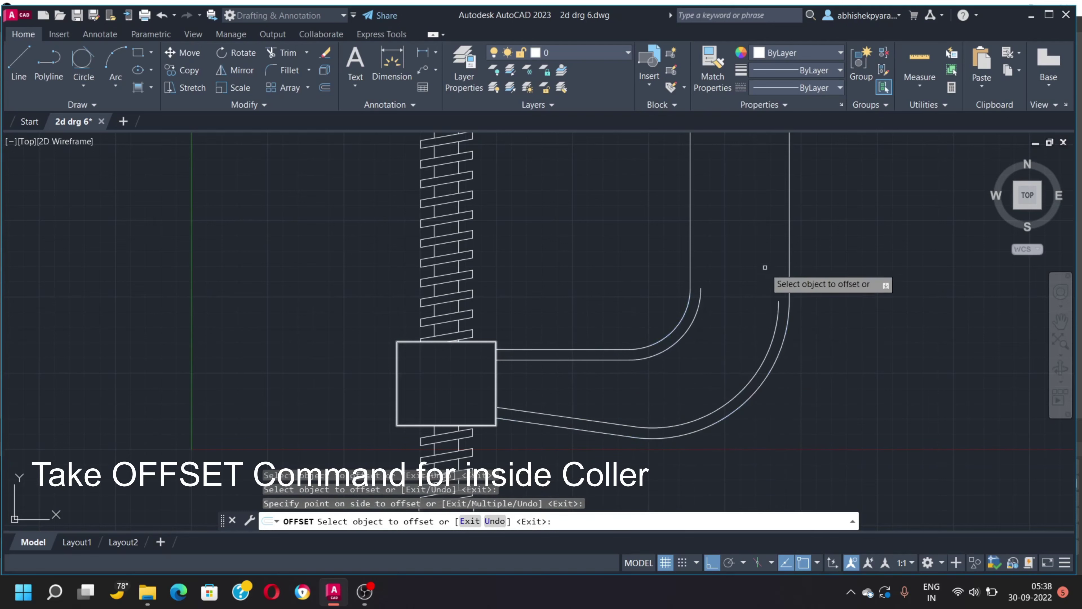
scroll(765, 267, down, 2)
scroll(773, 256, up, 2)
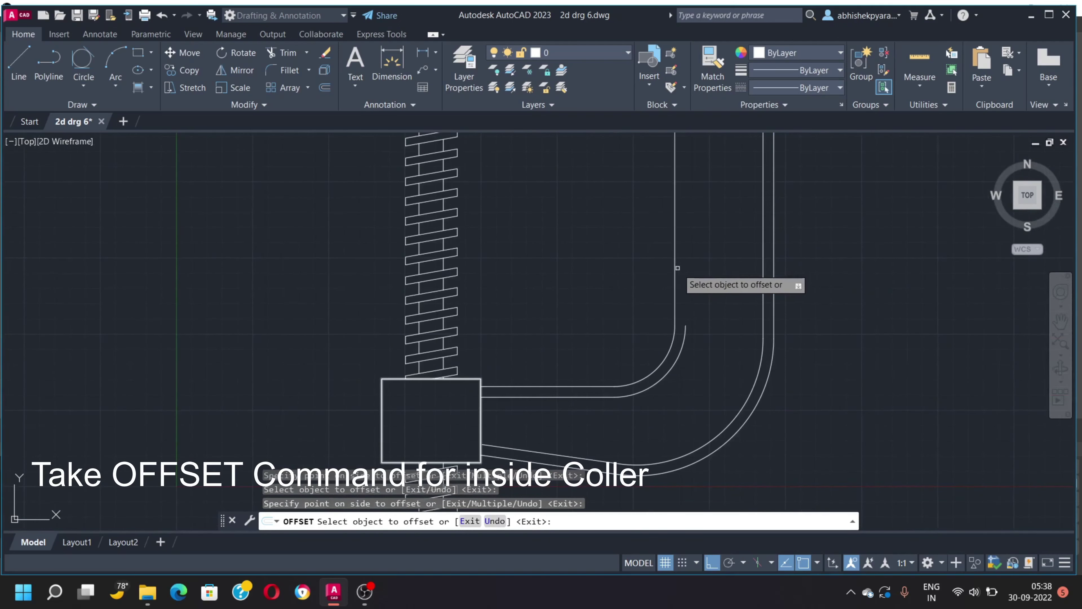
scroll(670, 432, down, 2)
click(650, 260)
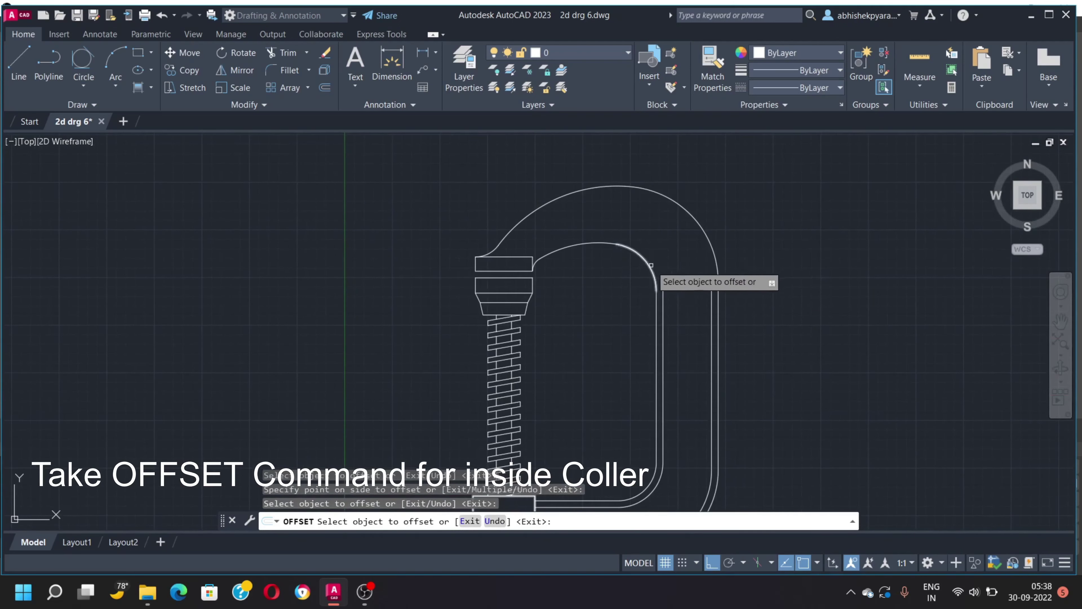
click(703, 240)
click(684, 248)
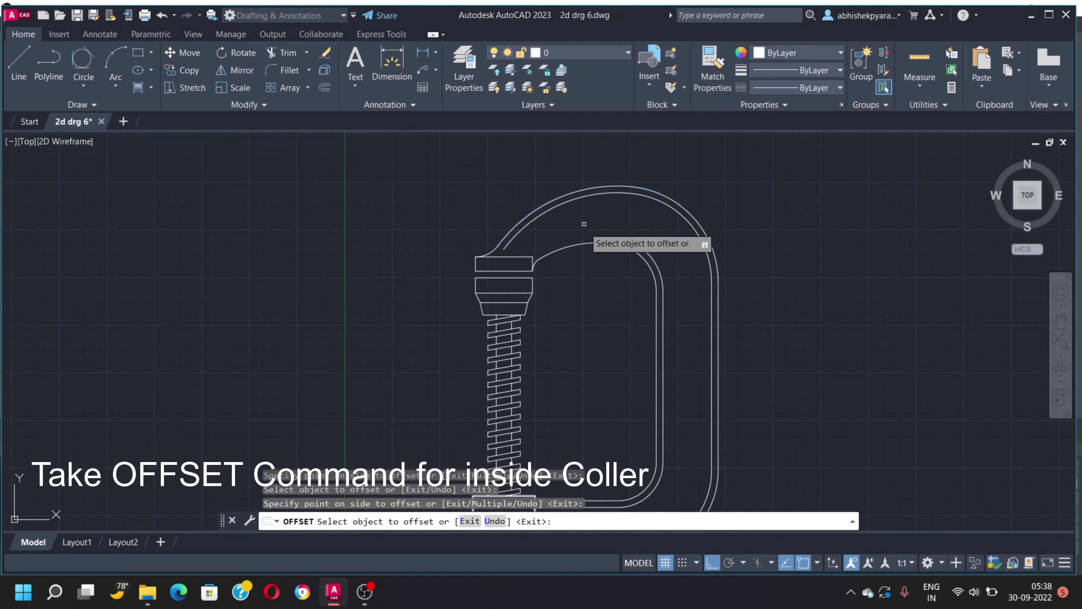
click(590, 243)
click(541, 235)
key(Escape)
scroll(530, 255, up, 2)
Draw a short horizontal line across the collar opening at the upper jaw
text(l)
key(Return)
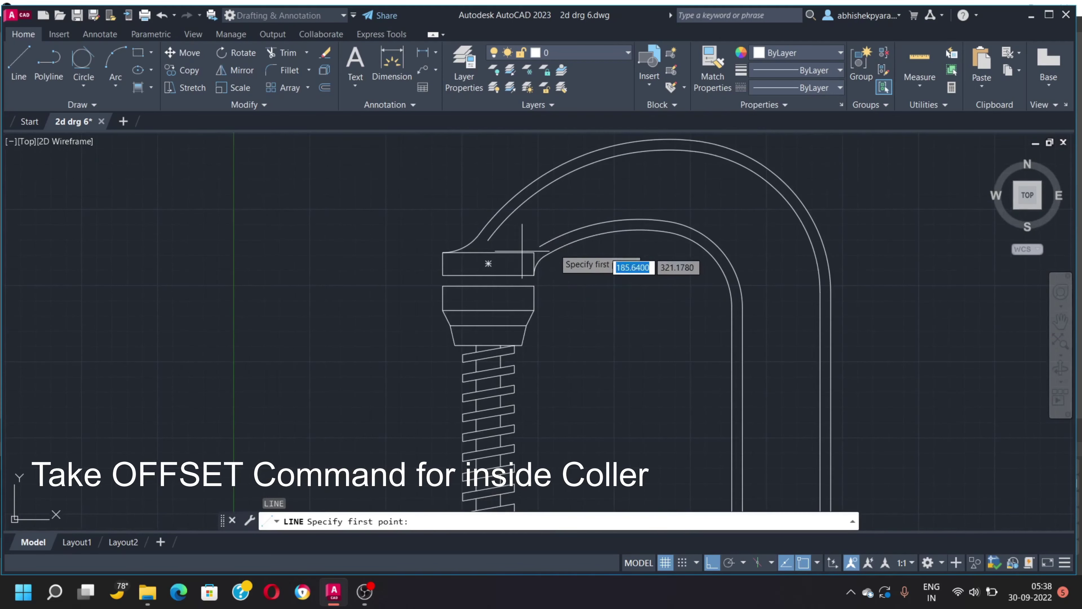
click(539, 246)
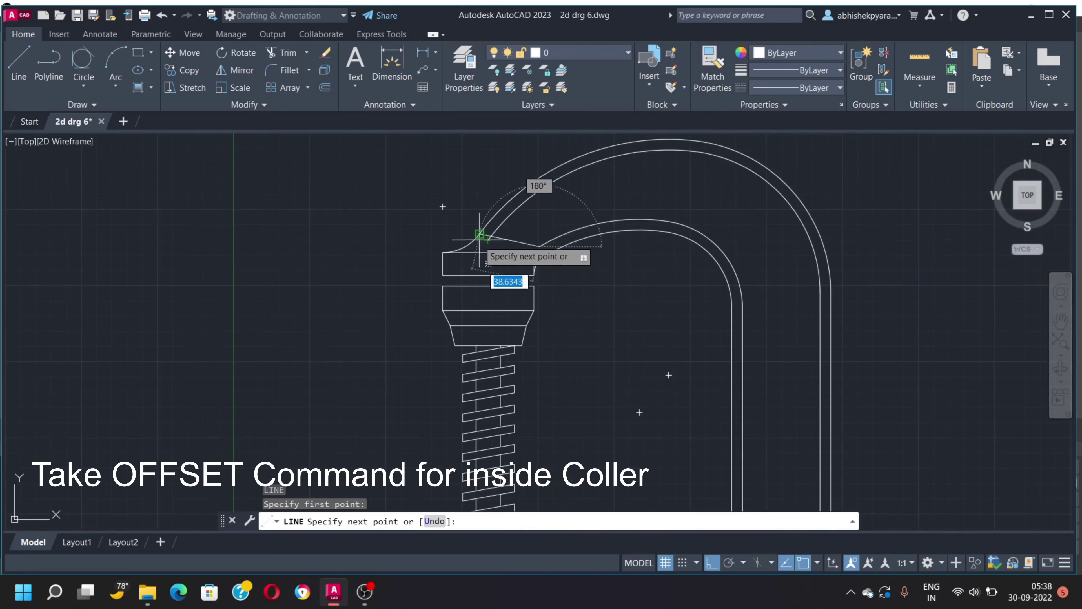
scroll(472, 242, up, 4)
click(485, 246)
key(Escape)
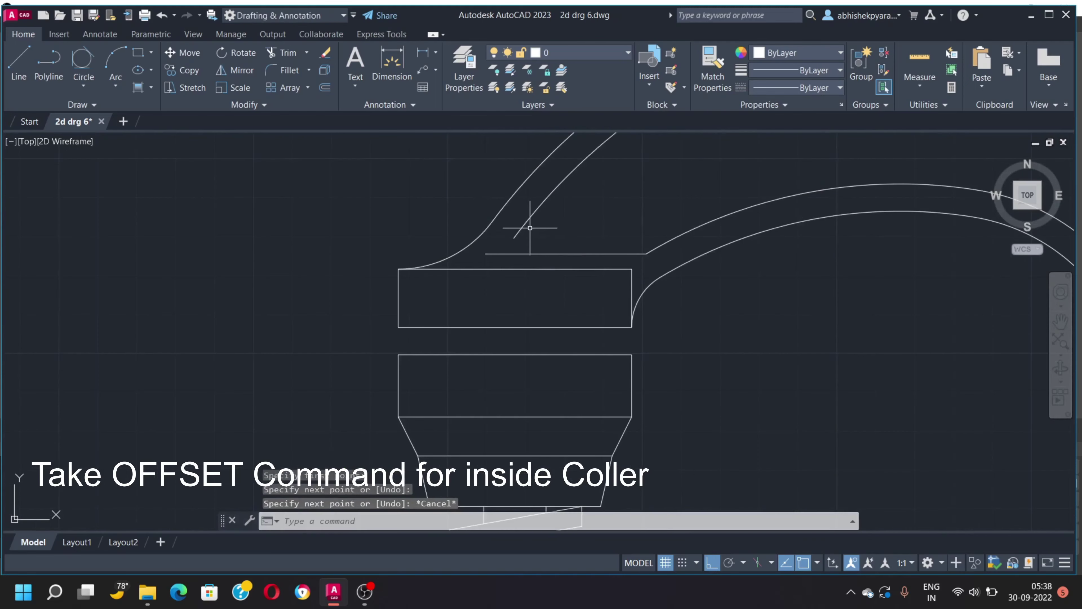
text(o)
Round both ends of the new line into the adjacent curves with radius-5 fillets
key(Return)
click(507, 253)
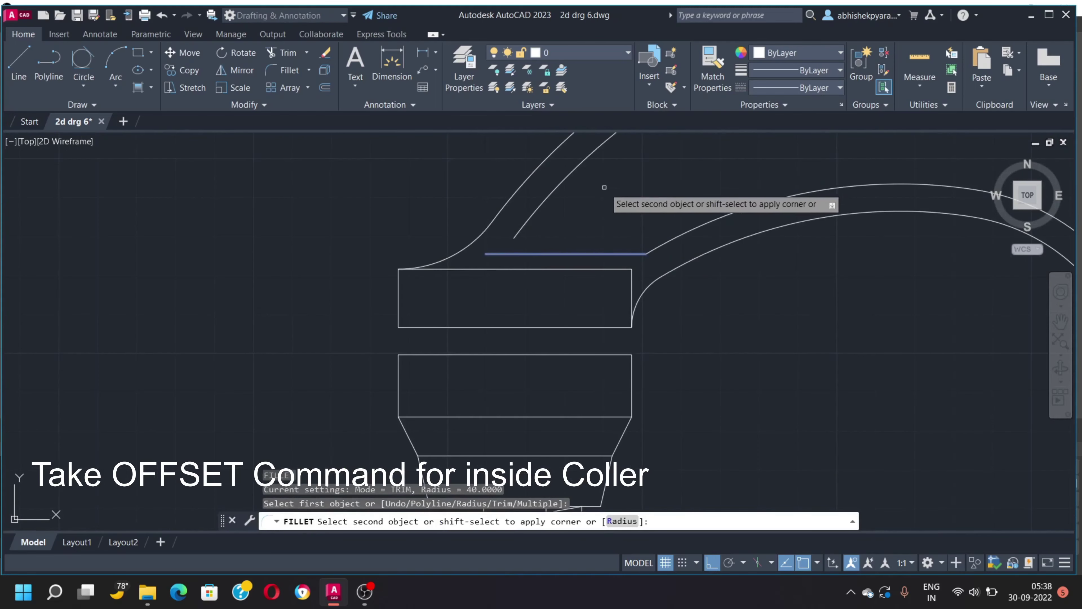
text(r)
key(Return)
text(5)
key(Return)
click(523, 228)
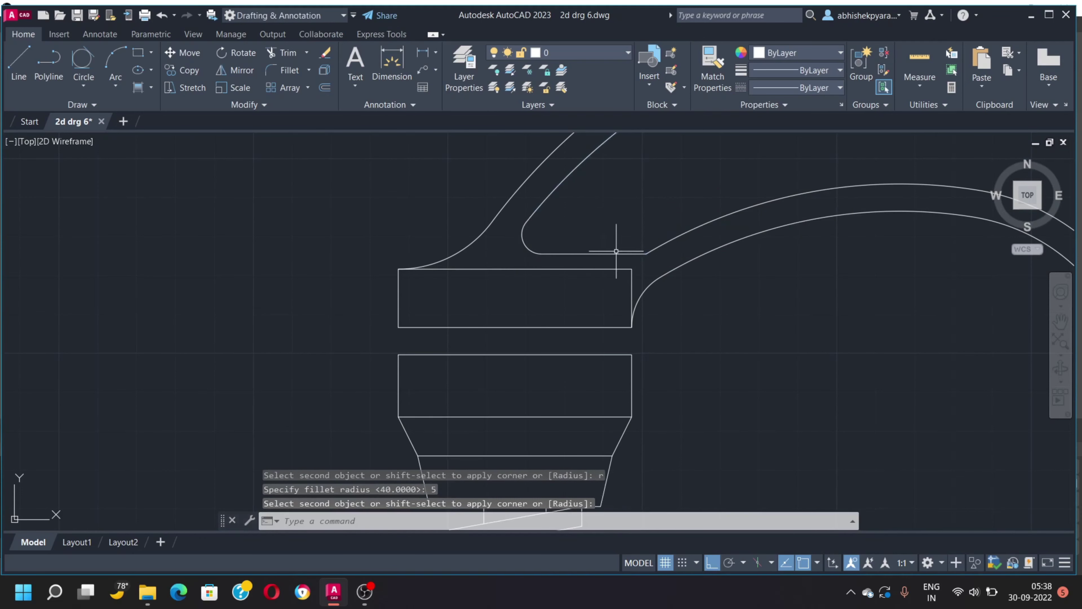
key(Return)
click(630, 253)
click(665, 246)
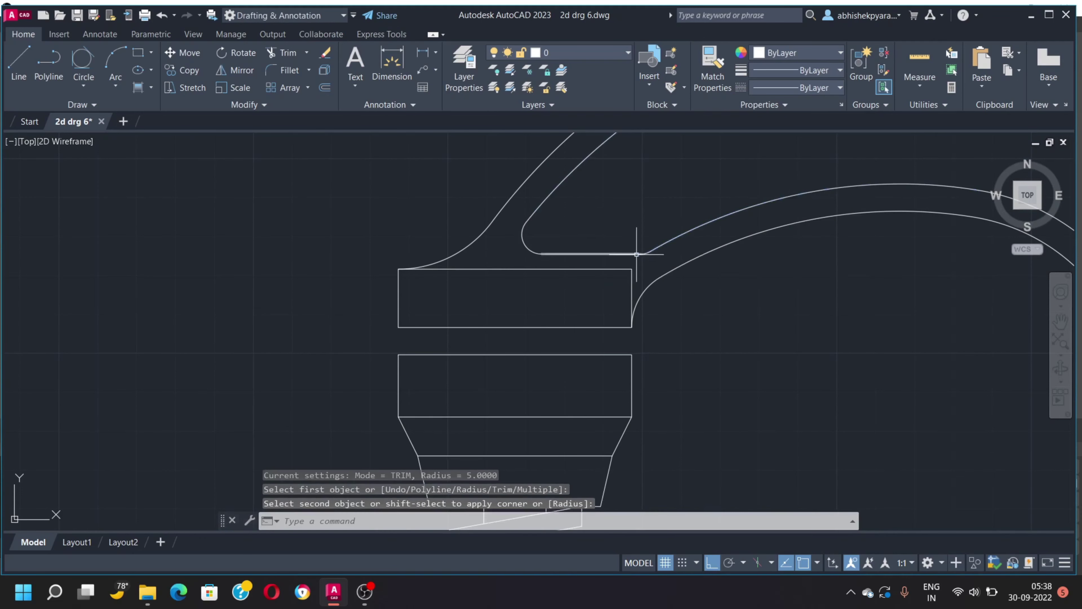
scroll(635, 242, down, 5)
middle_drag(668, 369, 642, 228)
Draw a radius-17 circle tangent to the upper and lower collar lines
text(c)
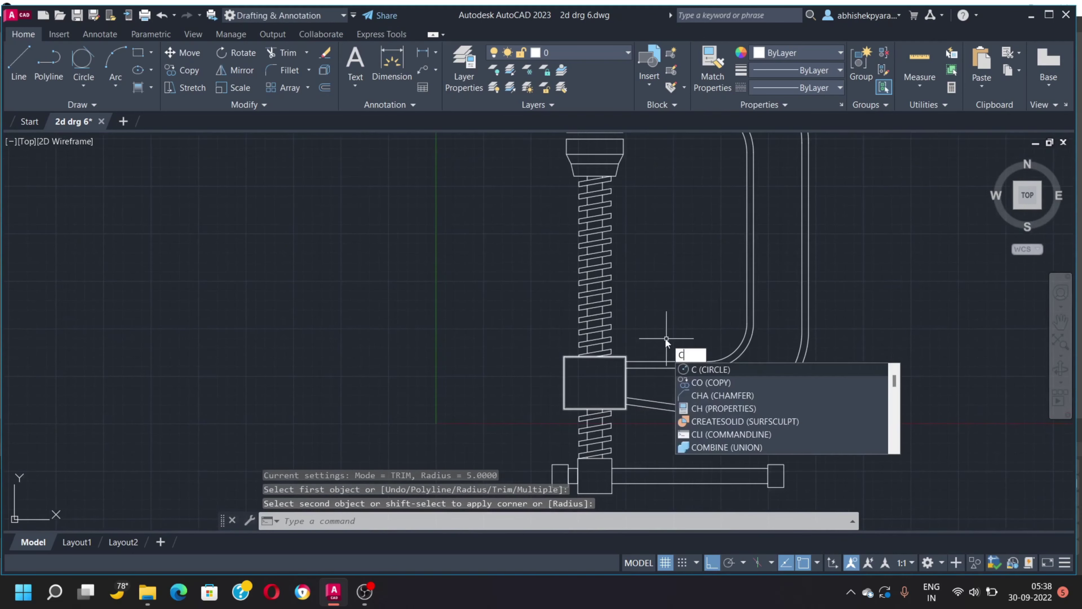
key(Return)
text(ttr)
key(Return)
click(645, 364)
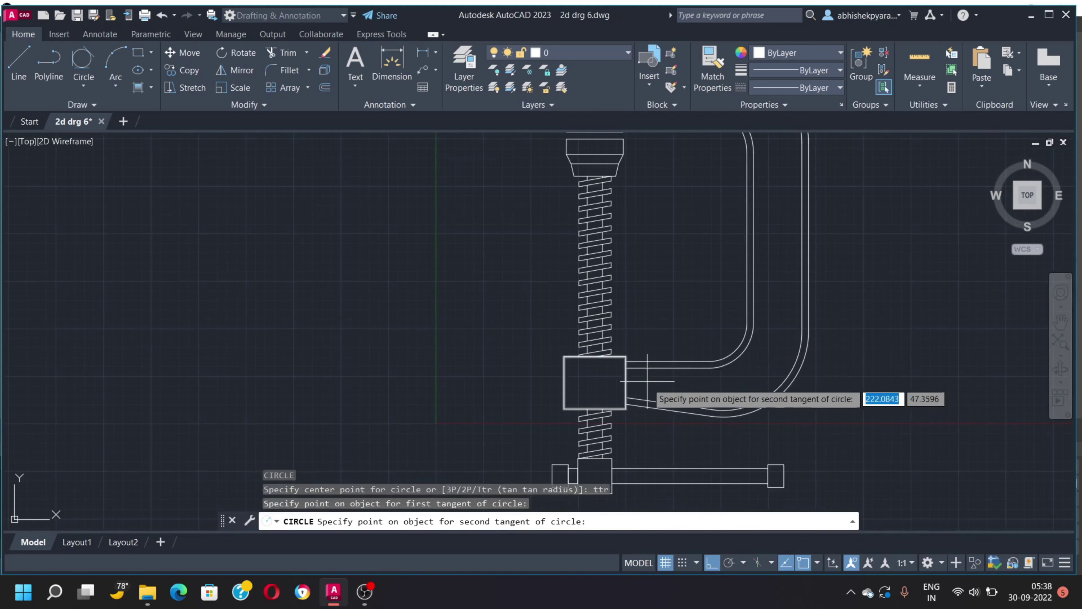
click(646, 402)
key(Return)
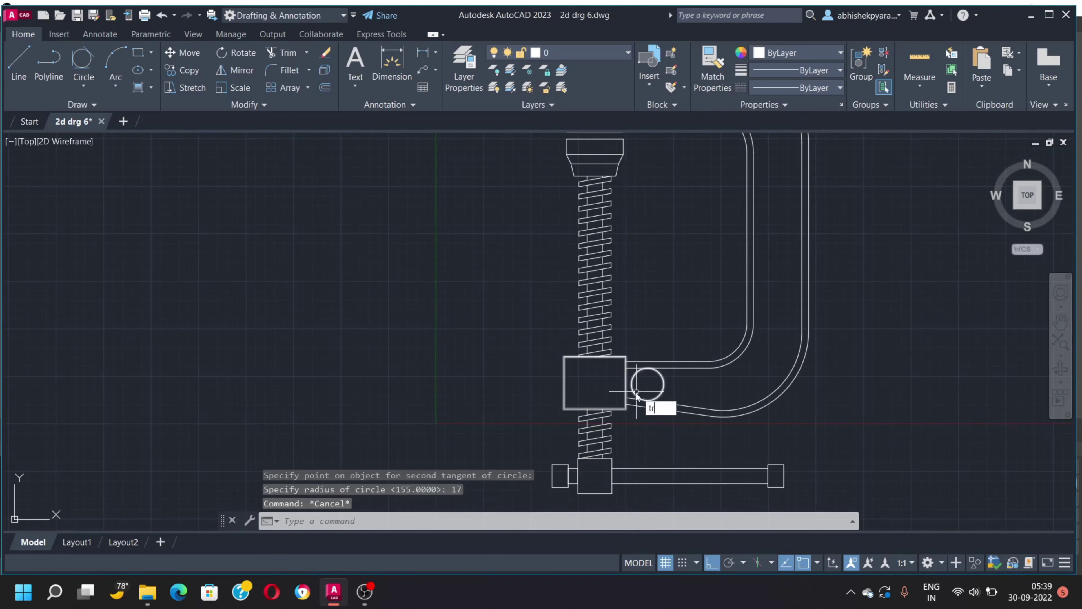
Trim away the circle's outer half to leave a U-shaped end
text(tr)
key(Return)
scroll(635, 371, up, 3)
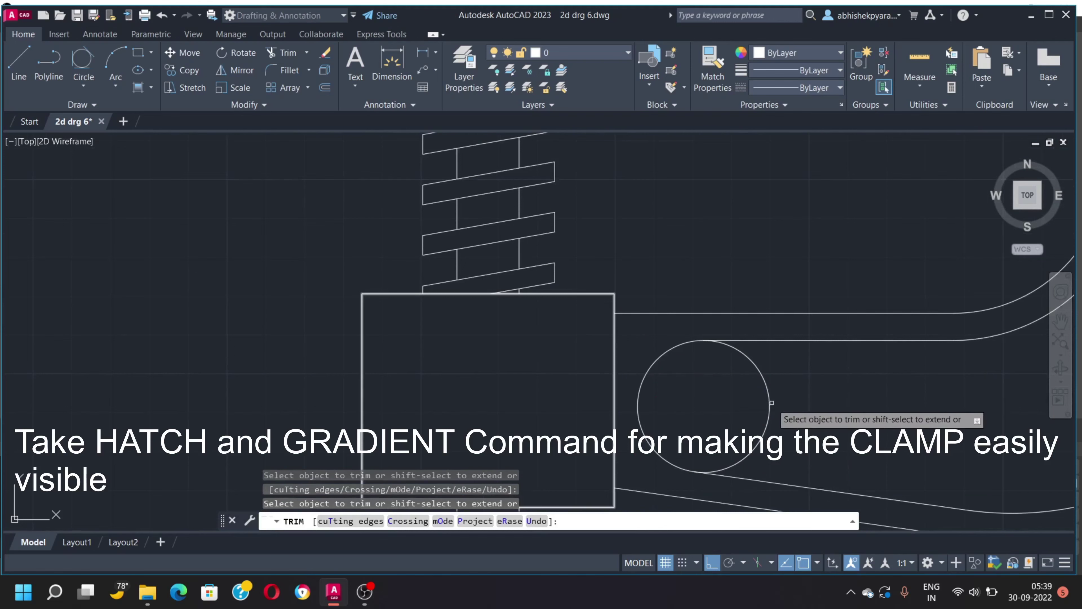
click(768, 394)
scroll(732, 405, down, 3)
scroll(720, 401, up, 2)
key(Escape)
scroll(696, 355, up, 2)
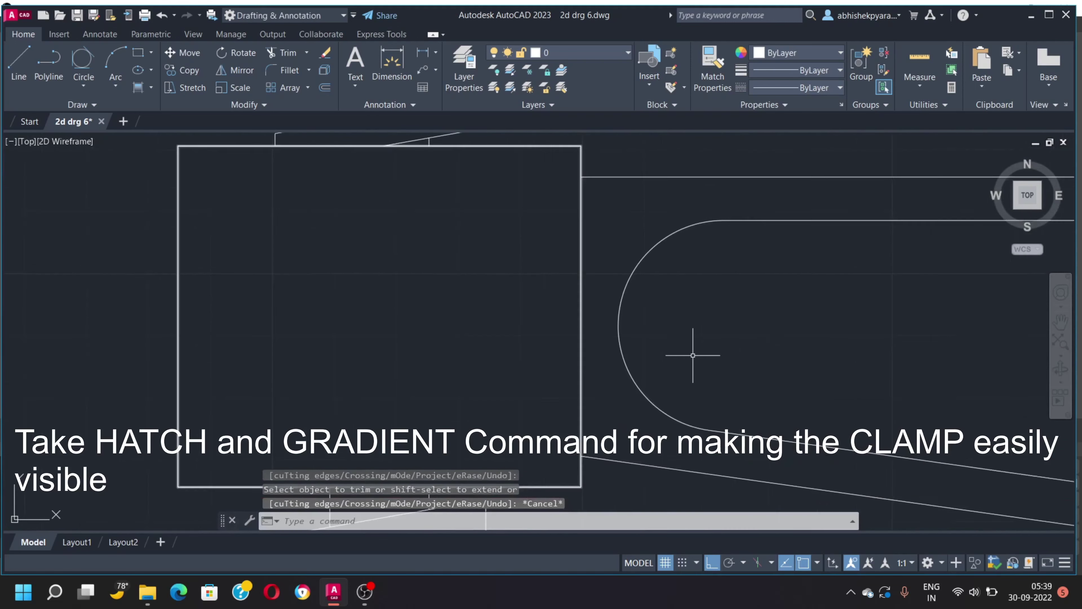
scroll(683, 357, down, 6)
scroll(647, 291, up, 3)
scroll(654, 266, down, 3)
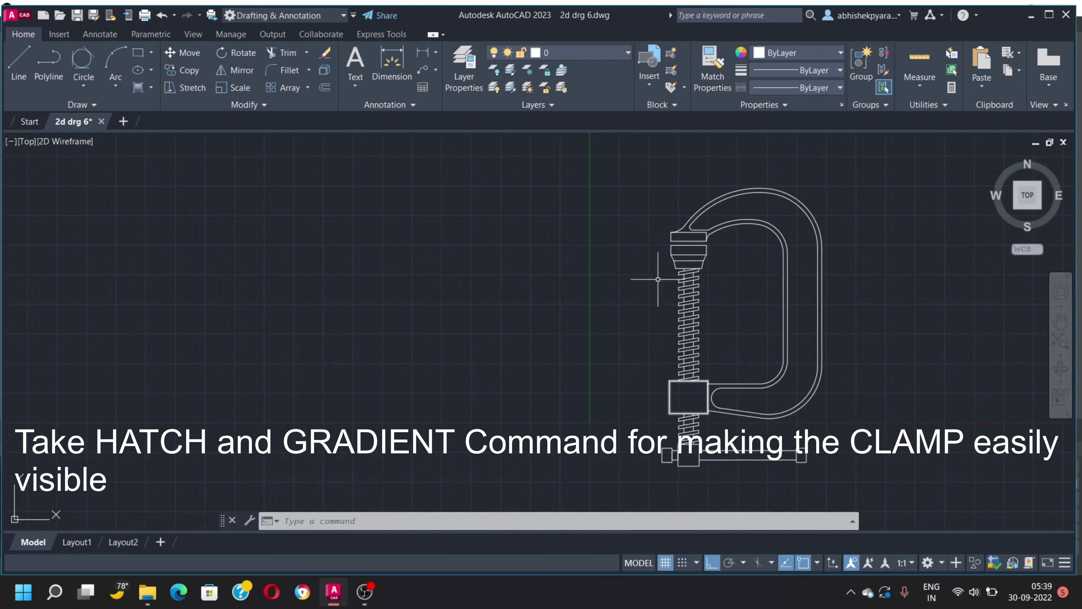
scroll(749, 284, up, 2)
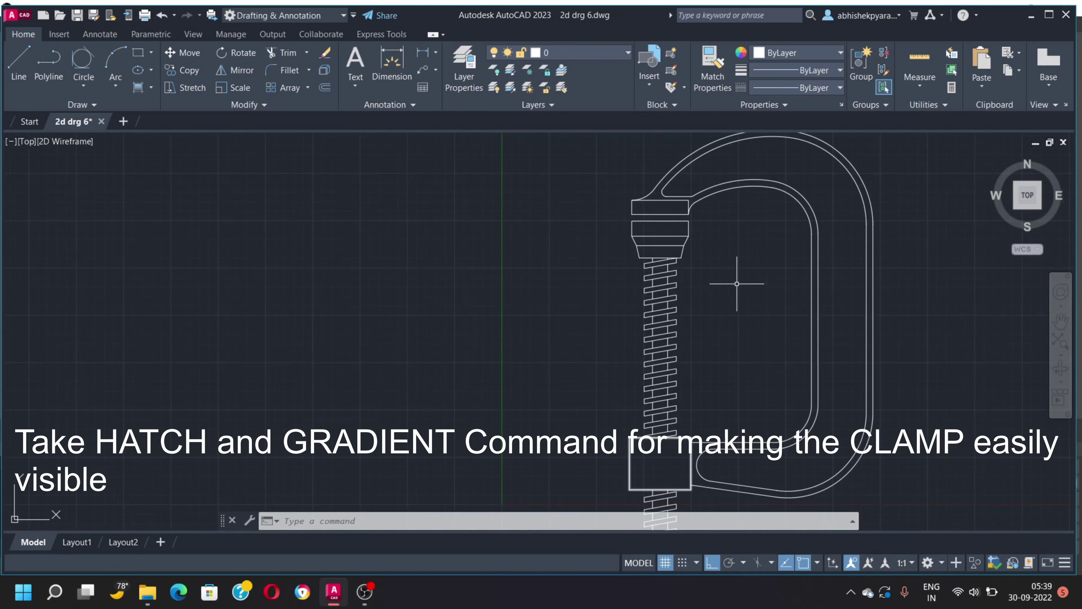
click(151, 88)
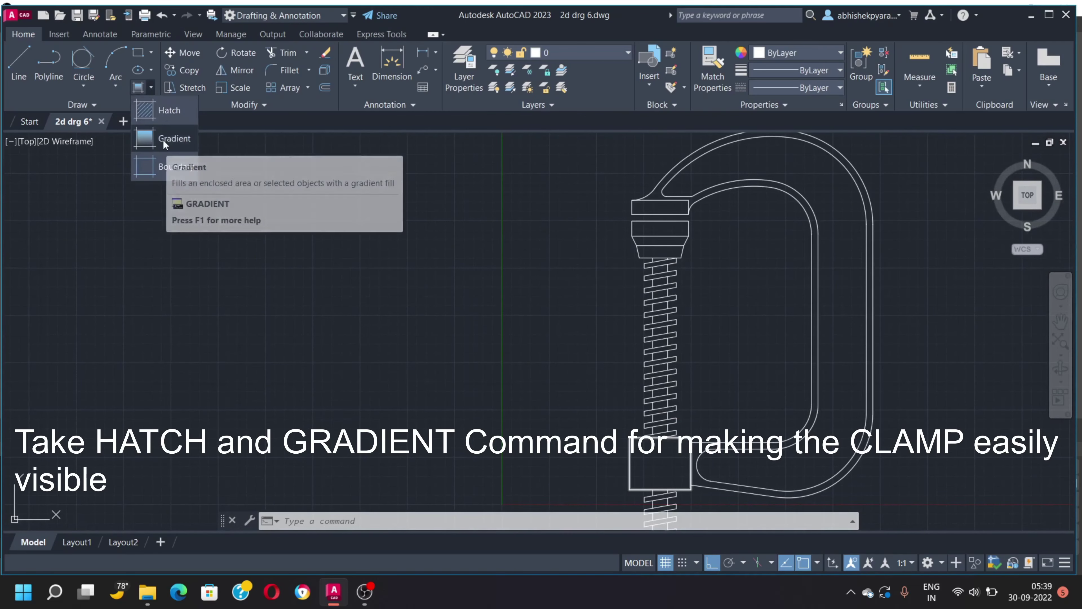
Fill the clamp frame body with the GOST_WOOD hatch pattern
click(166, 140)
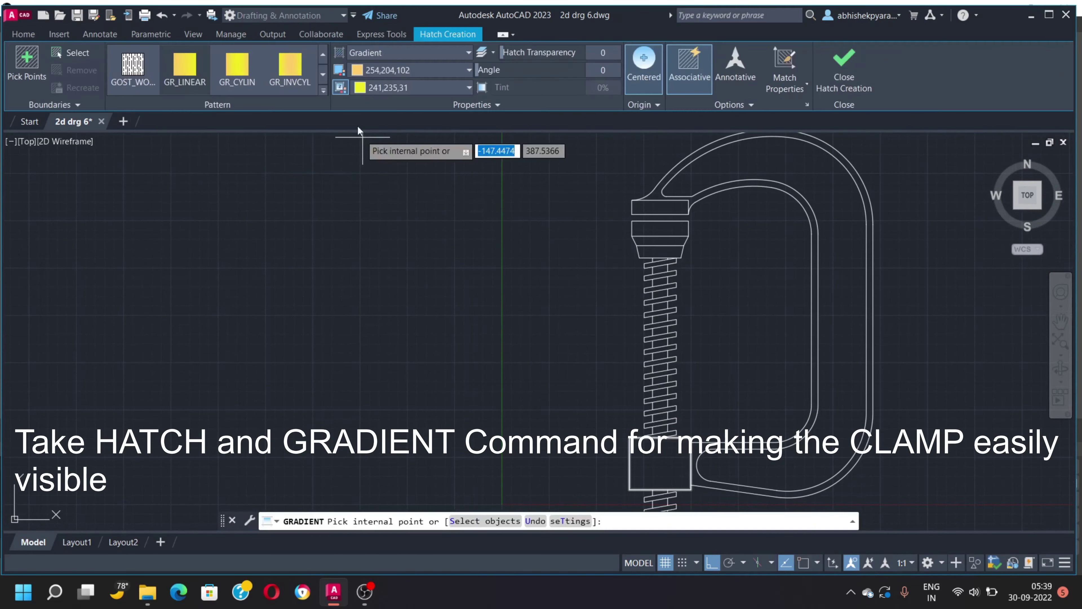
click(143, 73)
click(718, 168)
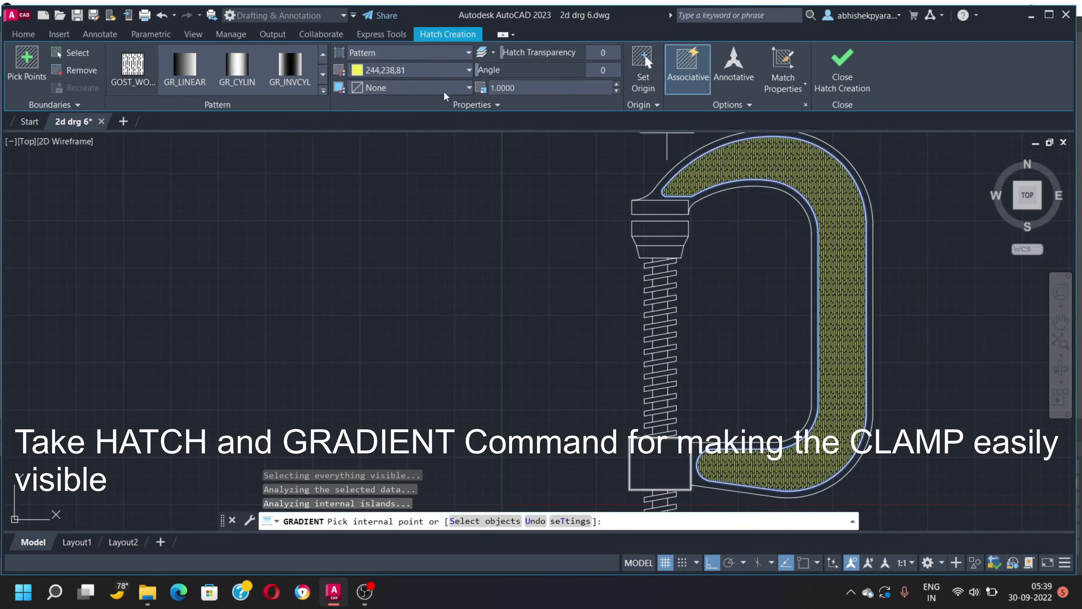
click(162, 91)
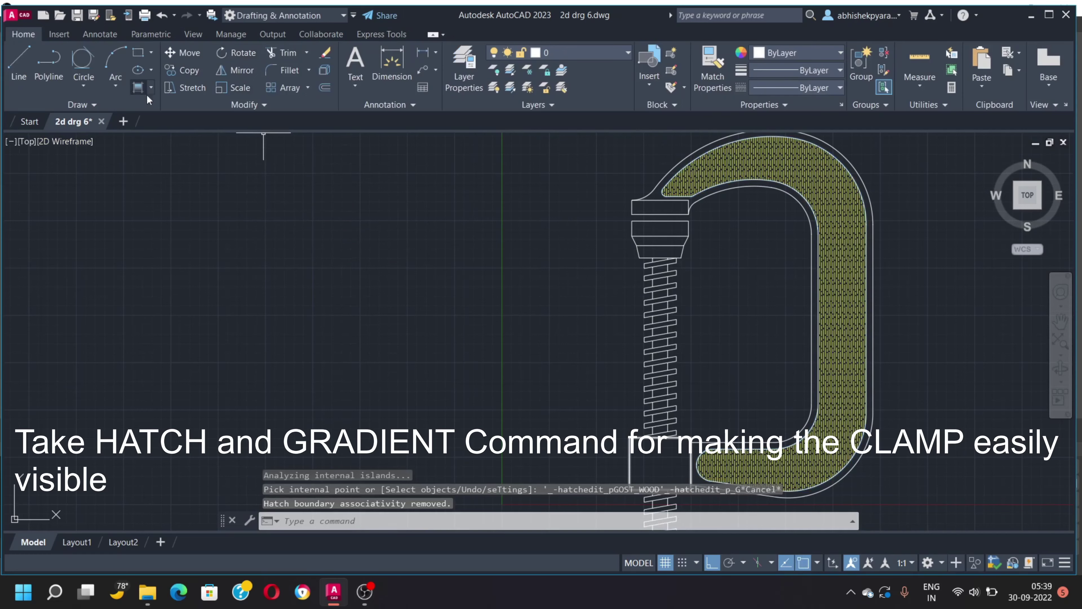
Fill the outer collar band with a gradient using orange as Gradient Color 1
click(144, 91)
scroll(662, 204, up, 2)
click(652, 182)
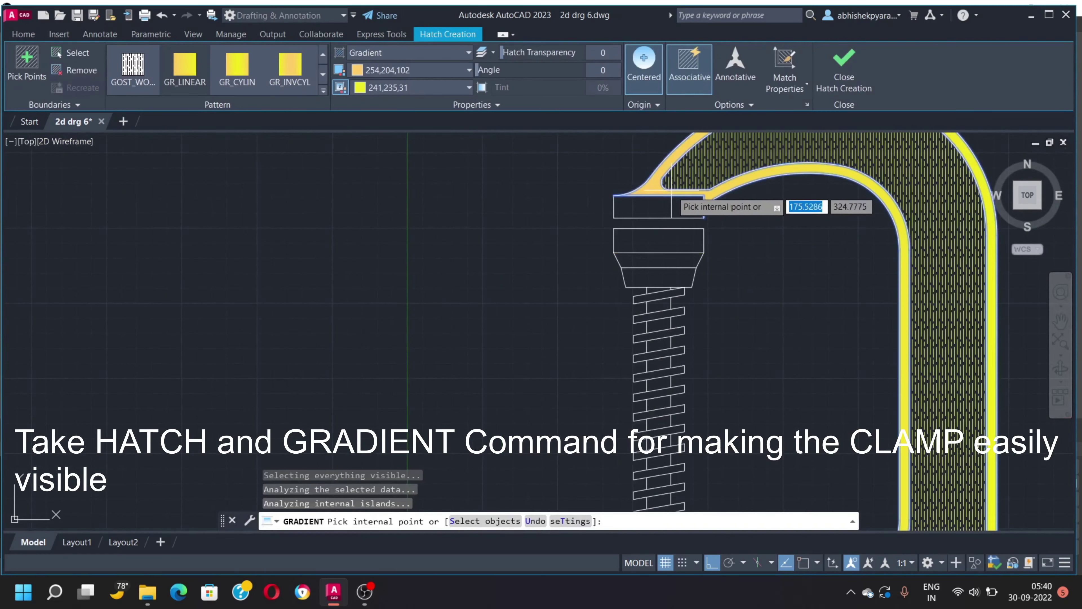
middle_drag(647, 326, 660, 242)
click(422, 71)
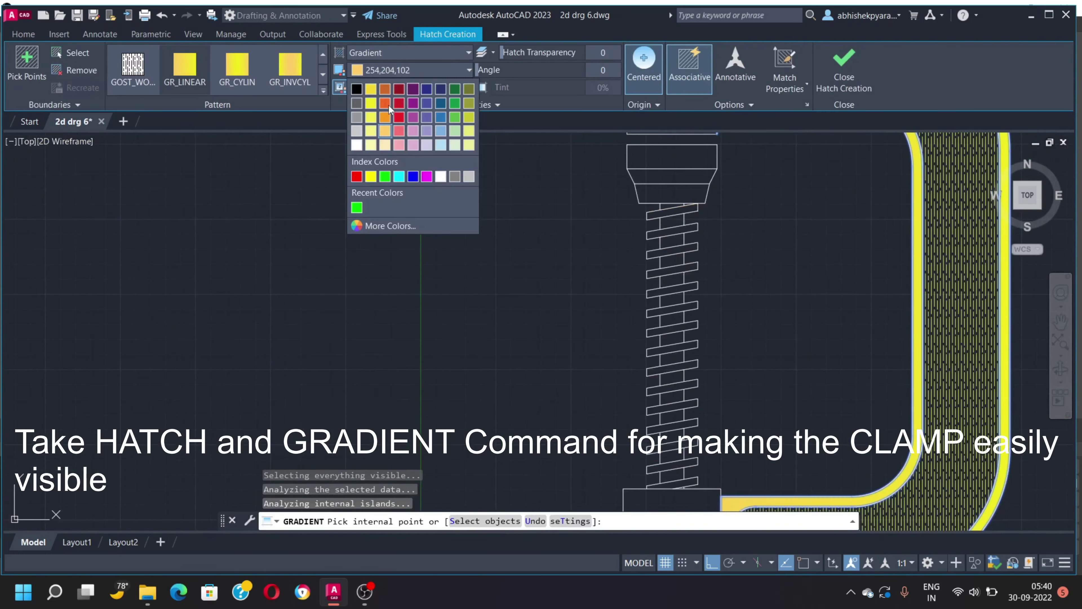
click(389, 109)
scroll(623, 206, down, 3)
scroll(635, 222, up, 1)
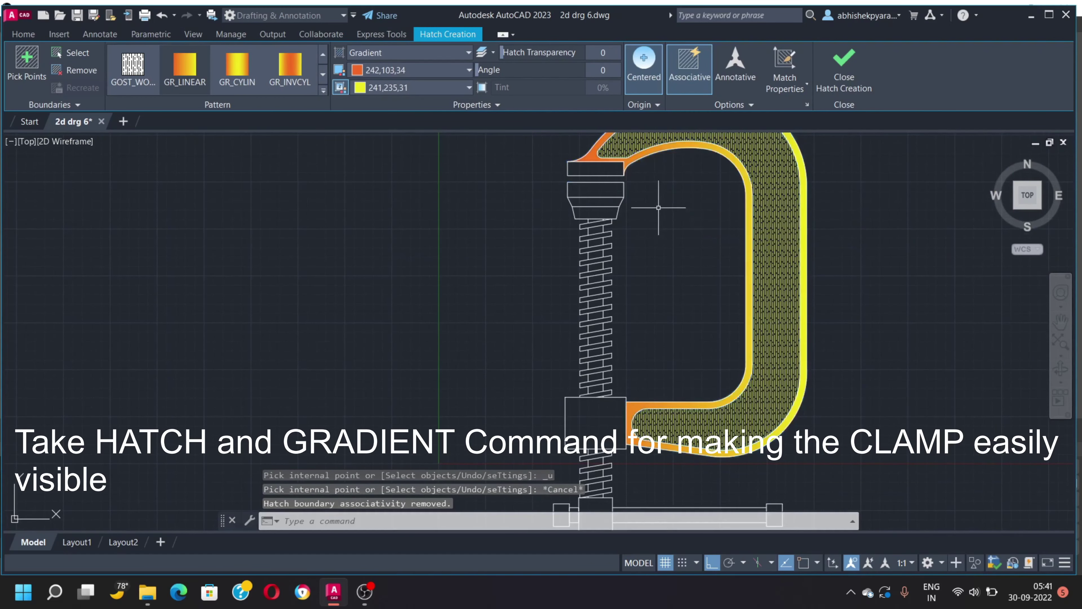
key(Escape)
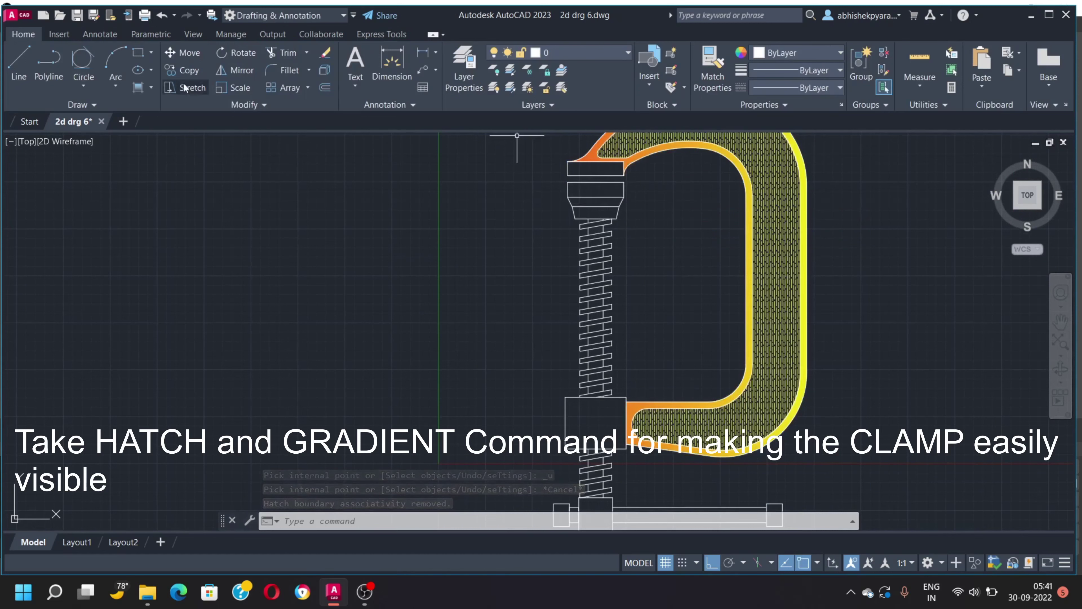
Apply a gradient fill to the screw shaft and head regions
click(151, 52)
click(164, 138)
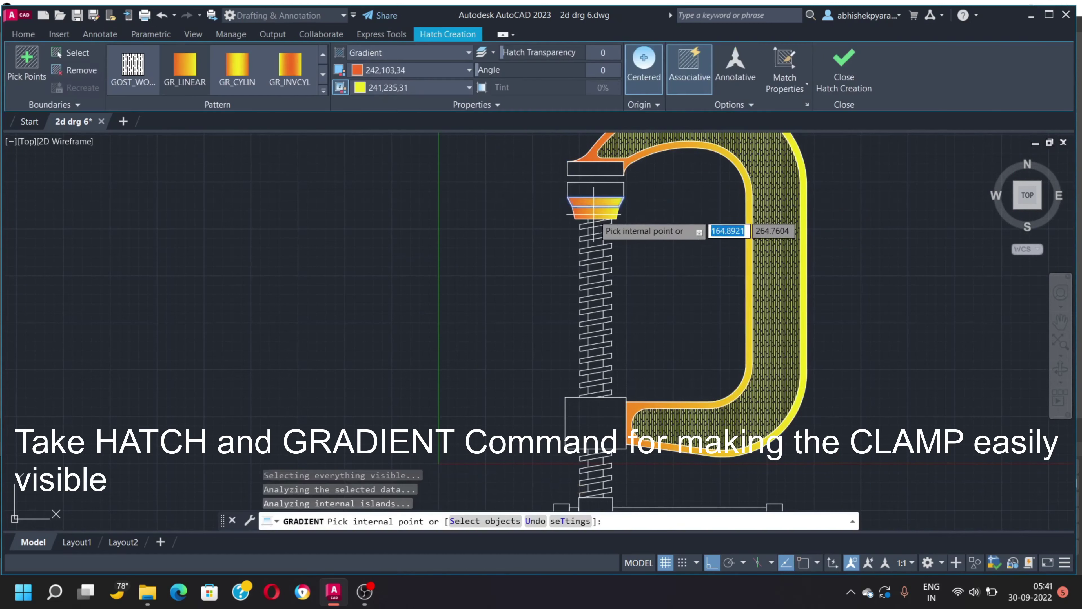
middle_drag(594, 499, 652, 337)
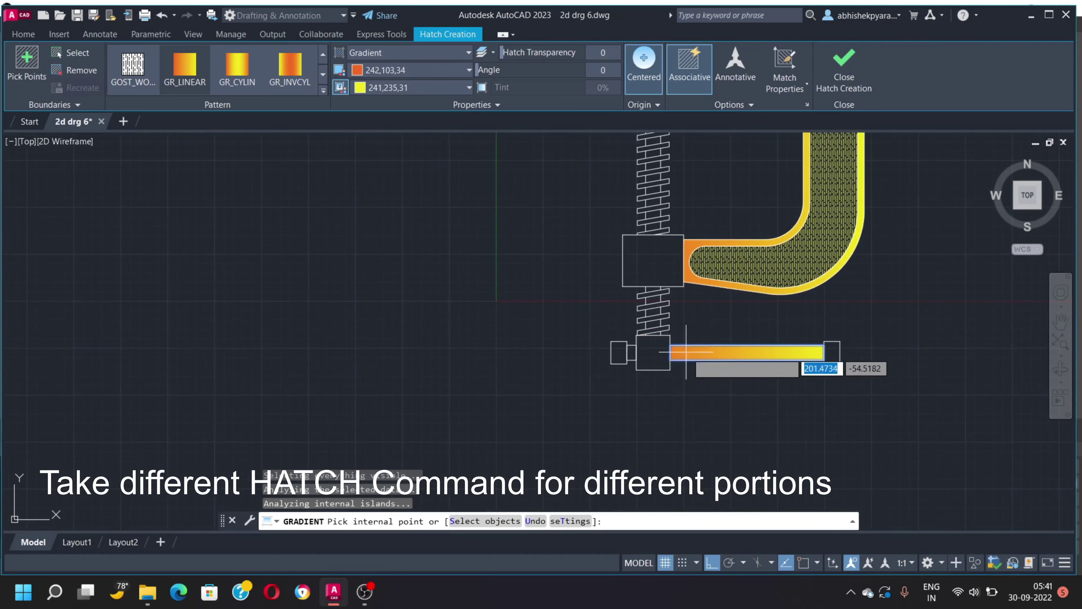
scroll(628, 352, up, 2)
scroll(616, 362, up, 2)
scroll(640, 290, up, 2)
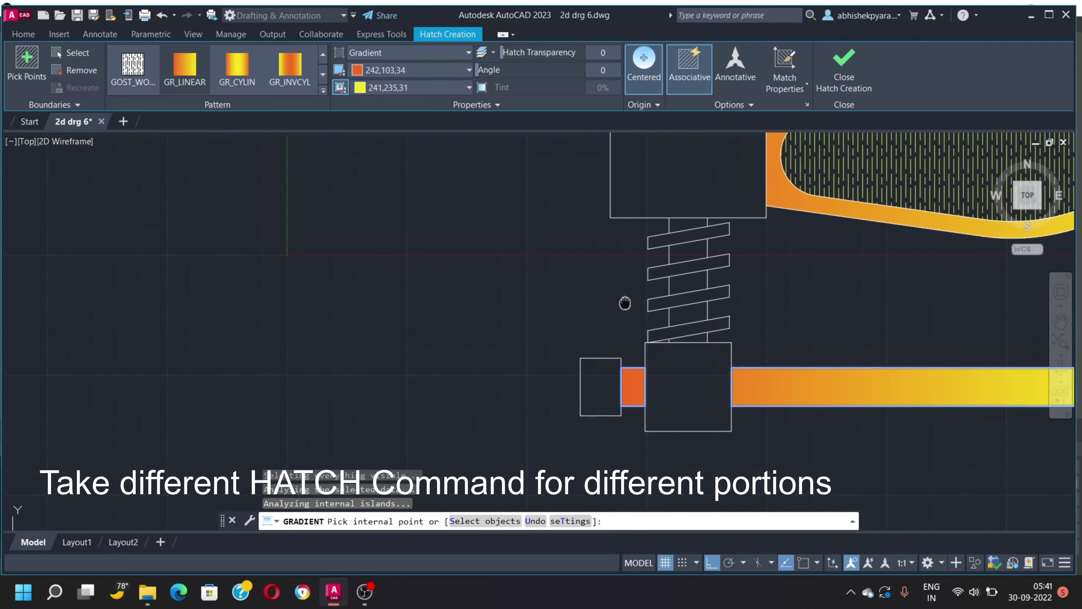
scroll(623, 302, up, 2)
click(710, 346)
scroll(707, 298, down, 2)
scroll(700, 179, down, 2)
click(639, 200)
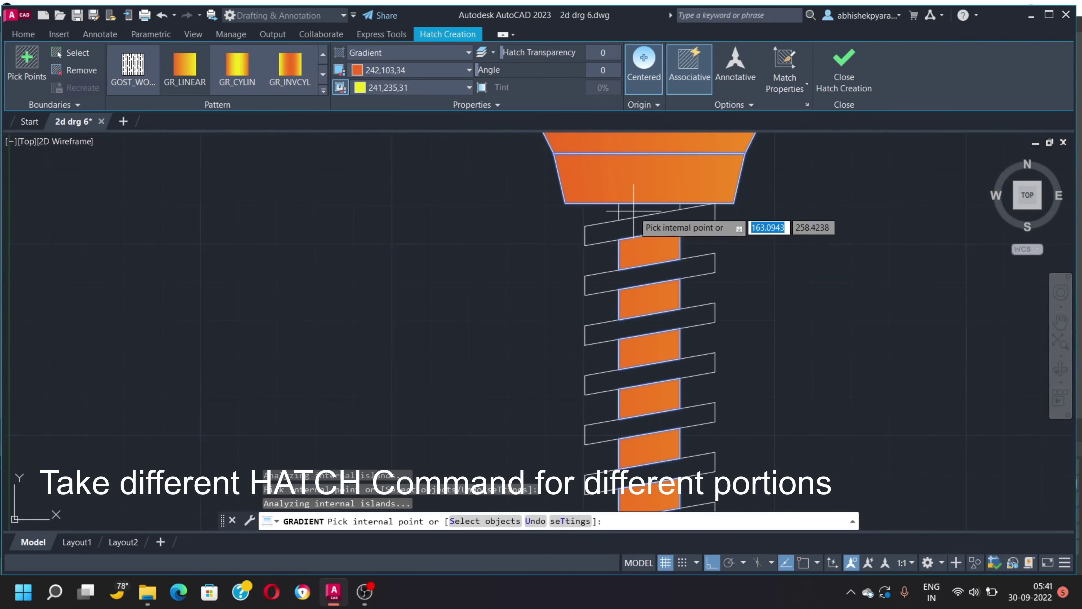
click(468, 69)
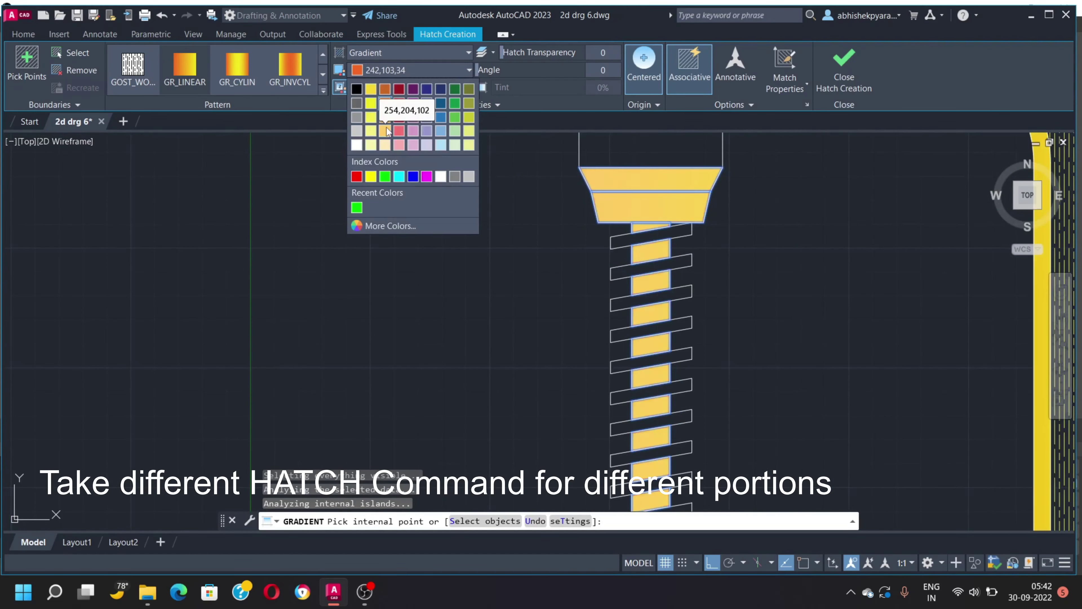
key(Escape)
key(Escape)
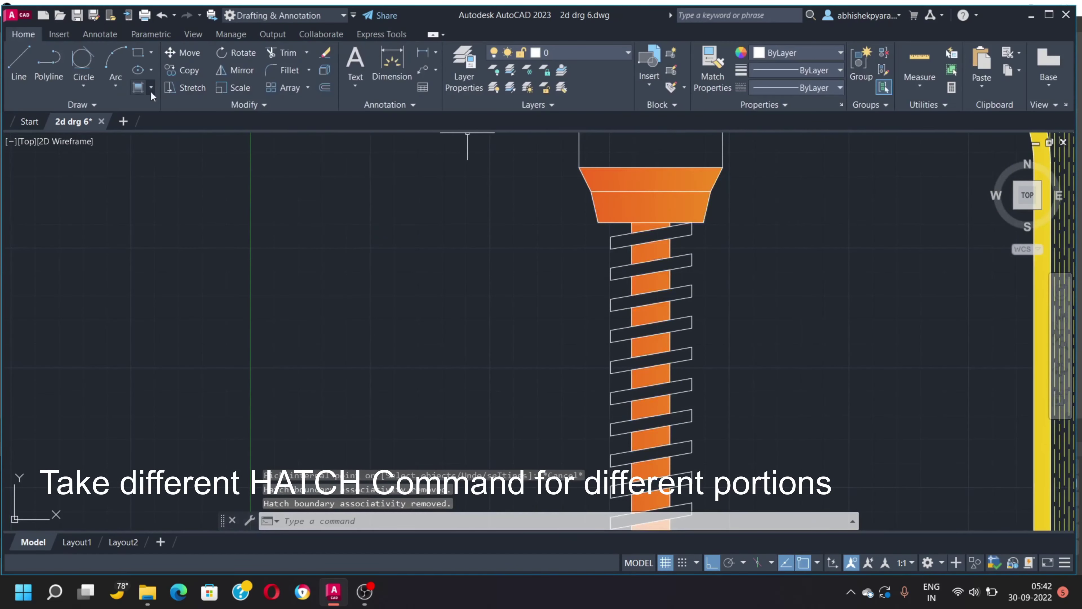
Fill the thread teeth with a gradient whose Color 1 is lighter orange 248,153,30
click(164, 139)
click(415, 71)
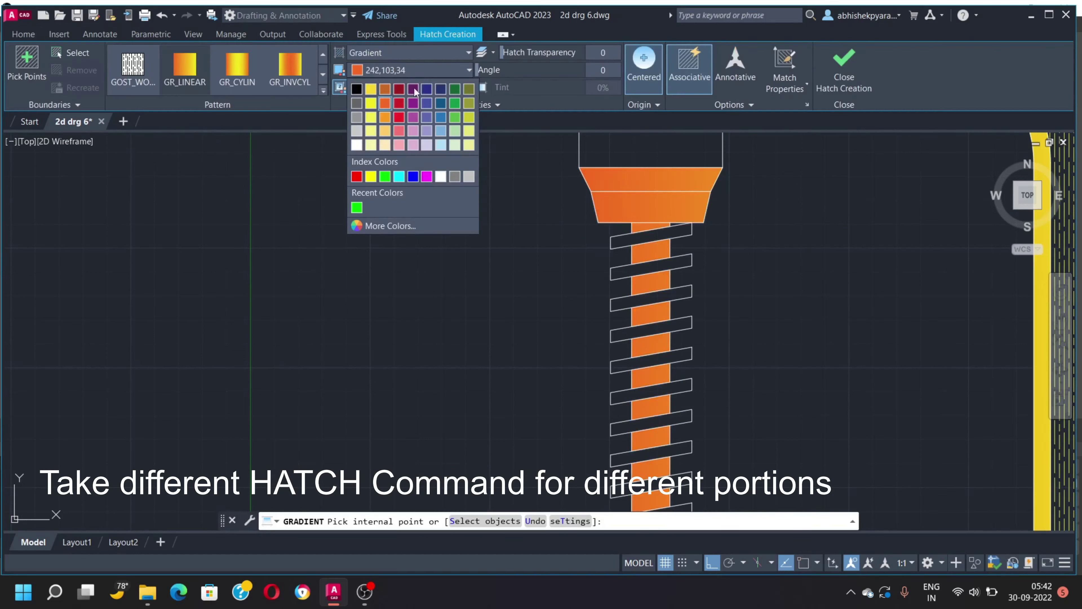
click(385, 119)
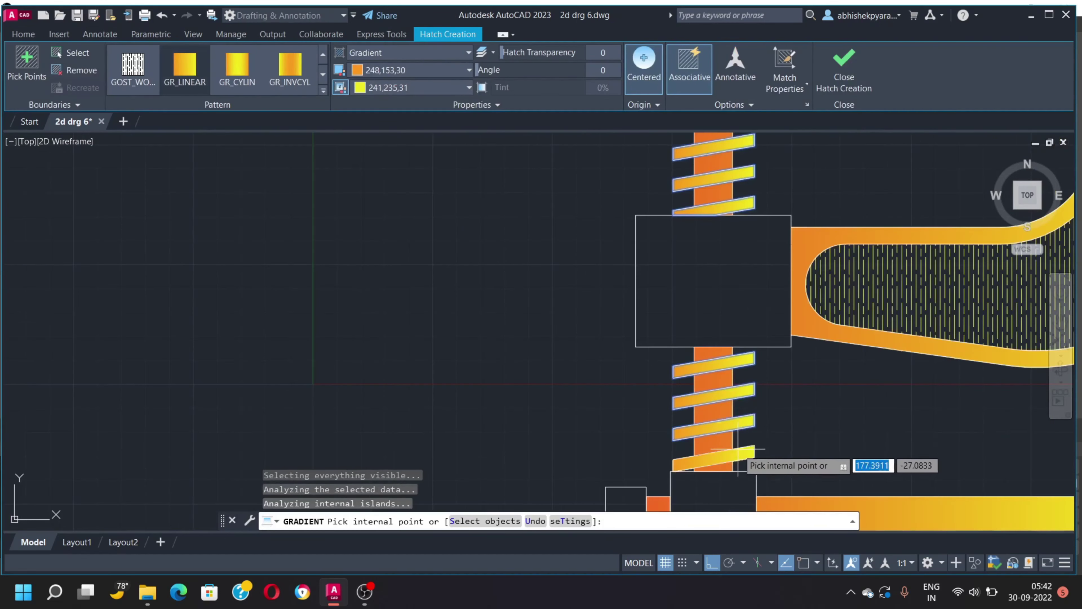
scroll(739, 456, down, 2)
scroll(736, 443, down, 2)
scroll(724, 375, up, 2)
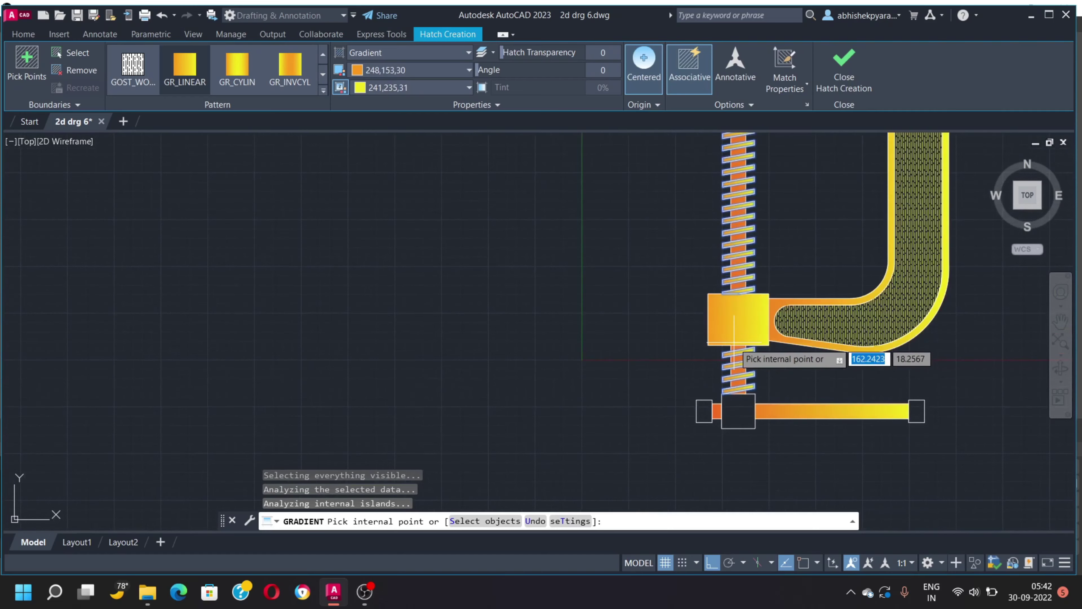
key(Return)
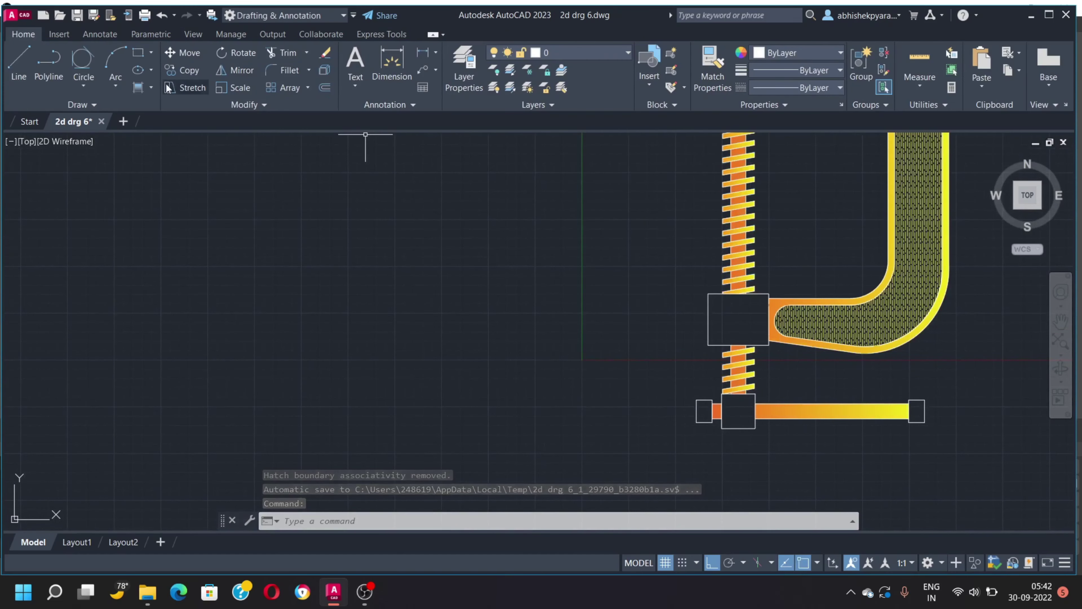
click(150, 87)
Set up a pattern hatch, trying ANSI37 and then choosing ANSI38
click(160, 107)
click(323, 91)
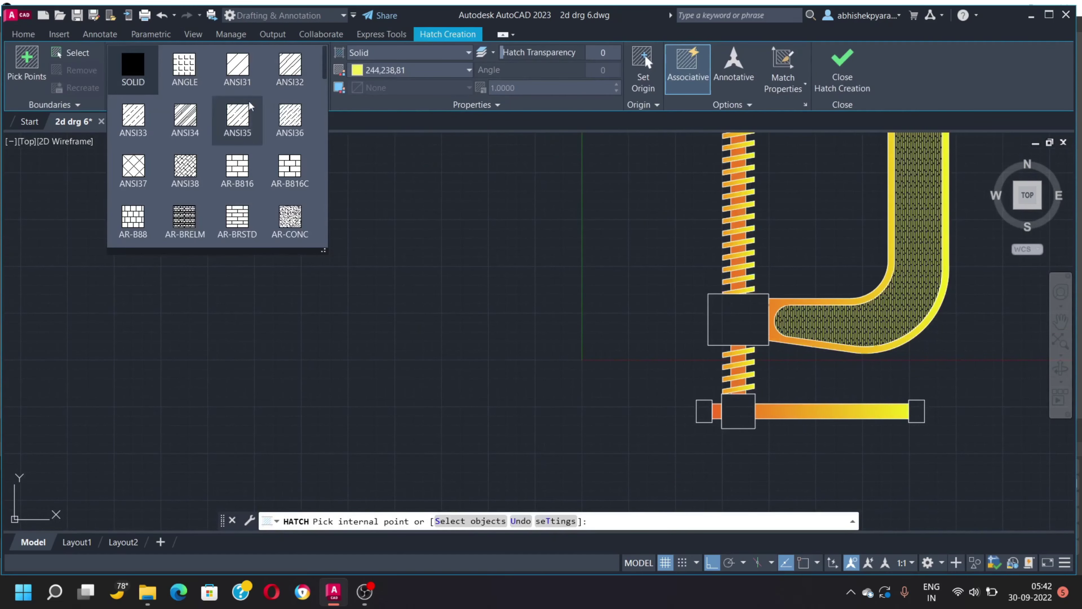
click(133, 169)
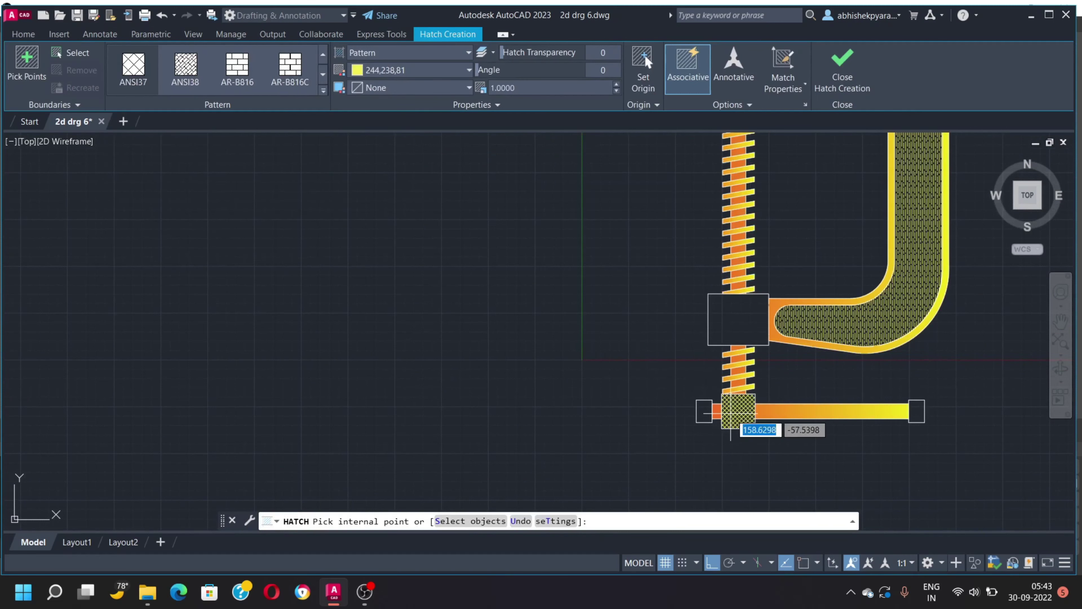
middle_drag(734, 256, 736, 486)
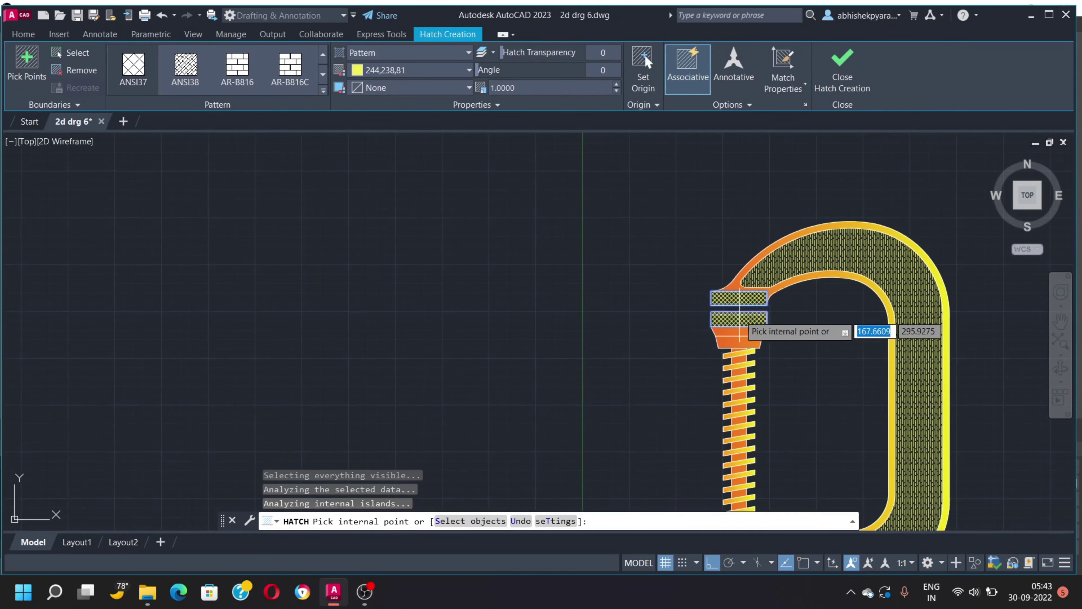
middle_drag(739, 331, 595, 123)
click(322, 90)
click(186, 68)
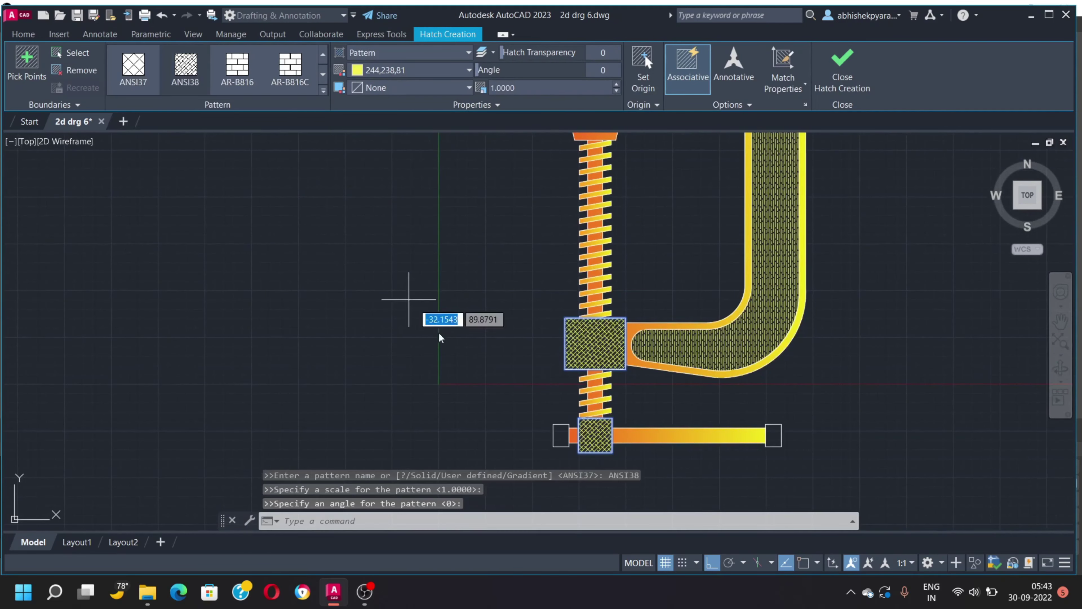
key(Escape)
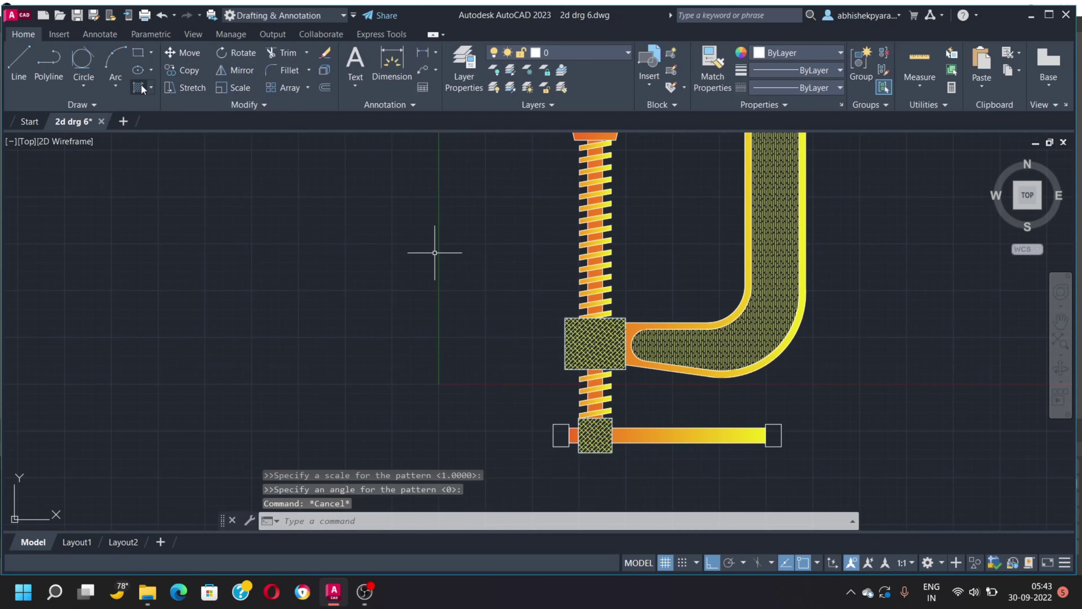
Hatch the small square at the bar's left end with the crosshatch pattern
click(140, 88)
click(561, 434)
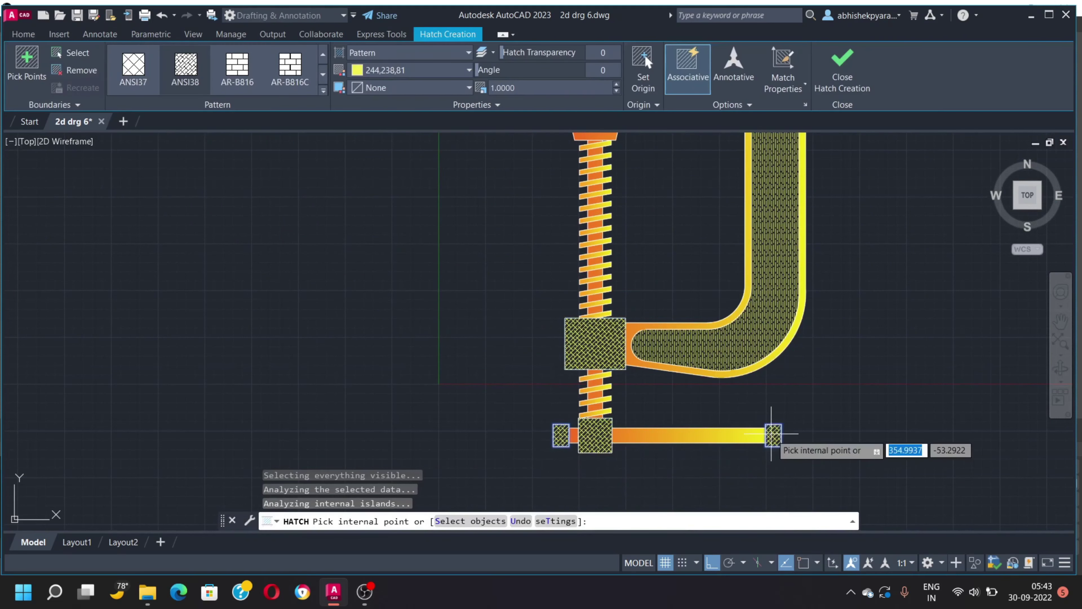
scroll(771, 434, down, 5)
scroll(623, 339, up, 3)
Add radius dimensions R30 on the jaw fillet and R155 on the frame arc
key(Escape)
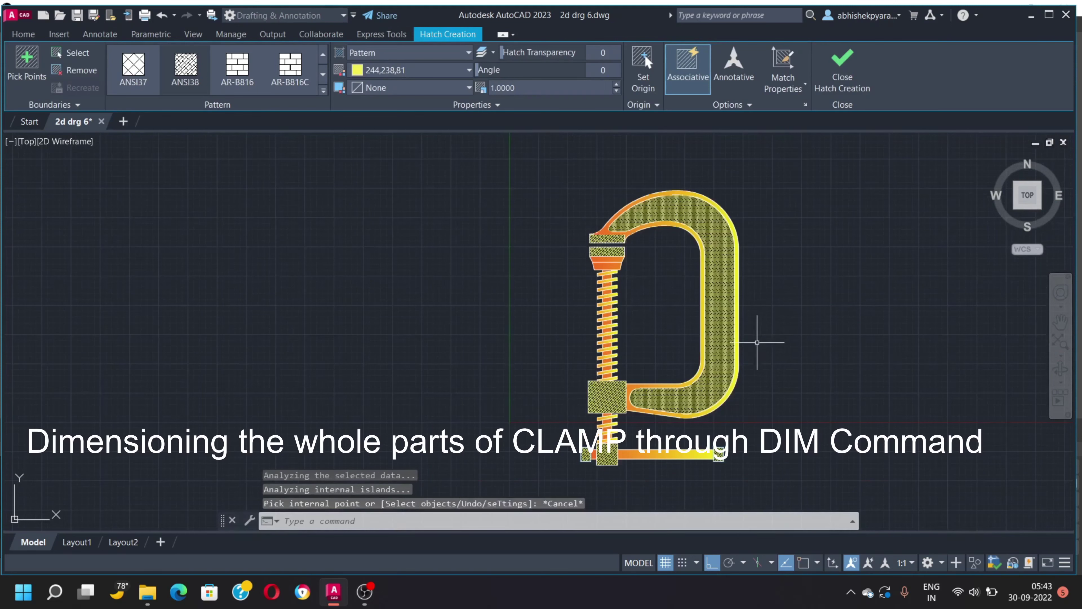
text(dimdra)
key(Return)
scroll(608, 235, up, 3)
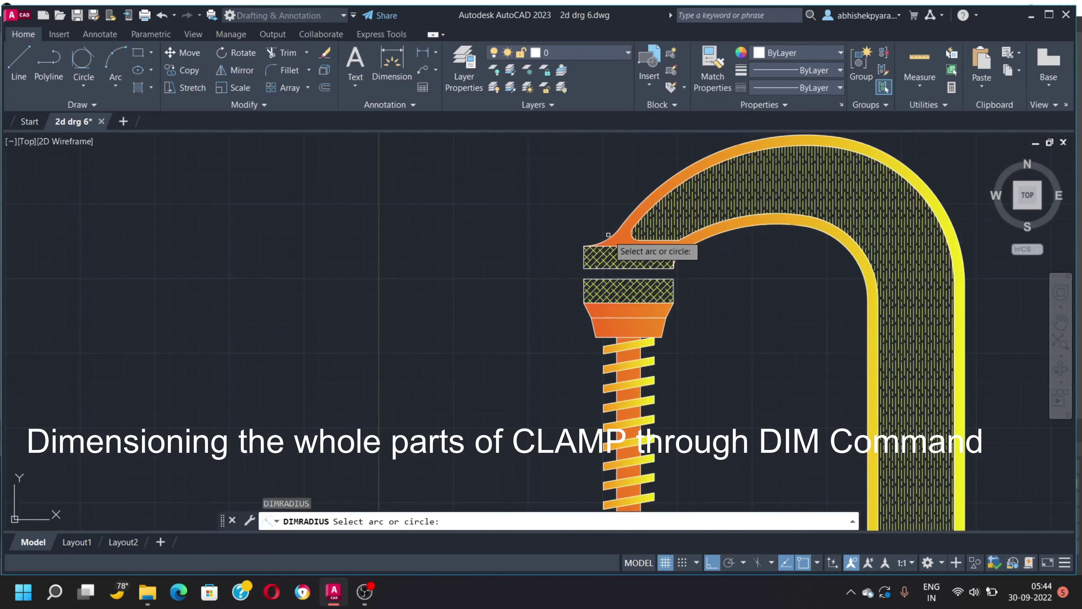
click(609, 235)
click(633, 188)
key(Return)
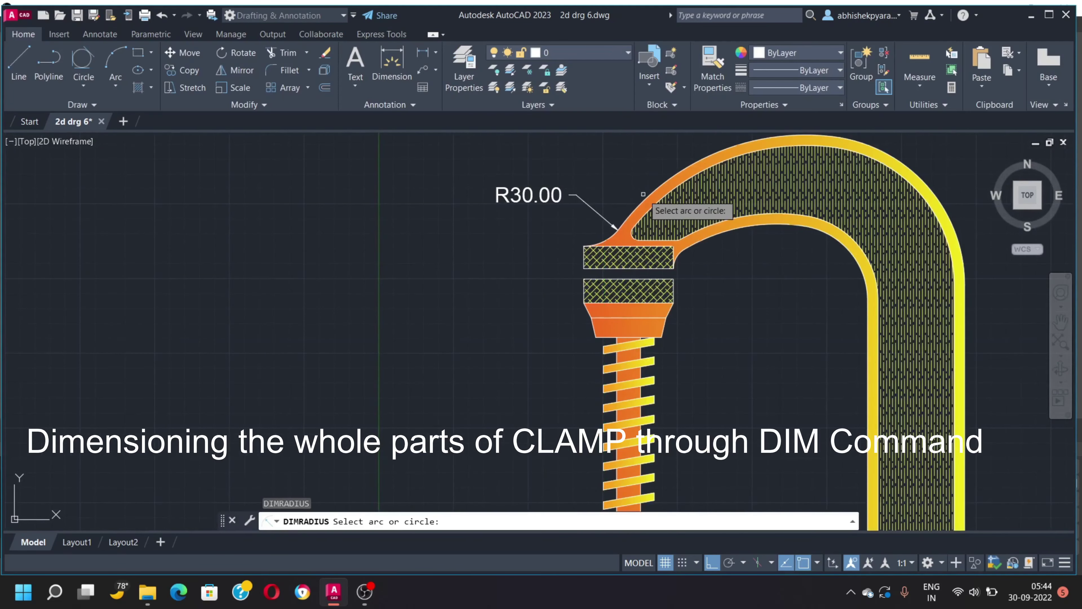
scroll(641, 194, down, 3)
scroll(641, 194, up, 3)
click(587, 250)
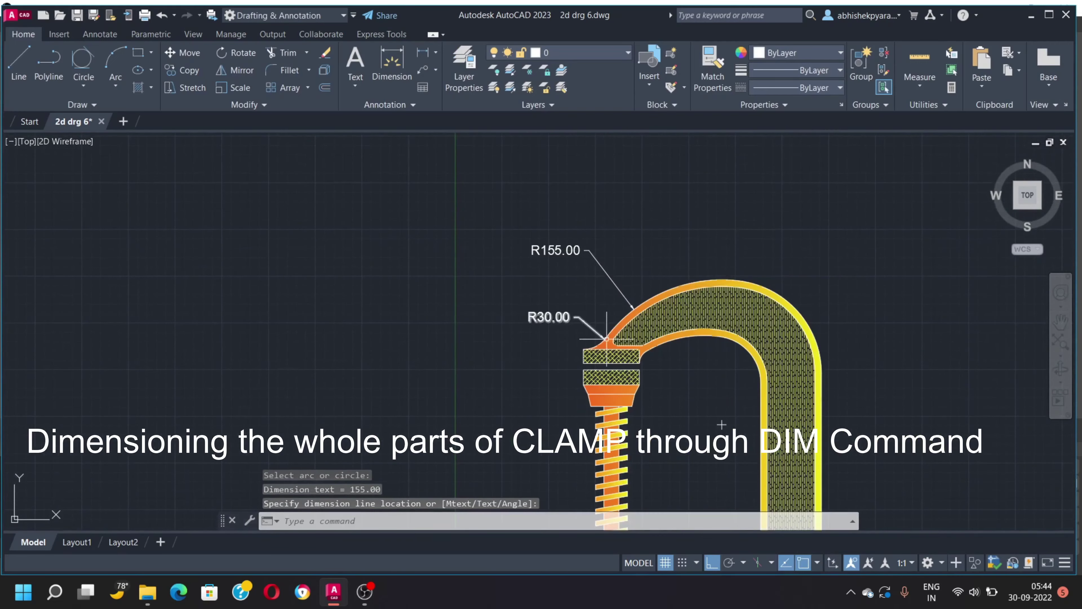
Dimension the small fillet as R5 and the inner fillet under the jaw as R15
key(Return)
click(613, 337)
click(580, 282)
scroll(624, 344, up, 2)
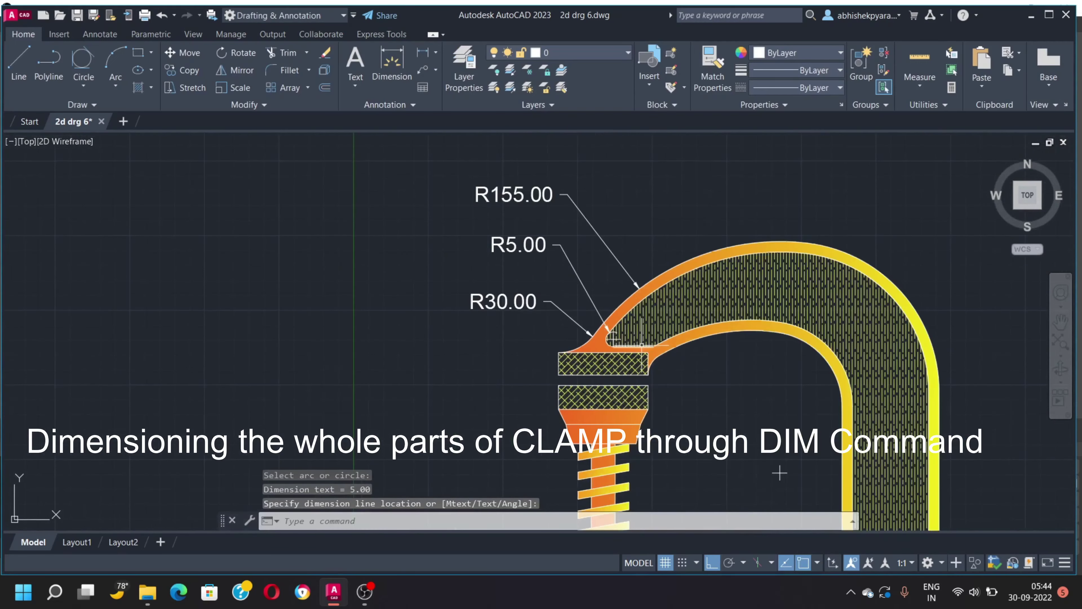
key(Return)
click(665, 358)
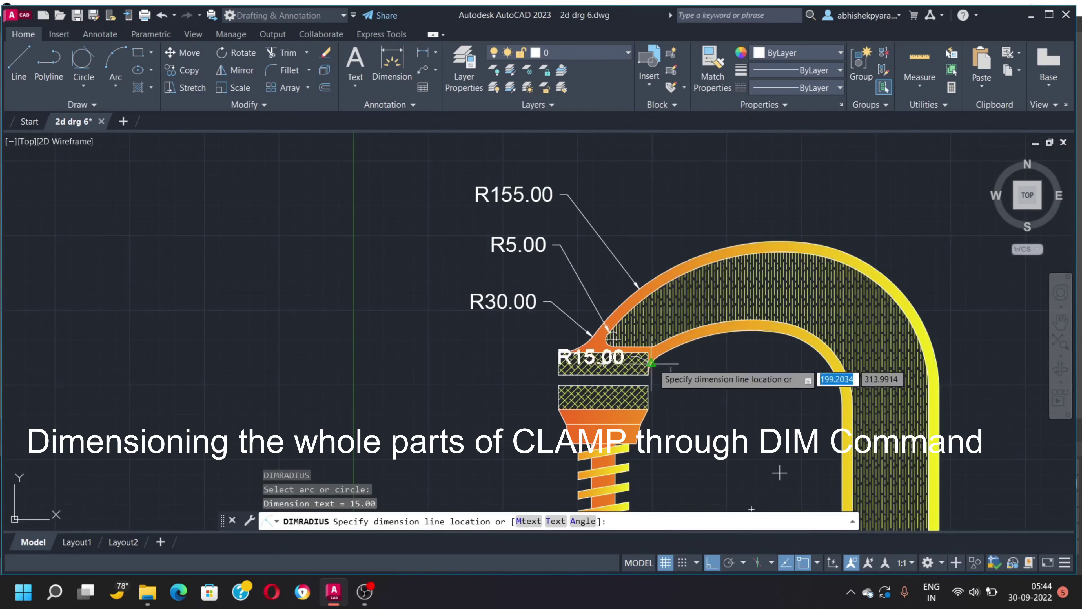
click(648, 398)
scroll(662, 365, down, 2)
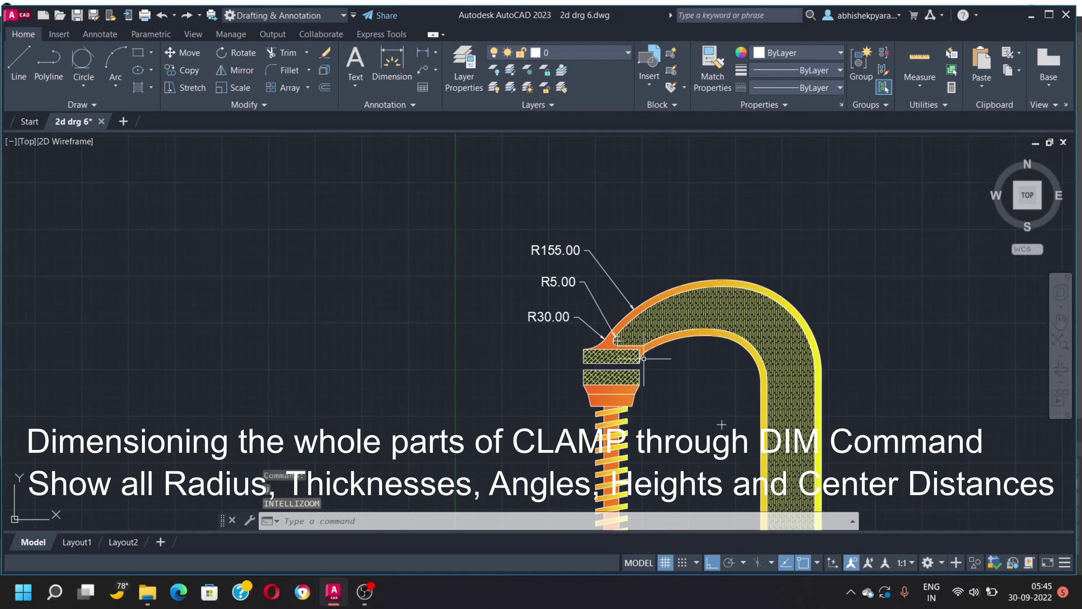
Add another R15 dimension to the right and R120 on the frame's inner arc
text(dra)
key(Return)
scroll(645, 350, up, 4)
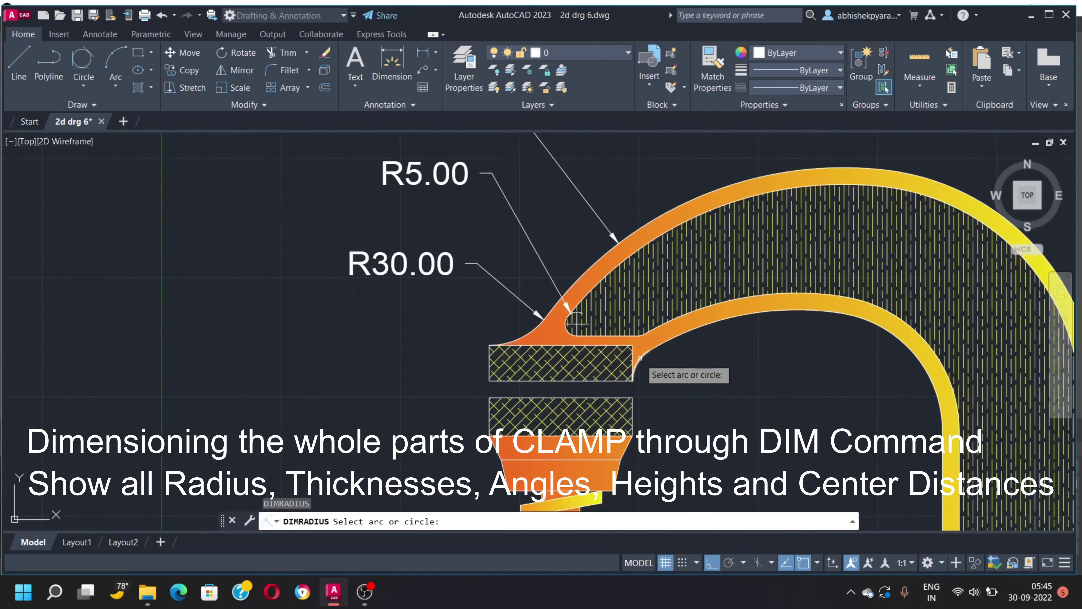
click(645, 341)
click(703, 403)
key(Return)
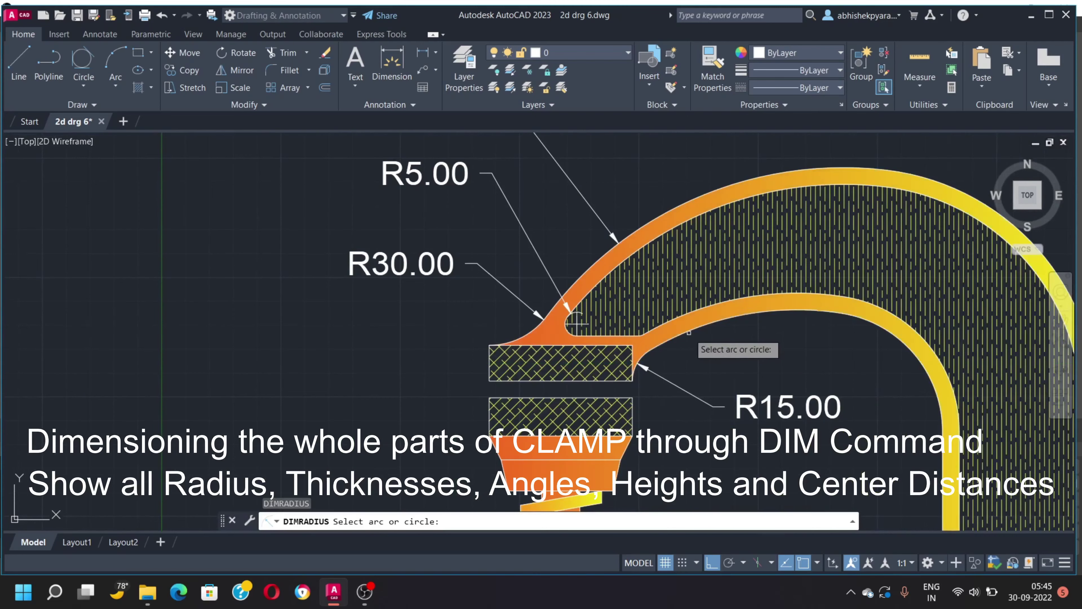
click(688, 335)
scroll(694, 307, down, 2)
click(692, 207)
Dimension the outer corner arc as R50 and the outer frame arc as R100
key(Return)
click(788, 324)
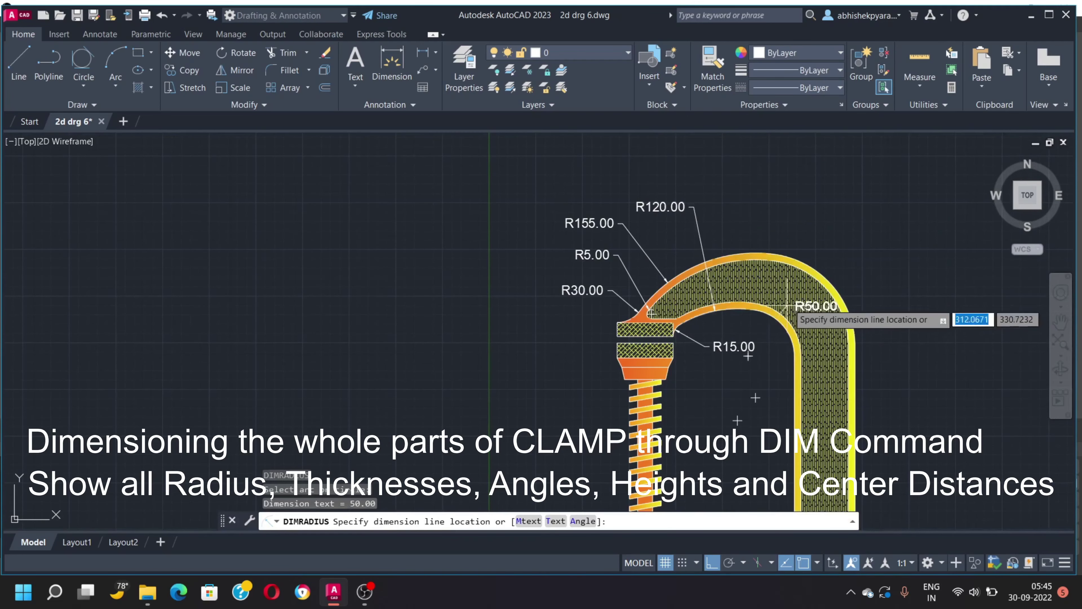
click(886, 252)
key(Return)
click(792, 332)
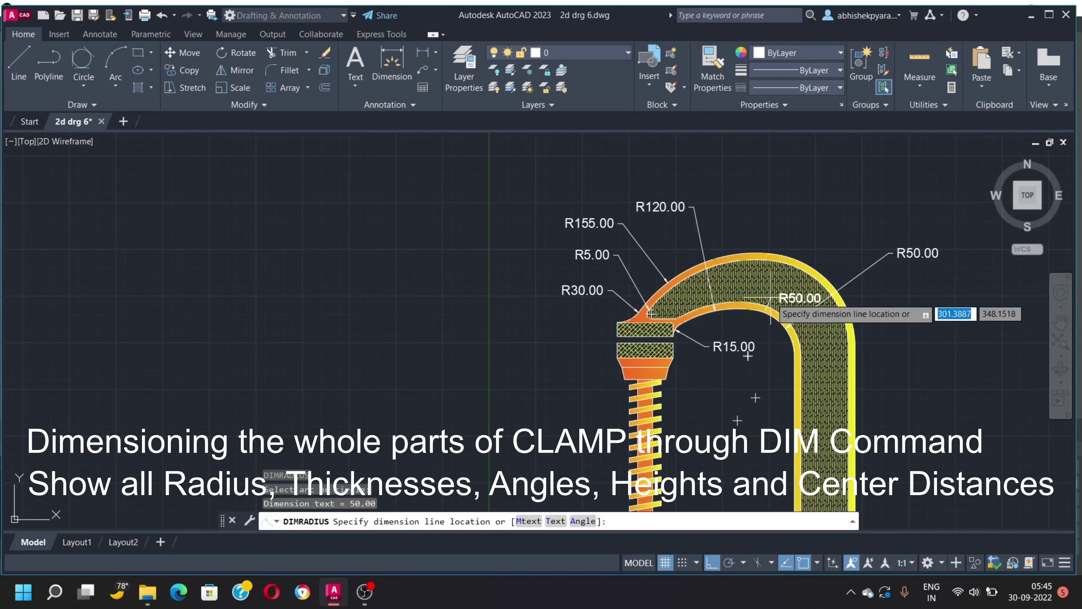
key(Escape)
key(Return)
click(805, 261)
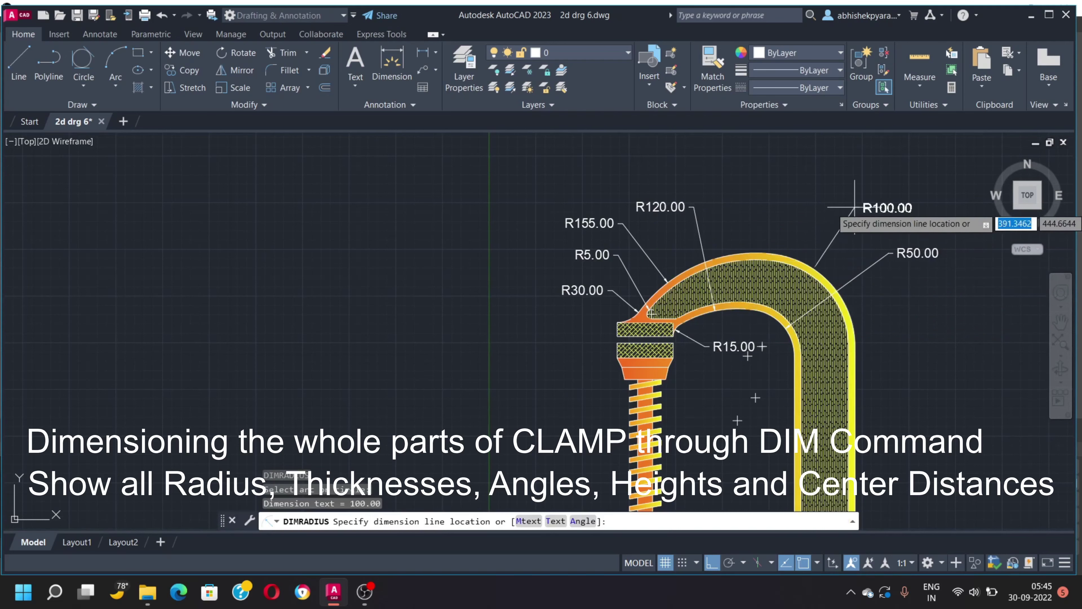
click(857, 208)
key(Escape)
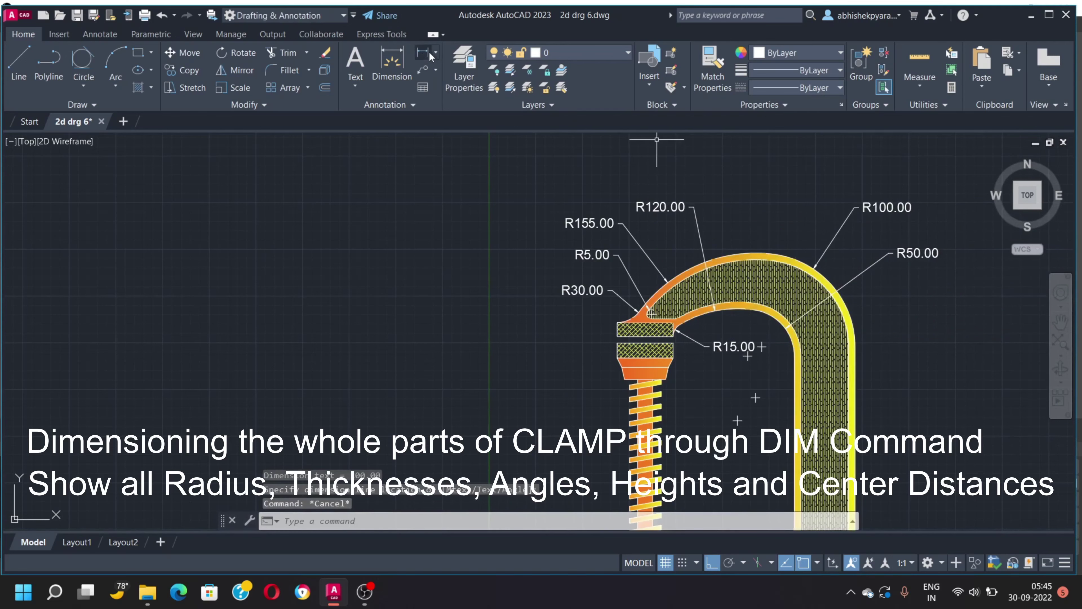
click(428, 54)
scroll(637, 329, up, 2)
Add a 65.00 linear dimension and the 195.00 overall width dimension above the clamp
click(717, 343)
click(815, 371)
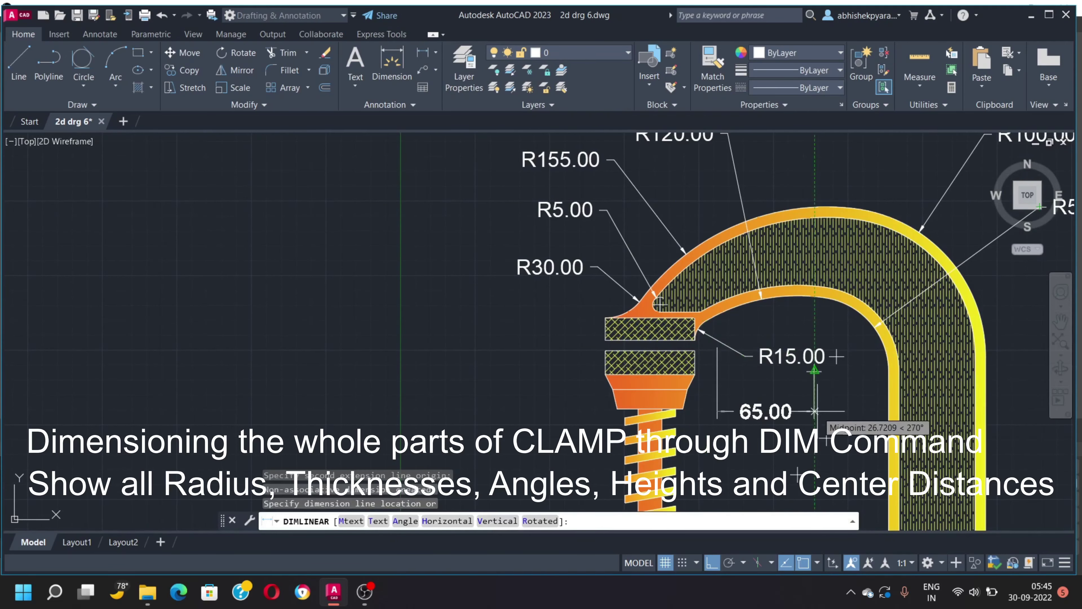
click(814, 412)
key(Return)
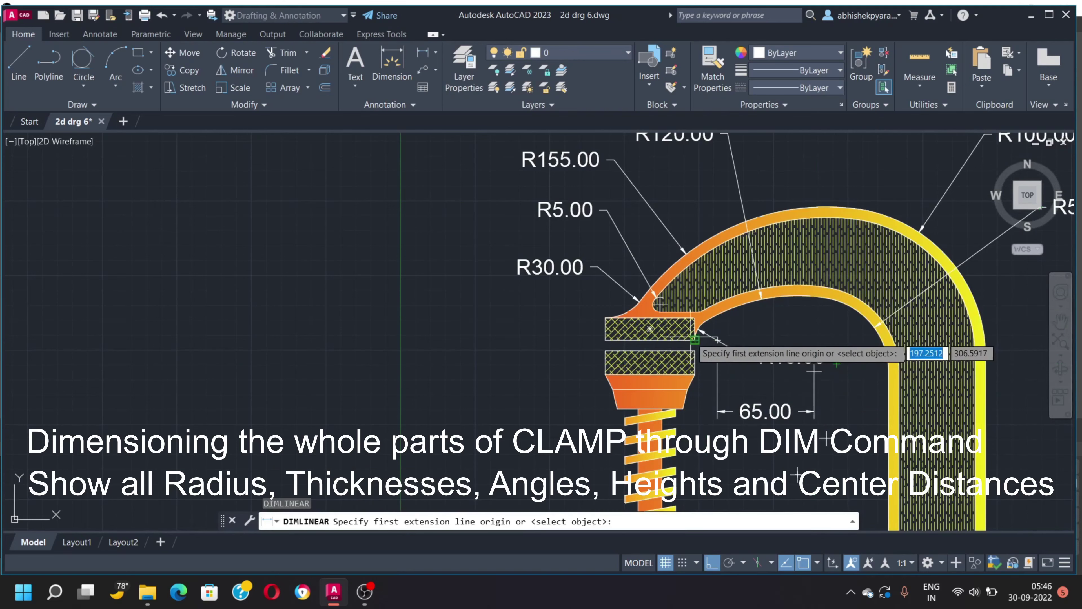
click(694, 340)
click(985, 363)
scroll(986, 363, down, 3)
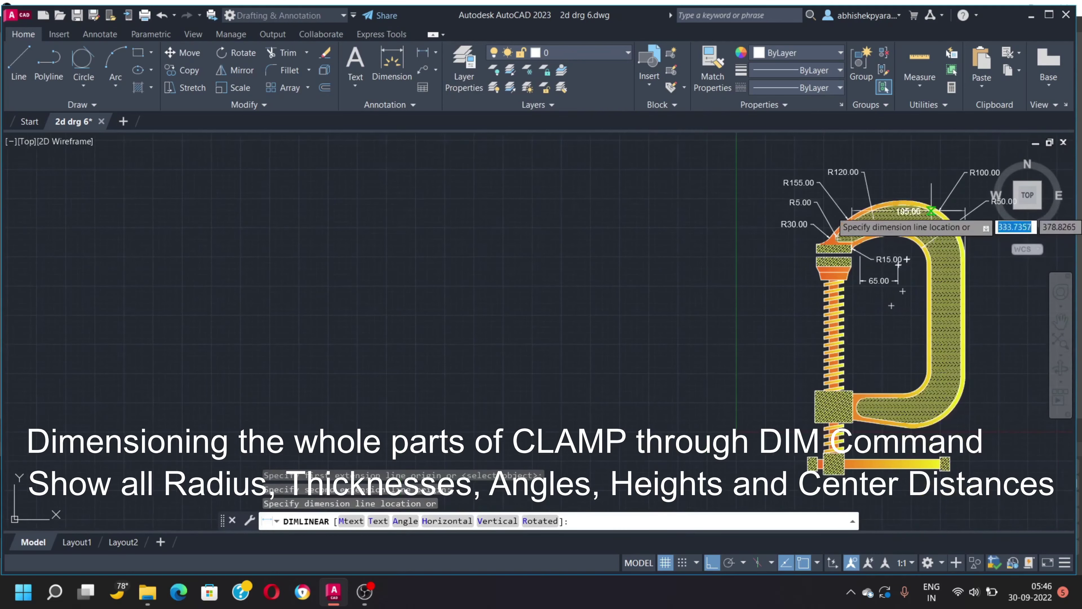
click(886, 215)
scroll(887, 315, up, 2)
Dimension the upper jaw pad with 21.00 beside the arm and 11.00 above it
key(Return)
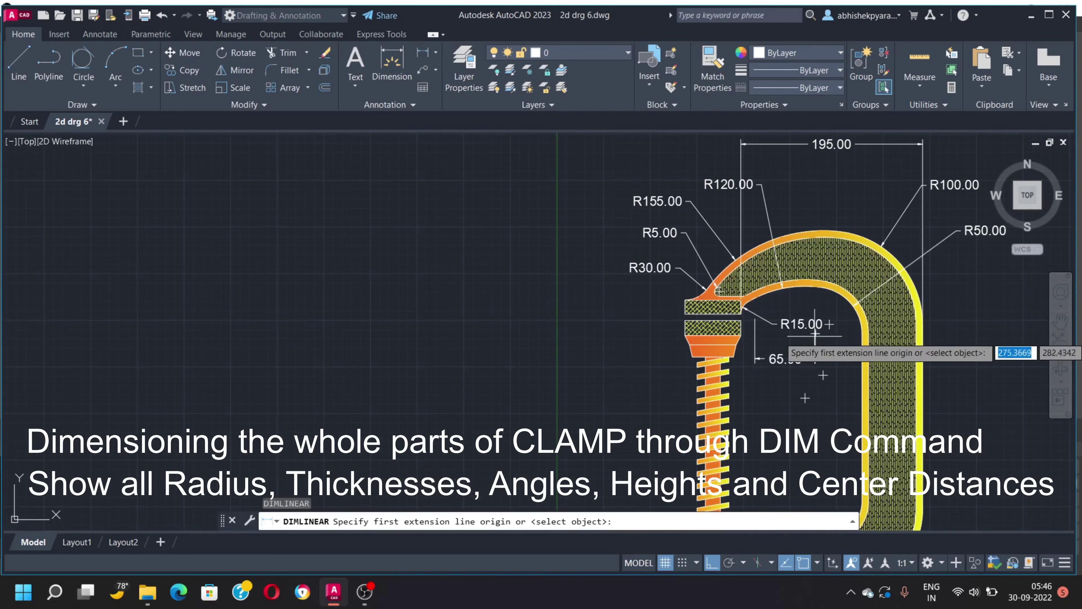
scroll(825, 324, up, 3)
click(607, 289)
click(798, 339)
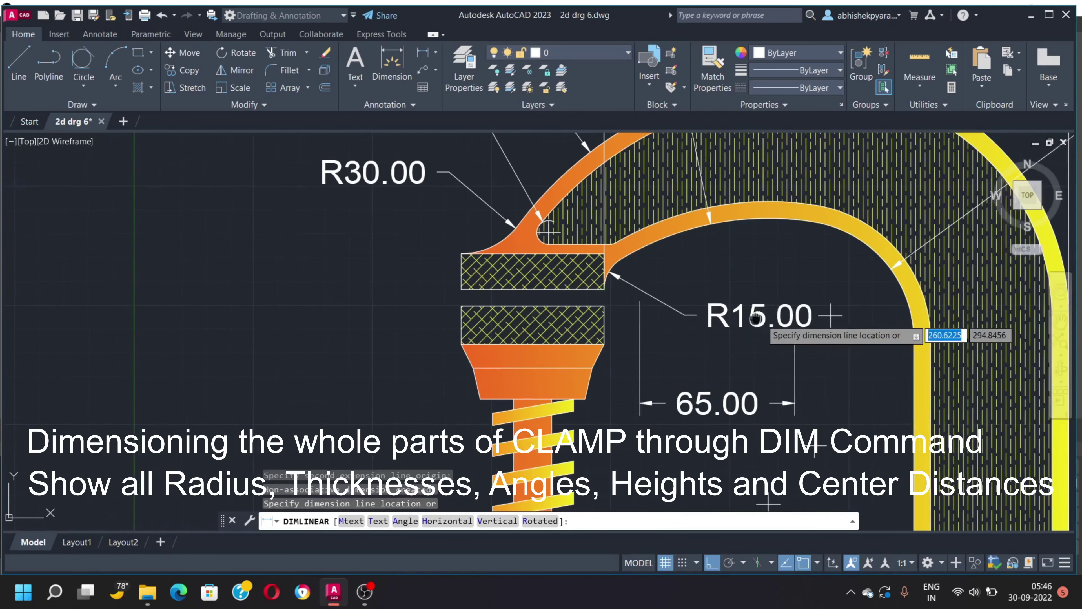
middle_drag(909, 331, 787, 325)
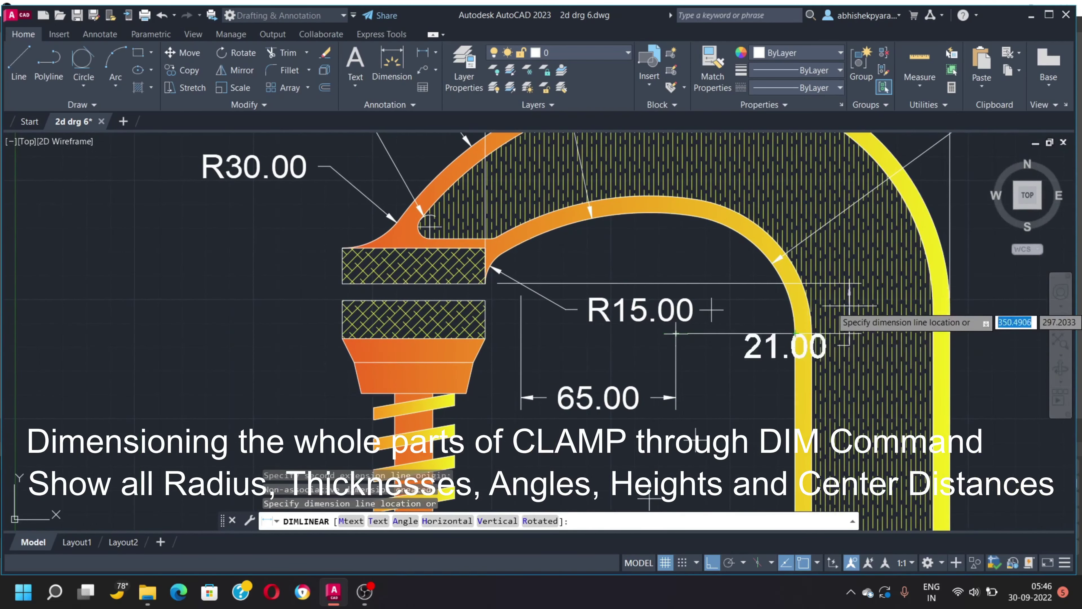
middle_drag(886, 362, 690, 312)
click(906, 298)
key(Return)
click(515, 259)
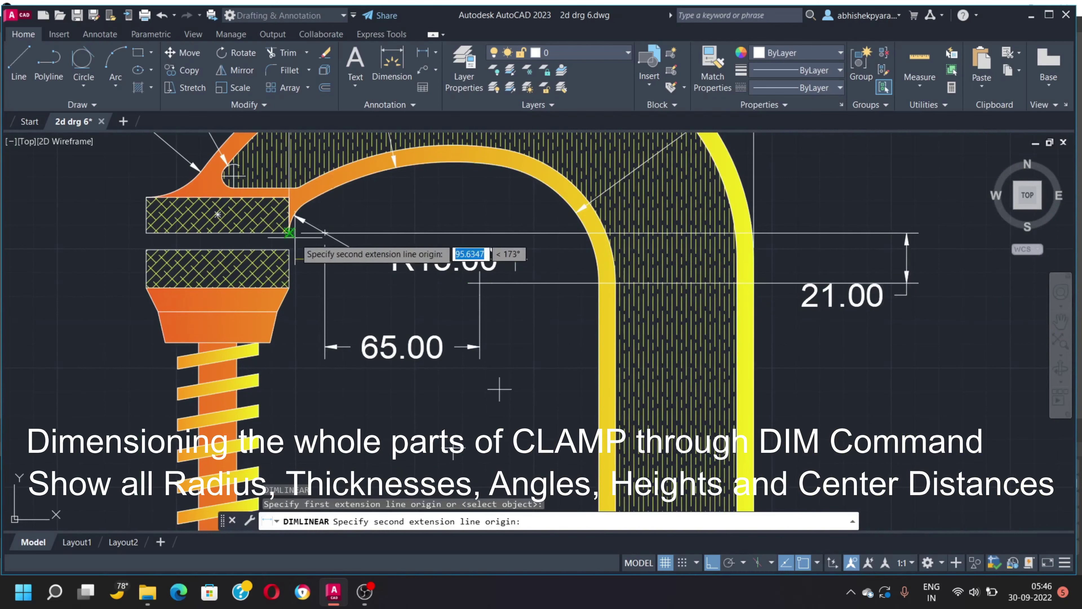
click(301, 232)
click(788, 213)
Add the 15.00 jaw pad height and 7.00 gap dimensions on the left
scroll(962, 338, down, 2)
scroll(682, 266, down, 2)
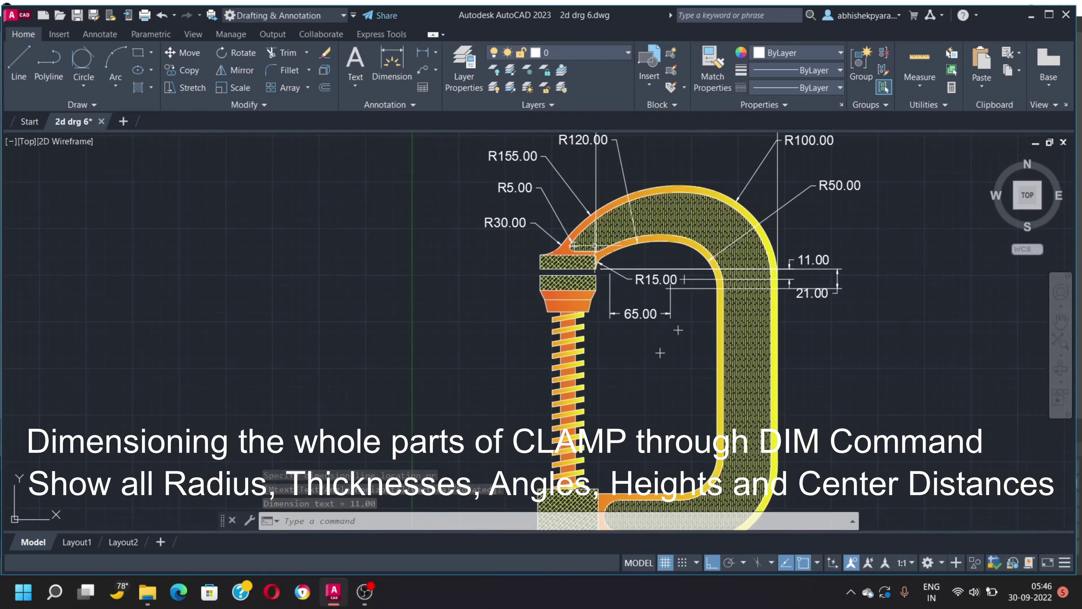
key(Return)
scroll(567, 255, up, 2)
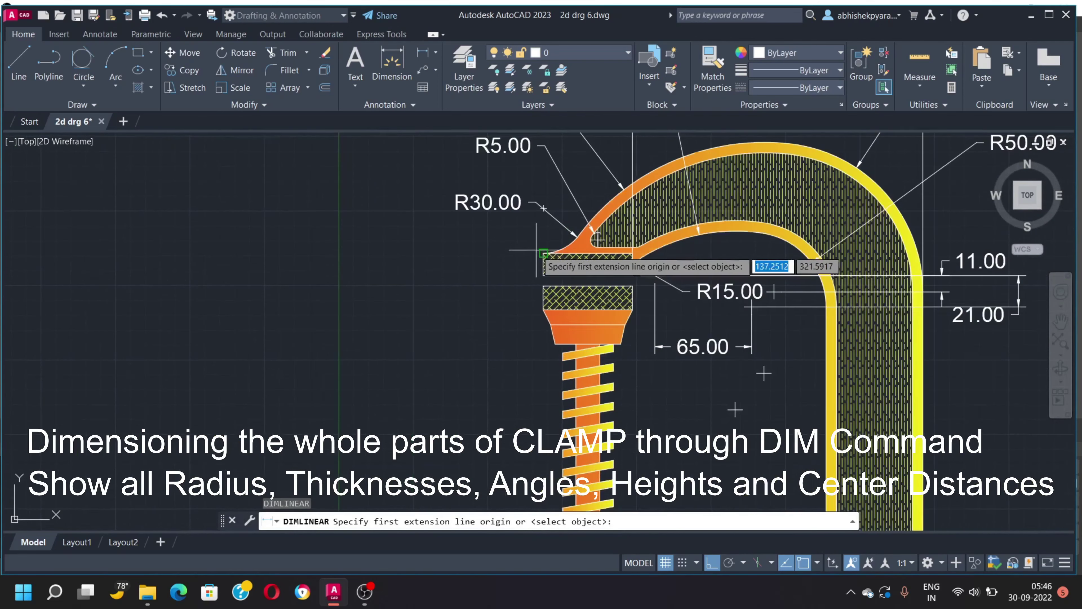
click(543, 253)
click(543, 275)
click(313, 277)
key(Return)
click(543, 275)
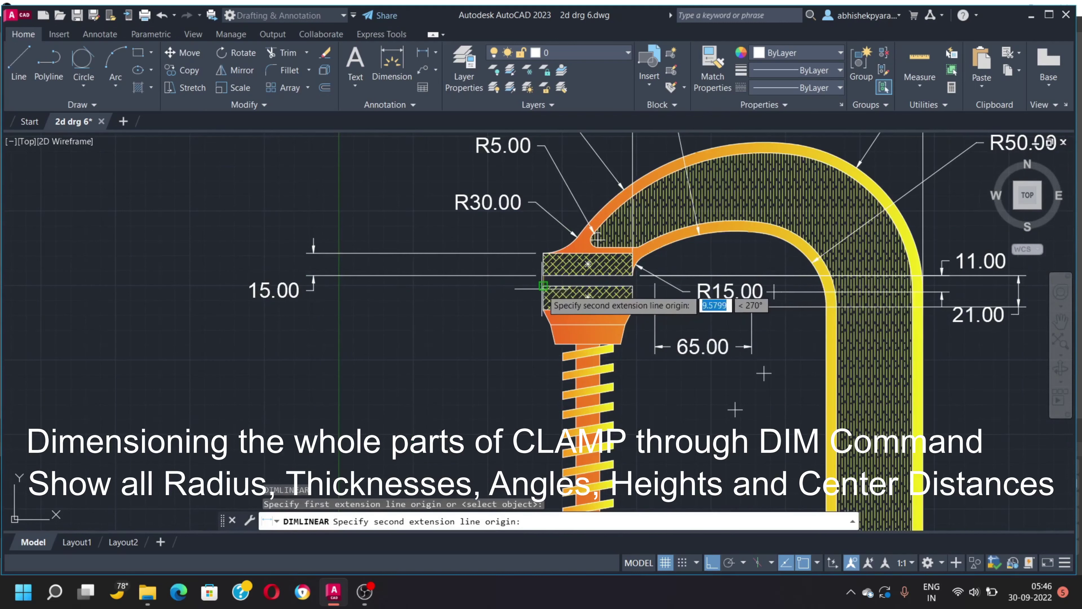
click(404, 286)
Add the 16.00 lower pad height and 5.00 height dimensions on the left
key(Return)
click(543, 285)
click(543, 309)
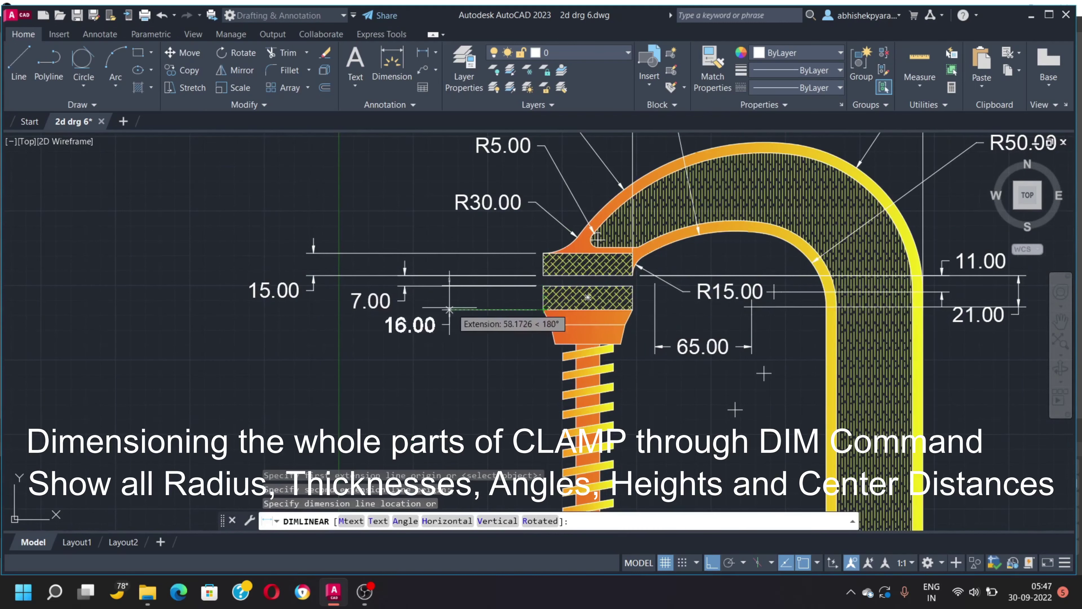
click(313, 309)
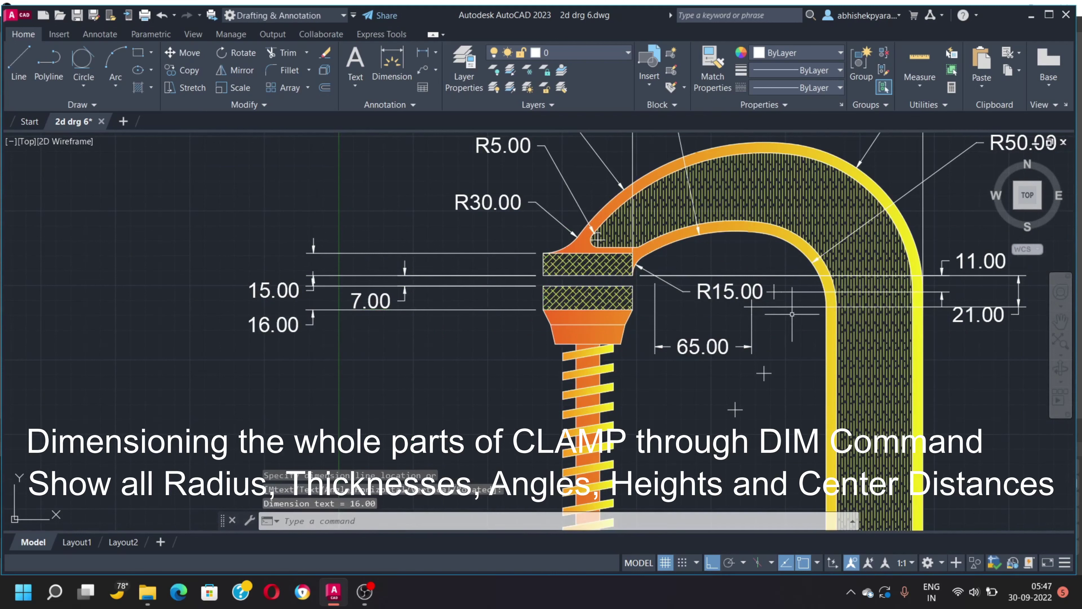
key(Return)
click(544, 309)
click(549, 324)
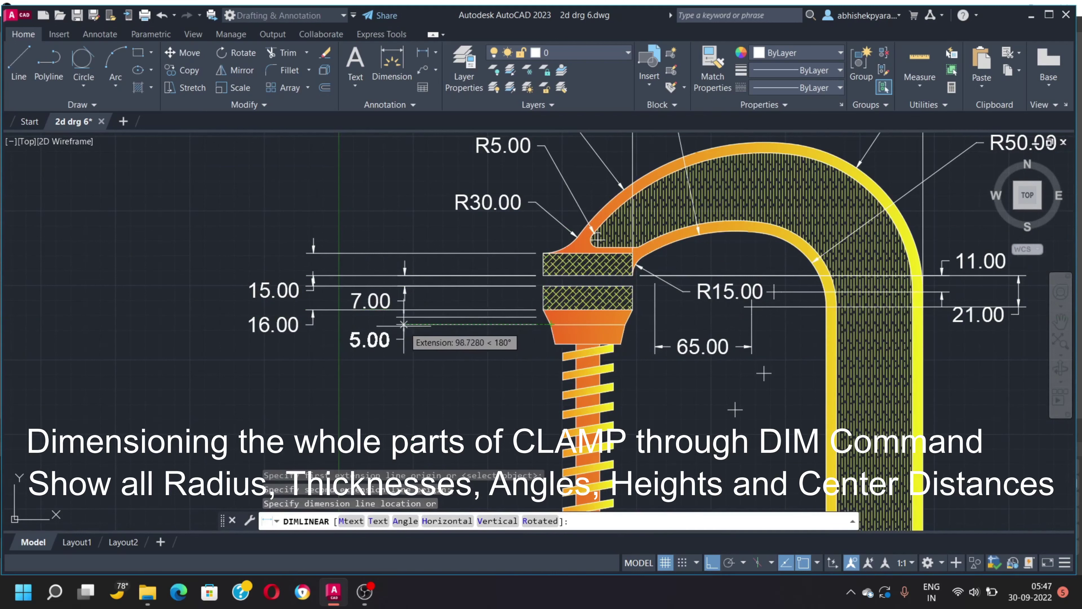
click(404, 324)
key(Return)
key(Escape)
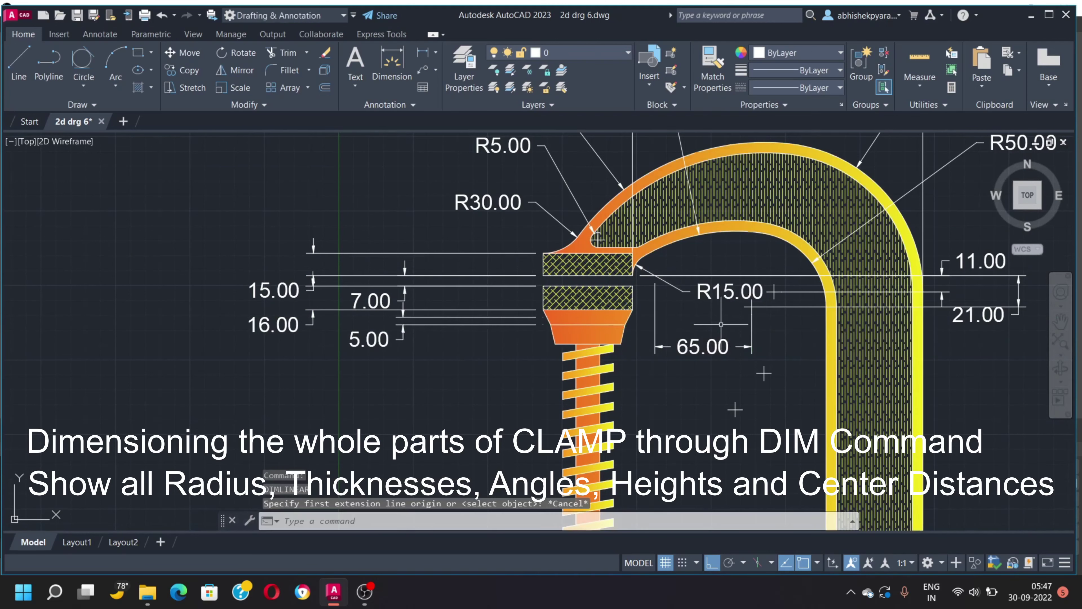
Dimension the tapered collar: 10.00 taper height, a second vertical, and 13.00 height
key(Return)
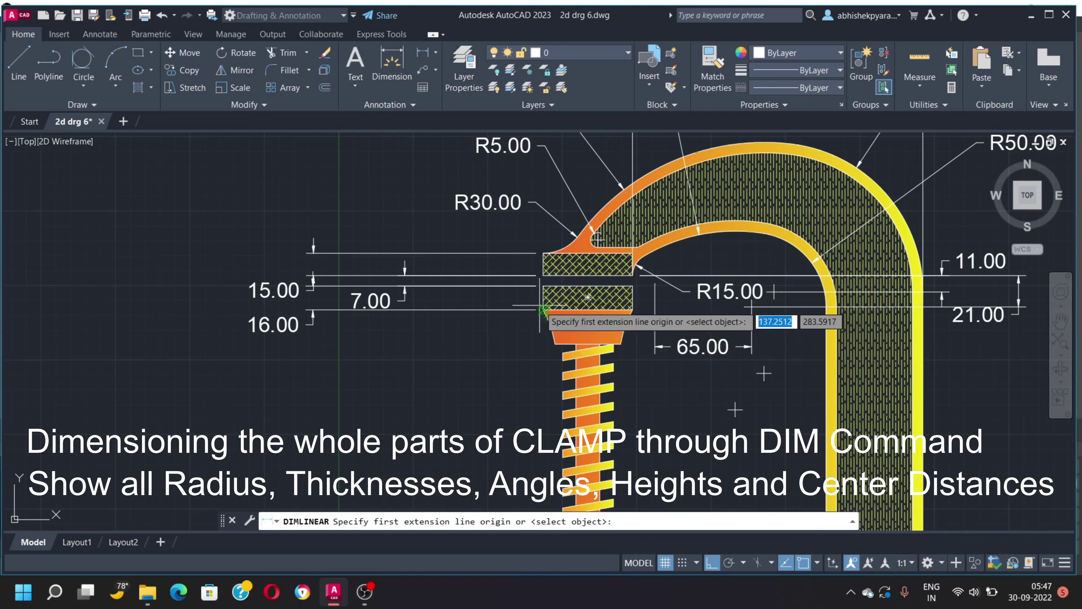
click(544, 310)
click(552, 343)
click(405, 323)
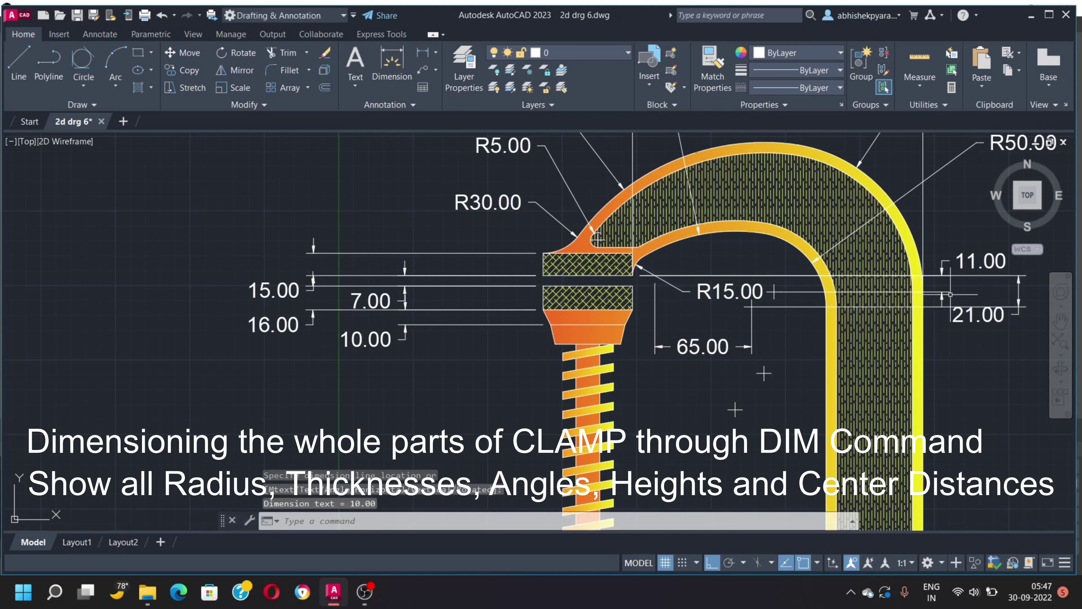
key(Return)
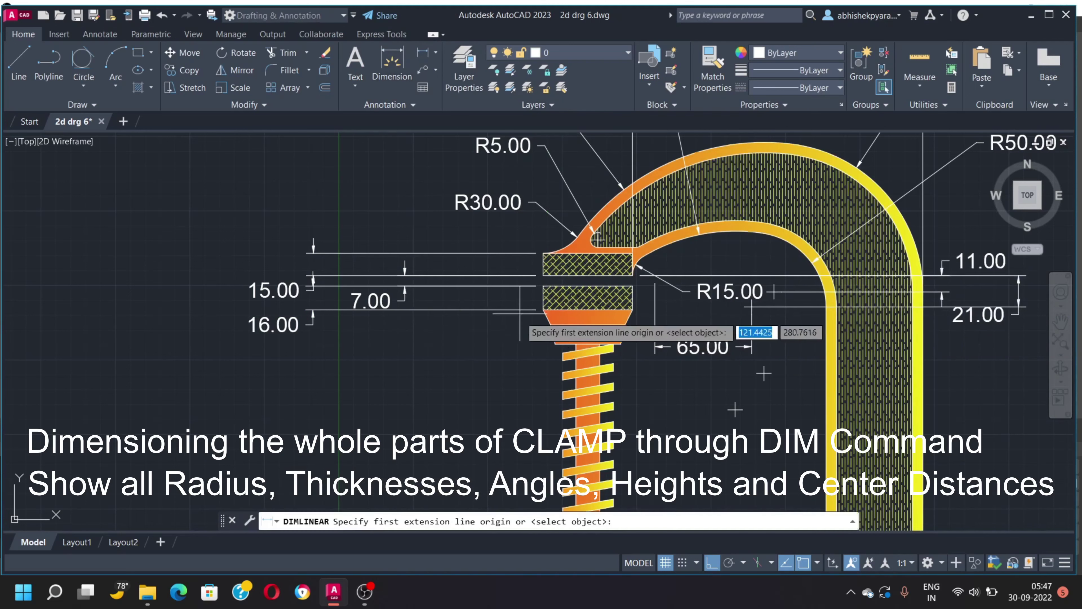
click(545, 310)
click(548, 325)
click(420, 333)
key(Return)
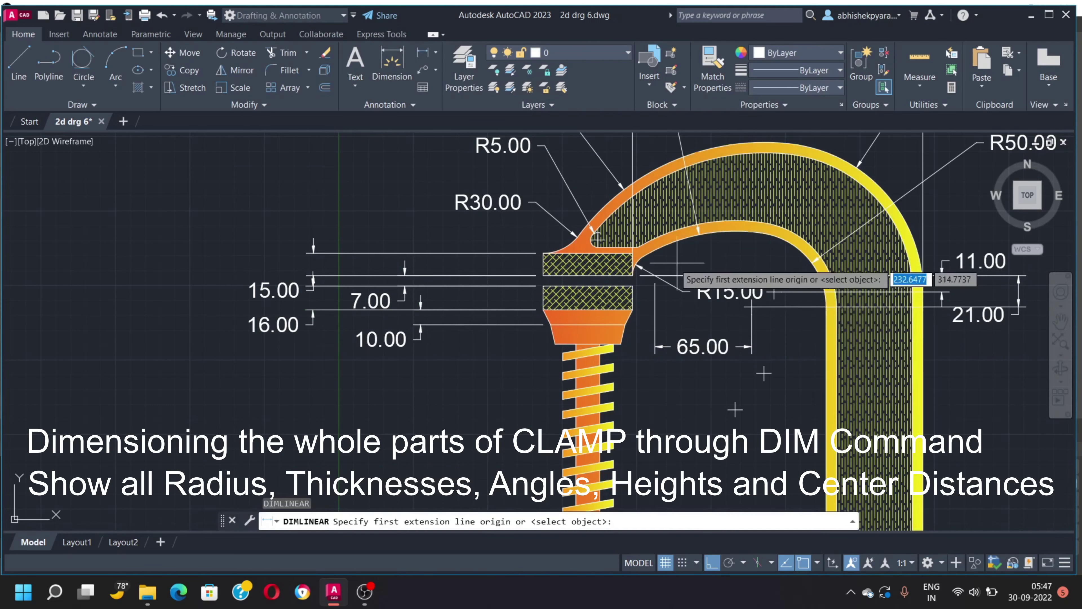
click(544, 325)
click(553, 343)
click(313, 358)
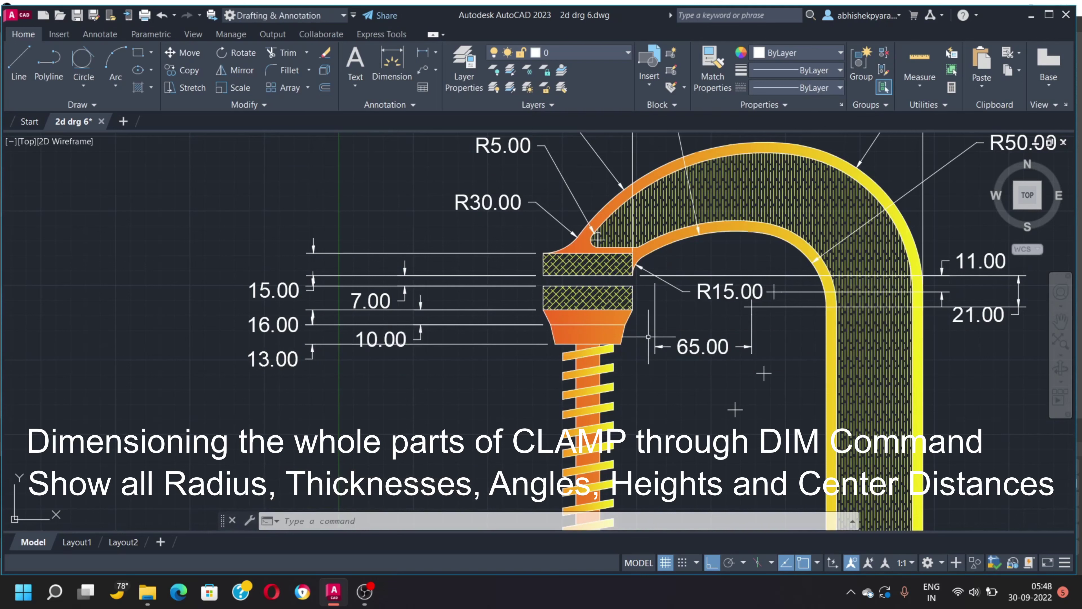
Add the 190.00 screw length and 55.00 sliding block height dimensions
key(Return)
click(549, 343)
scroll(549, 343, down, 2)
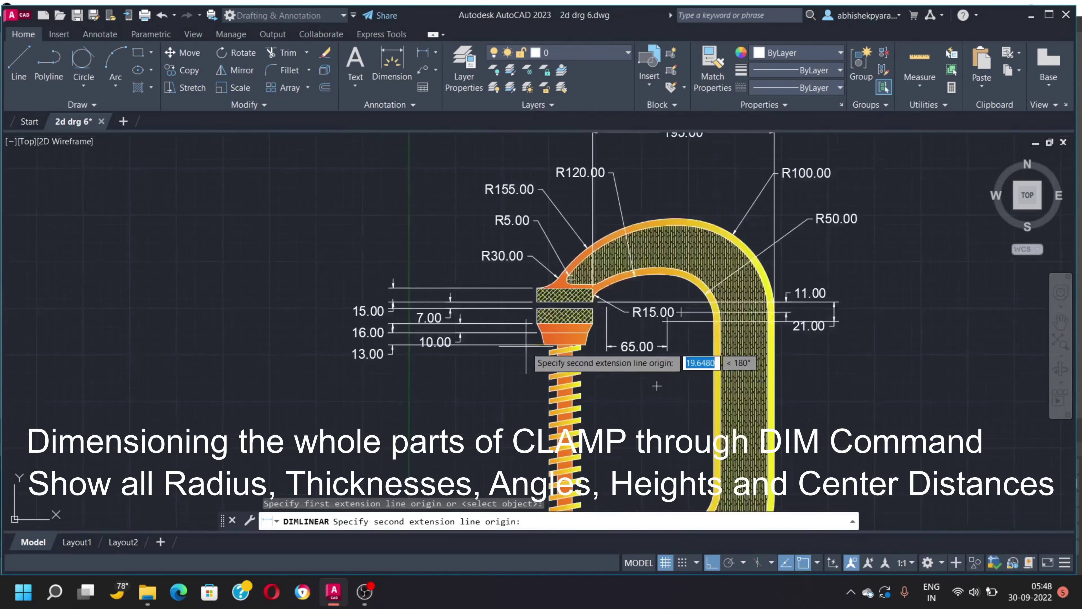
scroll(545, 328, down, 2)
scroll(546, 329, up, 3)
click(571, 340)
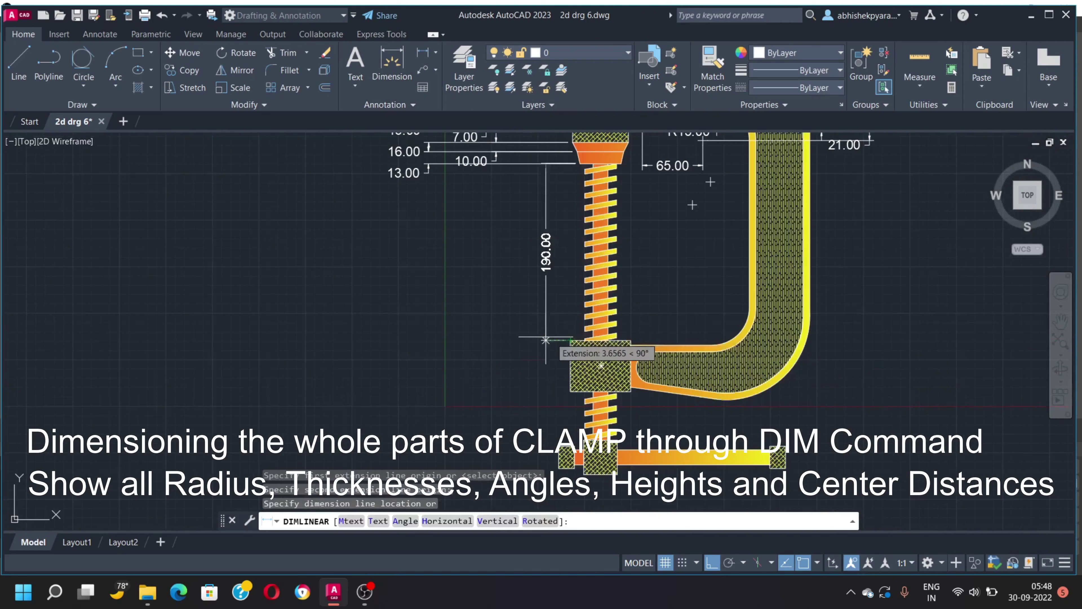
click(429, 325)
key(Return)
click(571, 341)
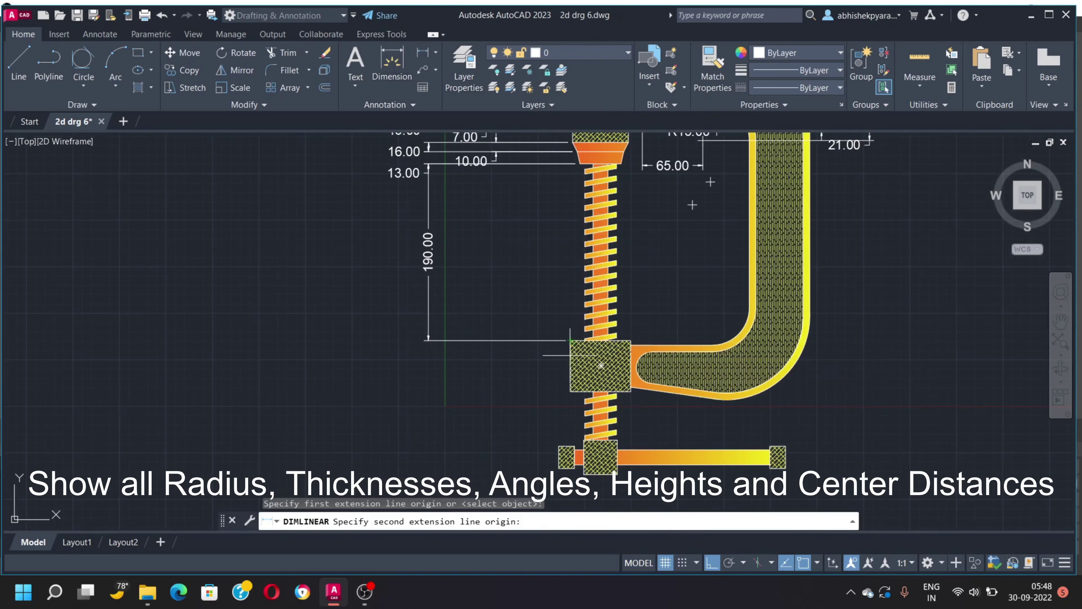
click(571, 391)
click(428, 367)
Discard a wrong 49.53 dimension and add the 52.00 height in line with 55.00
key(Return)
click(571, 391)
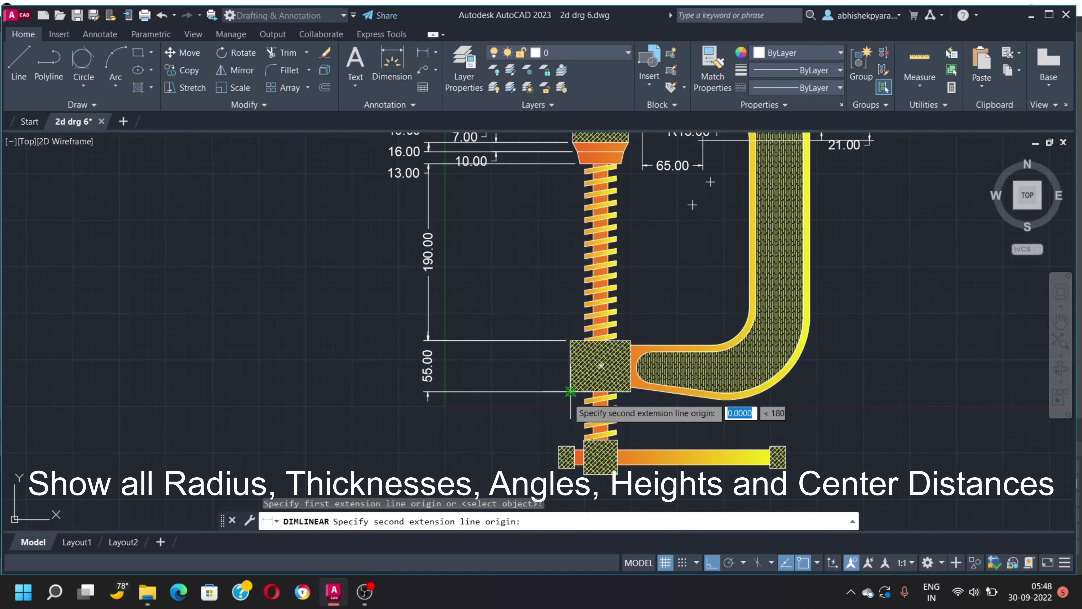
click(601, 436)
scroll(433, 426, up, 4)
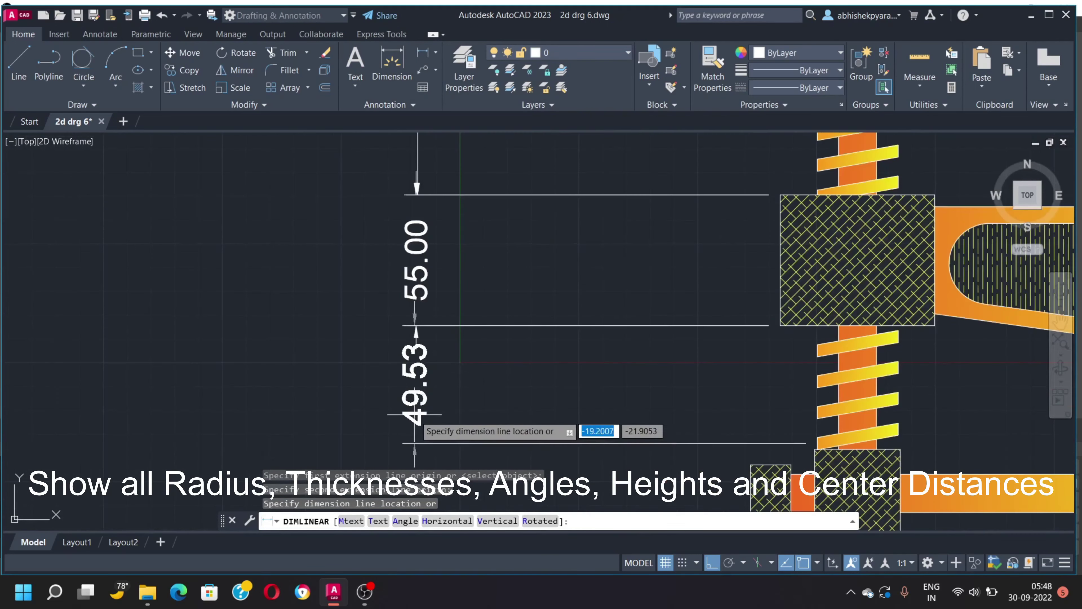
key(Escape)
key(Return)
click(780, 325)
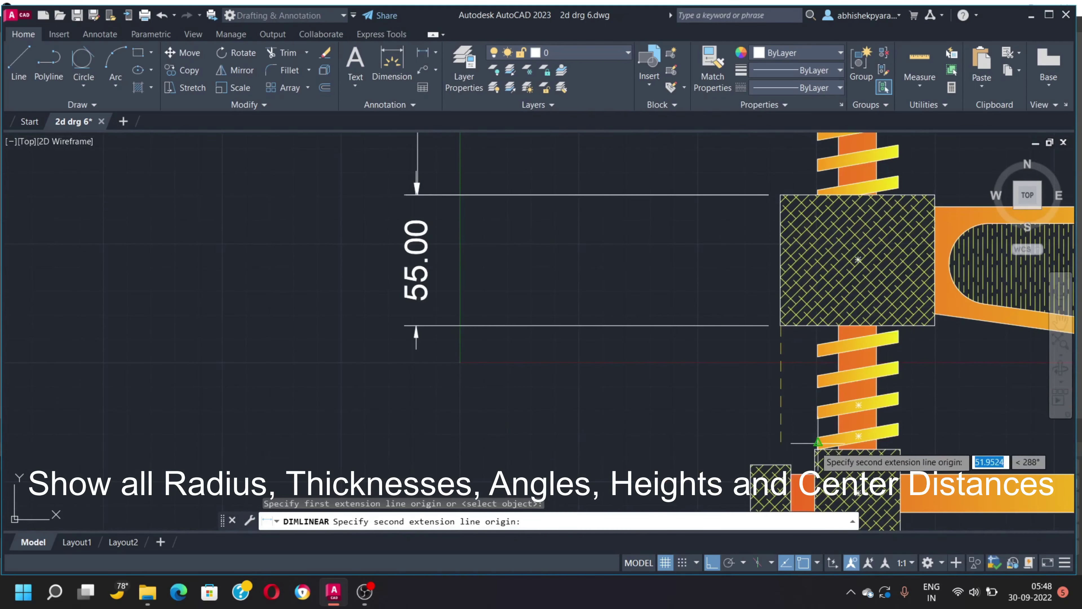
click(814, 449)
click(417, 384)
Add the 37.00 height below 52.00 and the 16.00 end block height
key(Return)
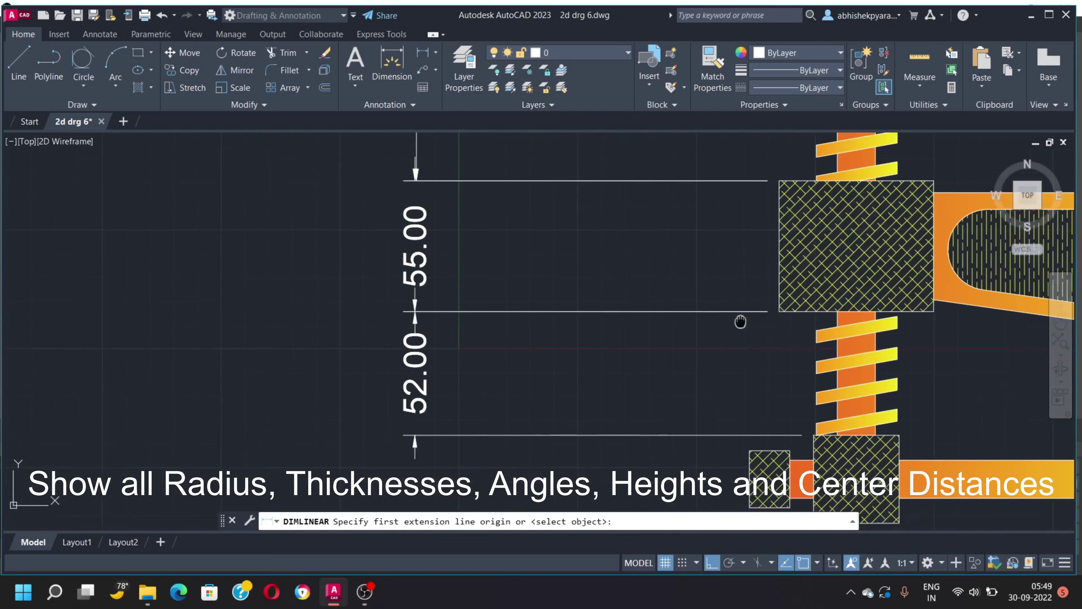
middle_drag(739, 316, 757, 113)
click(833, 245)
click(833, 334)
click(434, 324)
scroll(563, 258, down, 2)
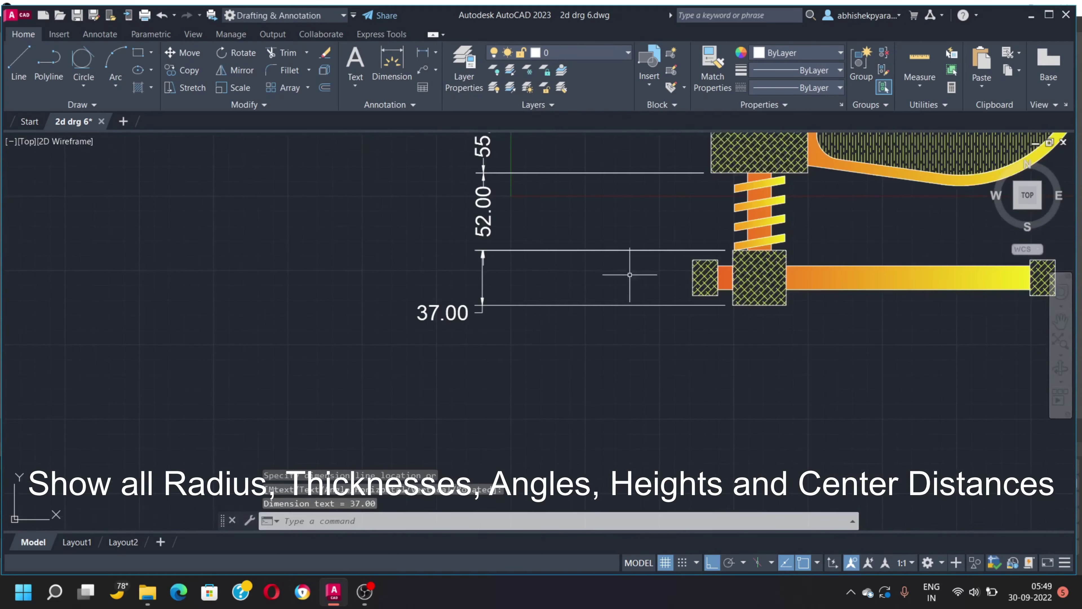
click(428, 53)
click(720, 265)
click(719, 289)
click(628, 299)
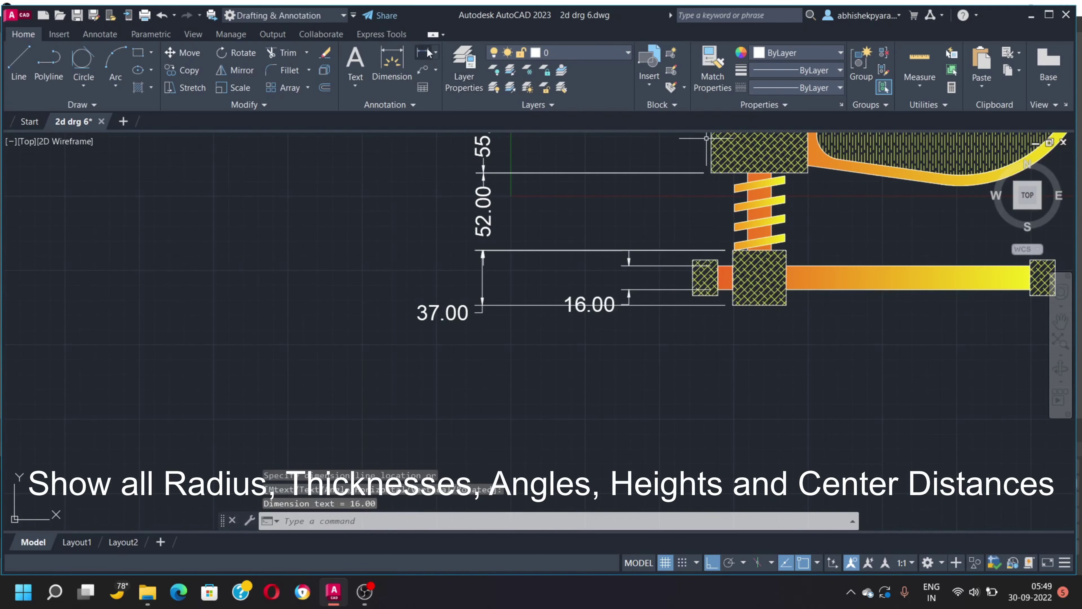
Place the 10.00 width dimension below the part, abandoning a stray attempt
key(Return)
click(719, 277)
click(732, 277)
click(766, 408)
key(Return)
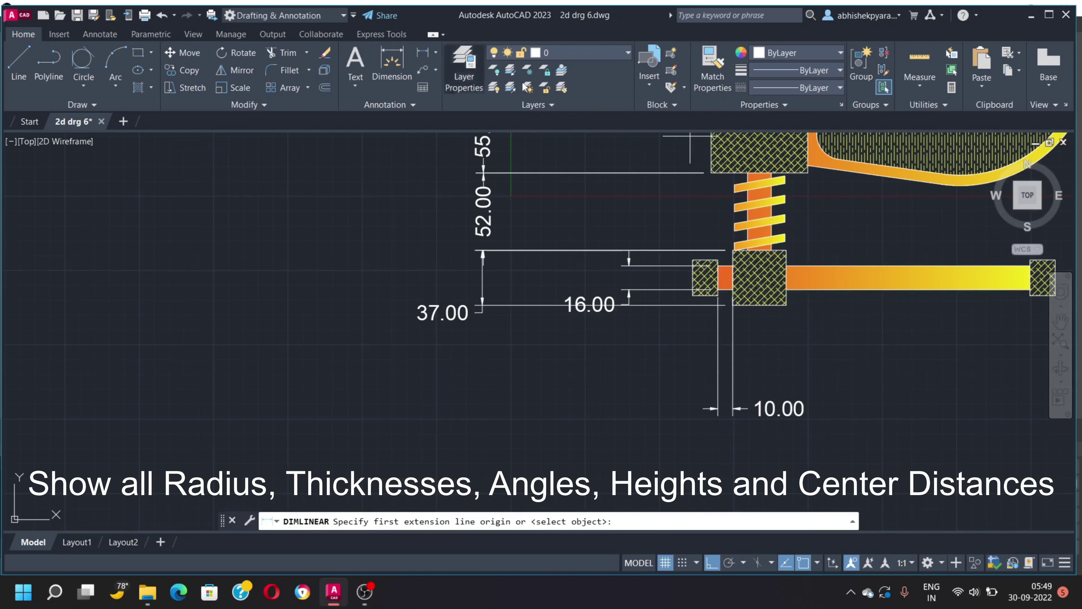
click(733, 305)
click(1030, 294)
key(Escape)
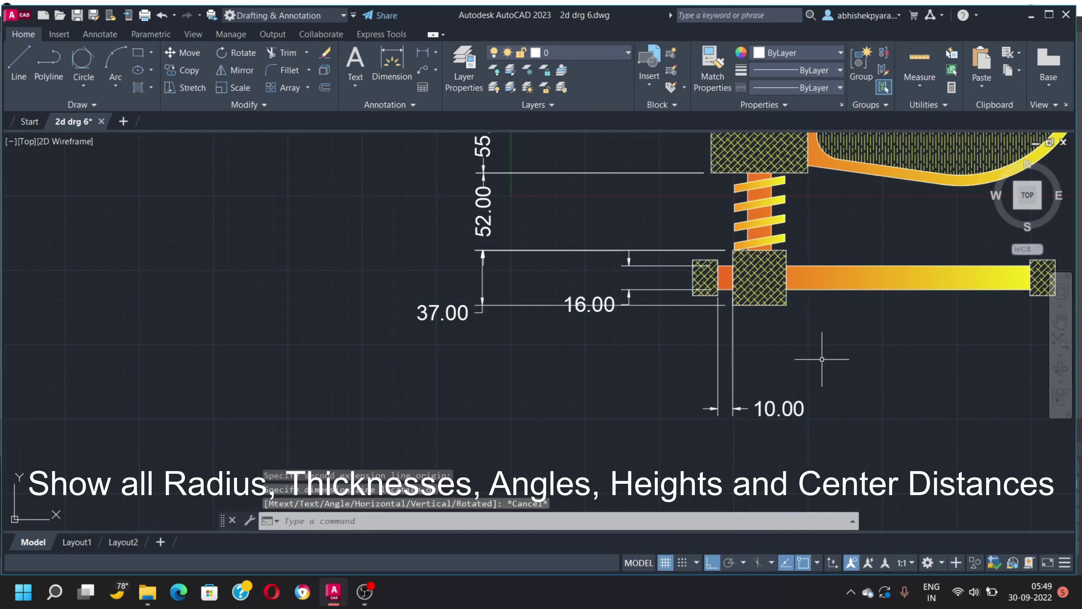
click(421, 53)
click(718, 295)
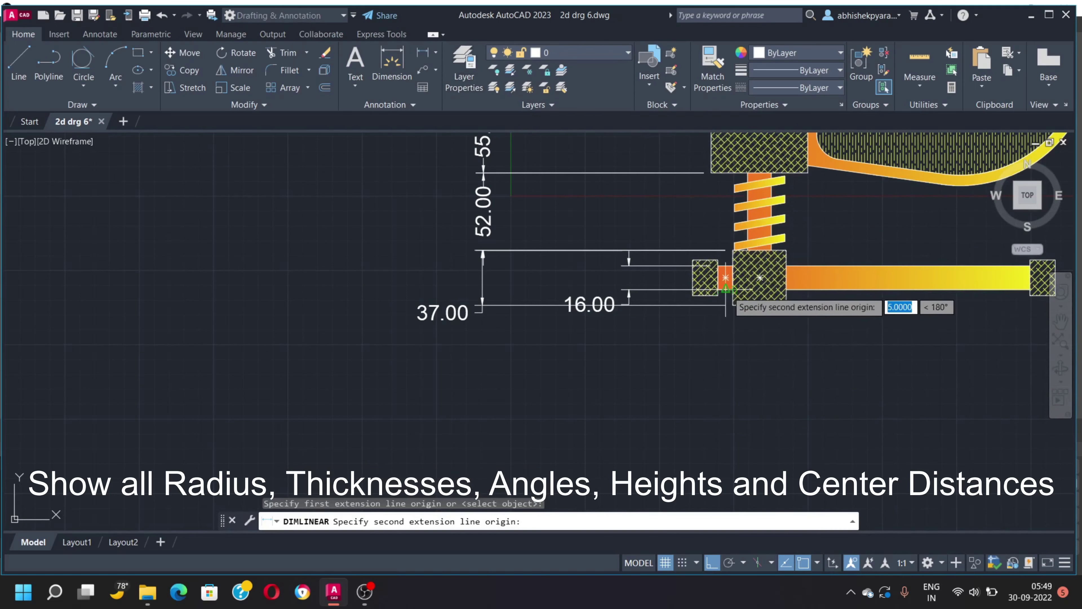
click(745, 407)
Add the 36.00 width dimension for the central hatched block
click(431, 56)
click(733, 304)
click(786, 305)
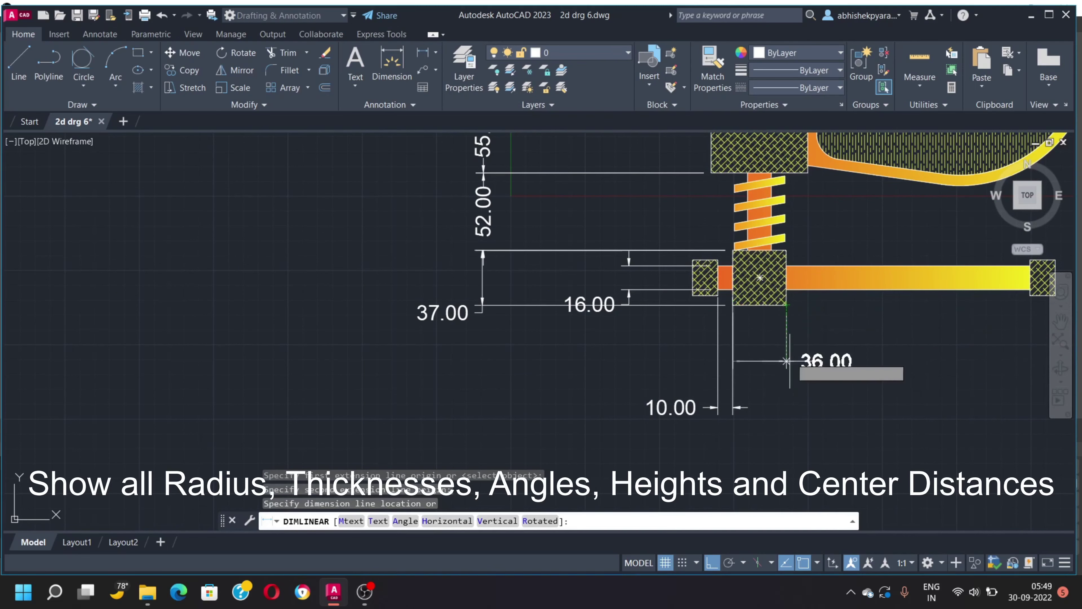
click(780, 408)
middle_drag(814, 308, 721, 290)
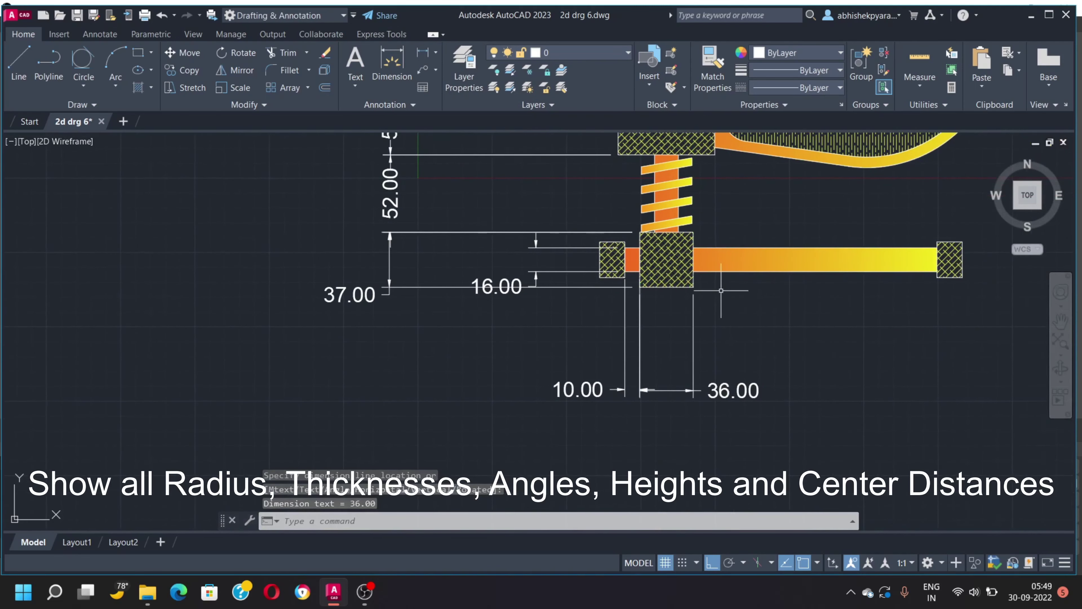
Add the 164.00 bottom bar length and line it up with the 36.00 dimension
click(426, 56)
click(693, 287)
click(937, 273)
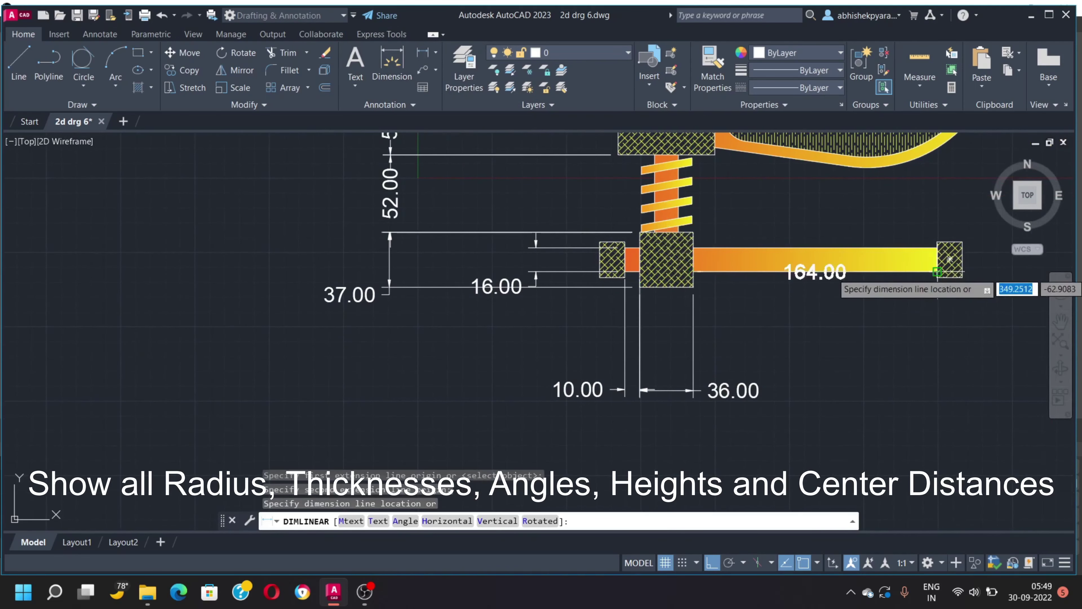
click(917, 389)
click(848, 390)
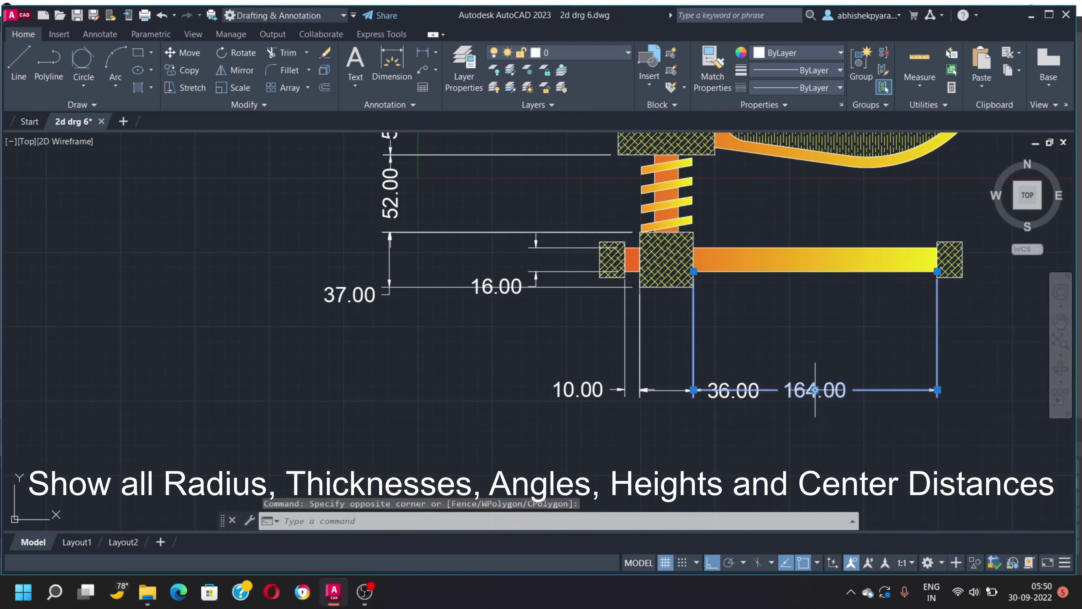
click(815, 389)
click(814, 357)
key(Escape)
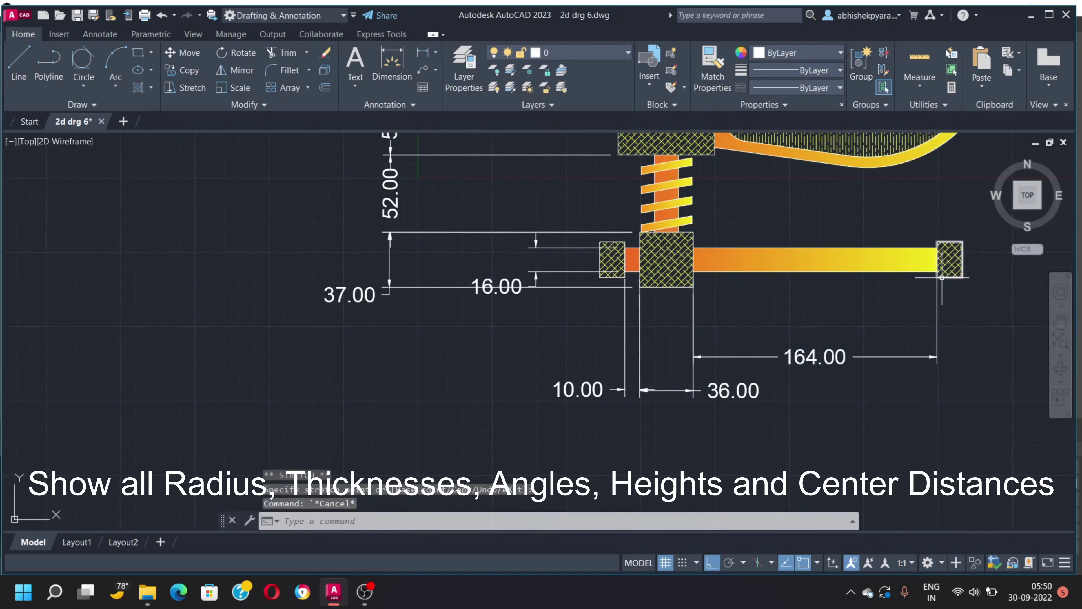
Dimension the right jaw block with 17.00 width below and 24.00 height beside it
key(space)
click(937, 278)
click(962, 277)
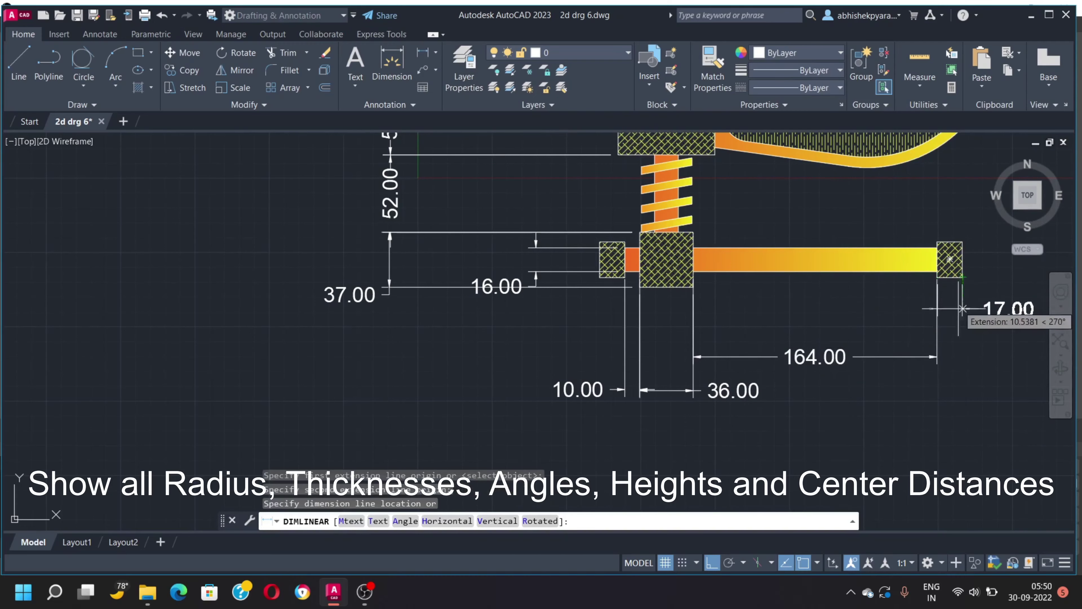
click(948, 392)
key(space)
click(962, 241)
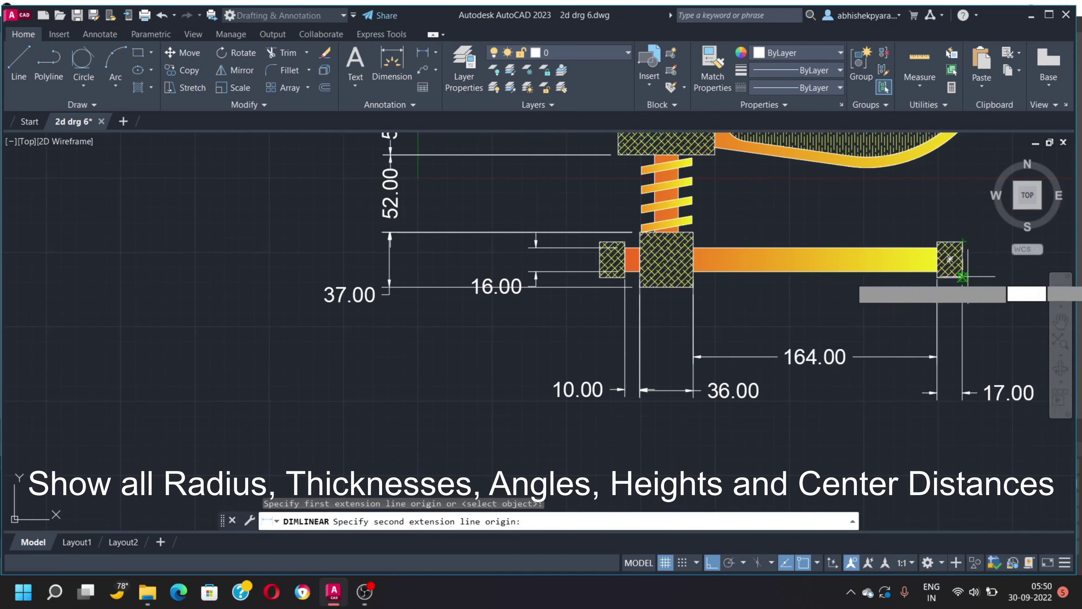
click(962, 264)
click(915, 285)
scroll(899, 256, down, 3)
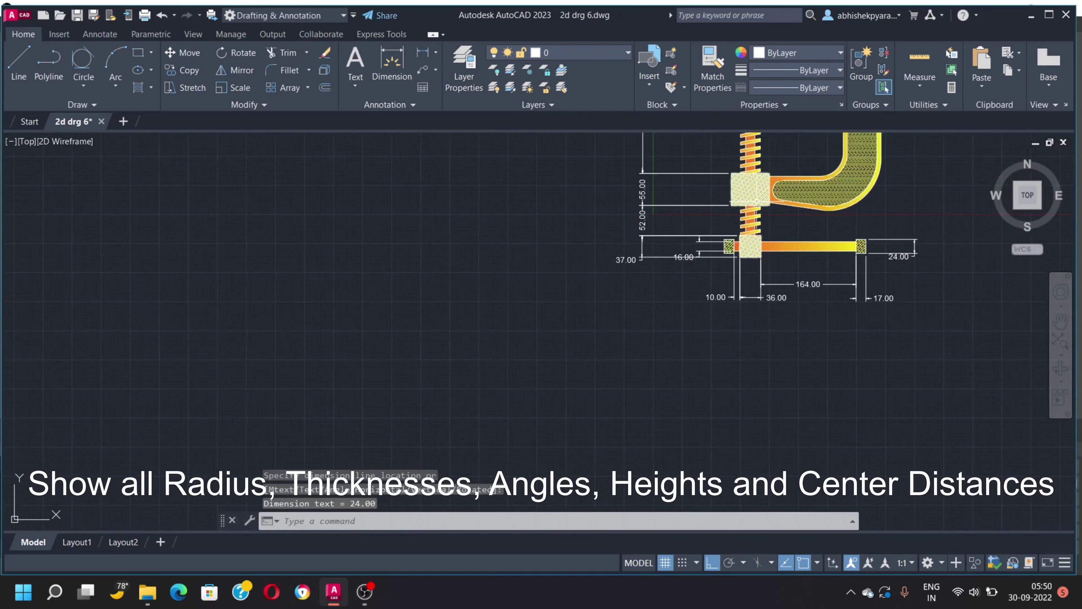
scroll(765, 211, up, 2)
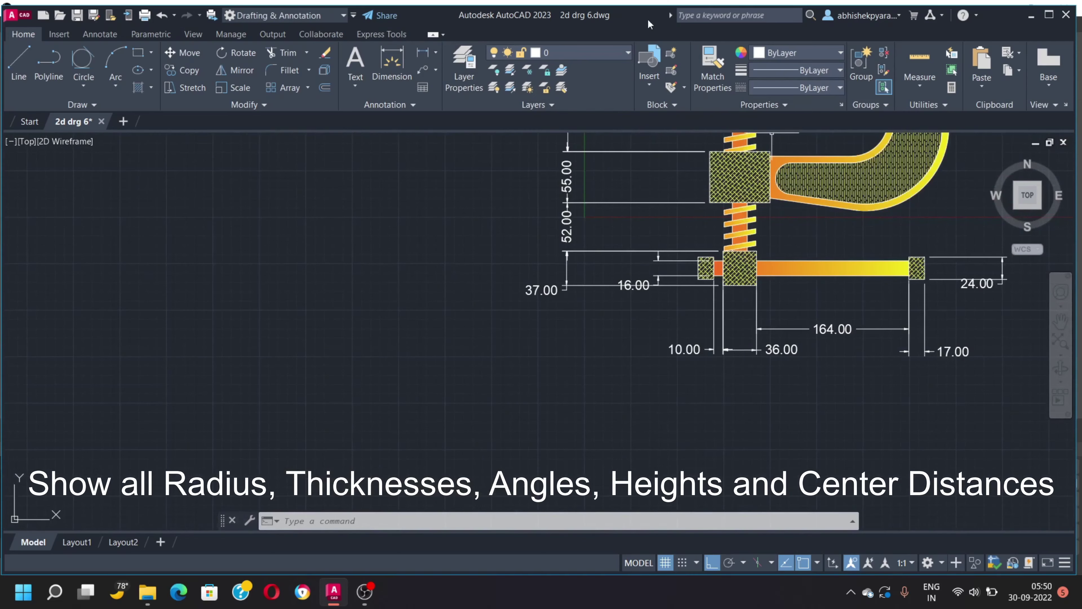
Place the 5.00 upper arm thickness dimension above the arm after one retry
key(space)
scroll(786, 136, up, 2)
click(743, 205)
click(742, 218)
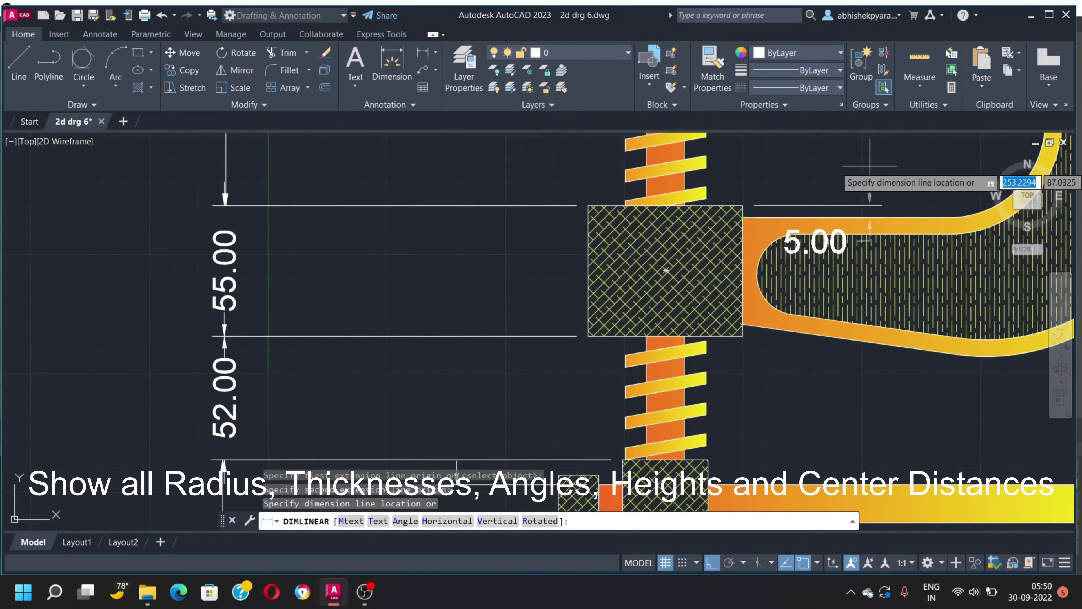
key(Escape)
key(space)
click(743, 205)
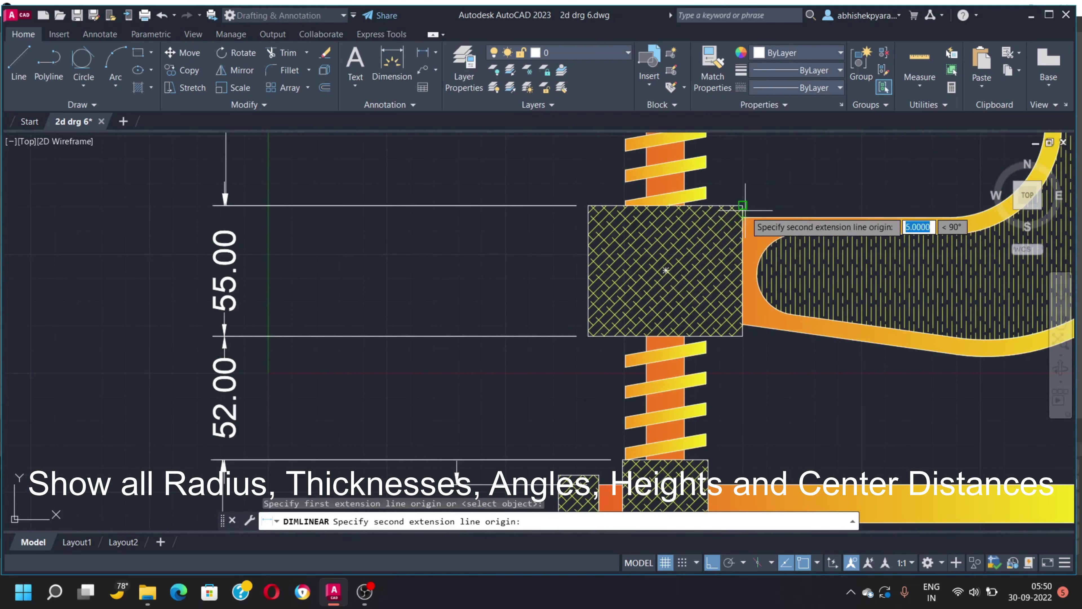
click(819, 179)
middle_drag(820, 179, 692, 220)
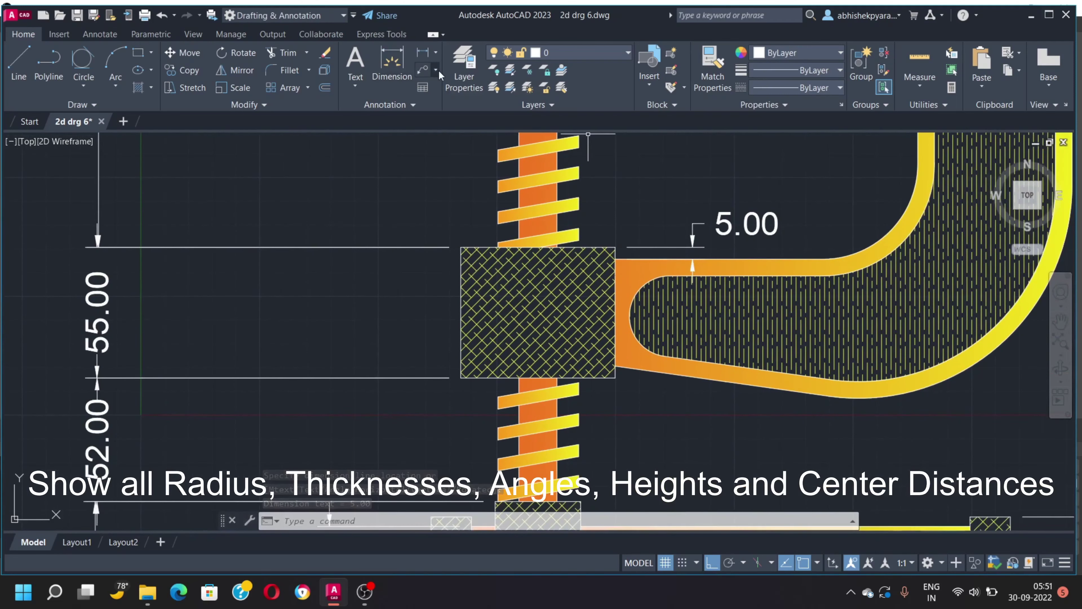
Add R17.00, R40.00 and R90.00 radius dimensions to the inner arm and bend arcs using DIMRADIUS
text(dimra)
key(Return)
click(635, 300)
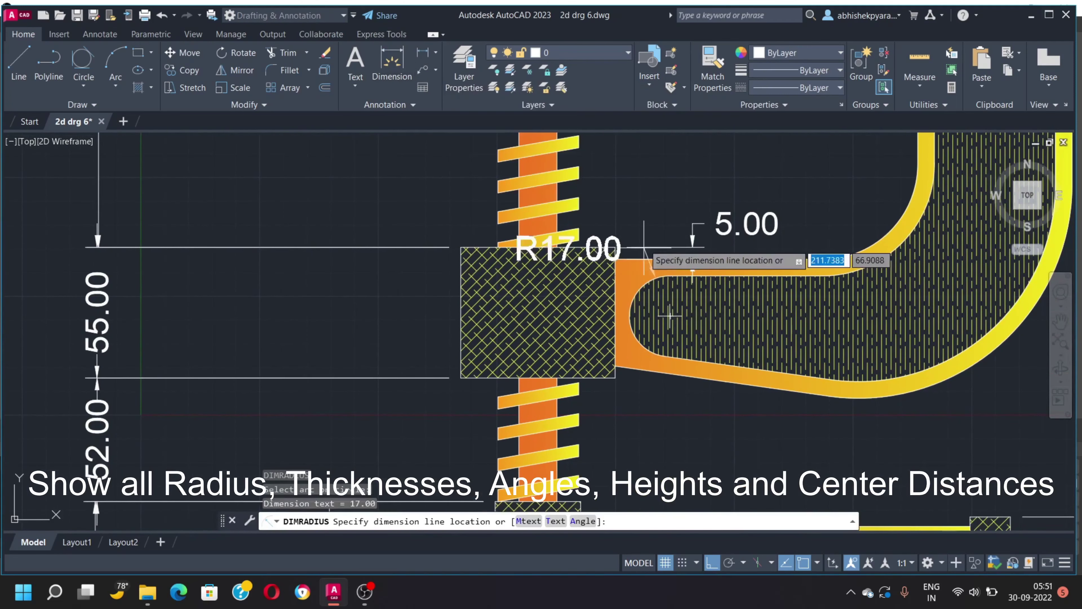
click(699, 166)
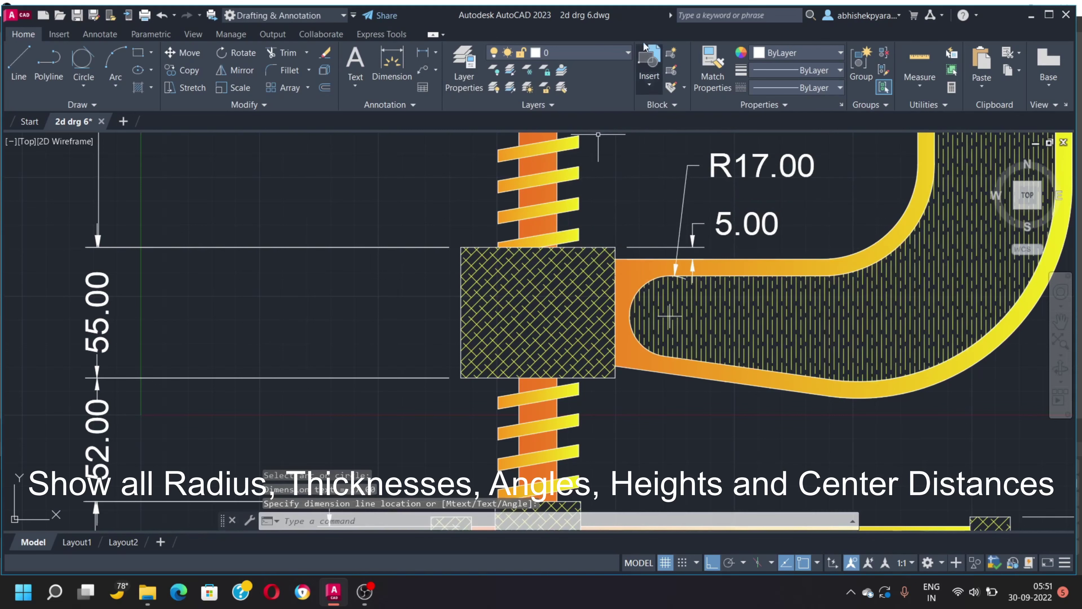
key(Return)
click(875, 240)
scroll(875, 241, down, 2)
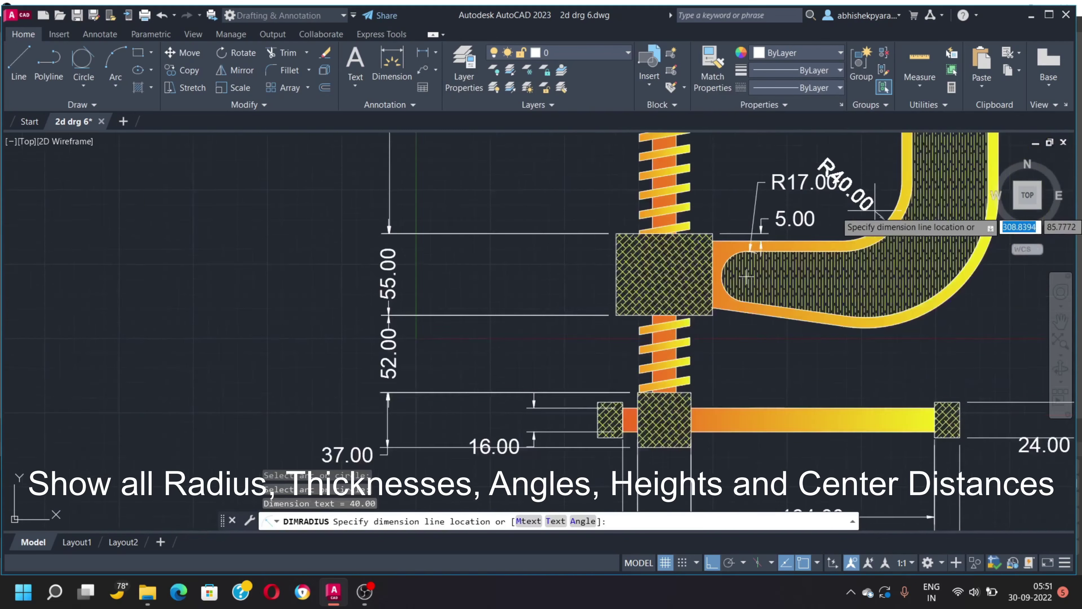
scroll(876, 240, down, 2)
click(965, 282)
key(Return)
click(935, 257)
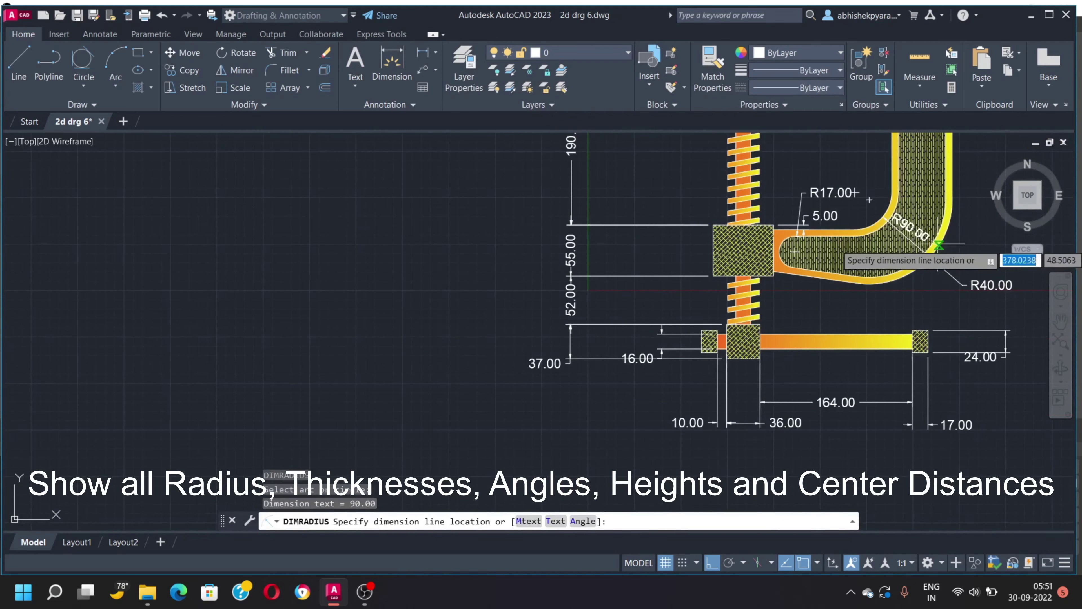
click(838, 266)
Pan to the lower arm and try an angular dimension, cancelling the unplaced attempt
scroll(670, 356, down, 3)
scroll(670, 356, down, 3)
scroll(711, 269, up, 5)
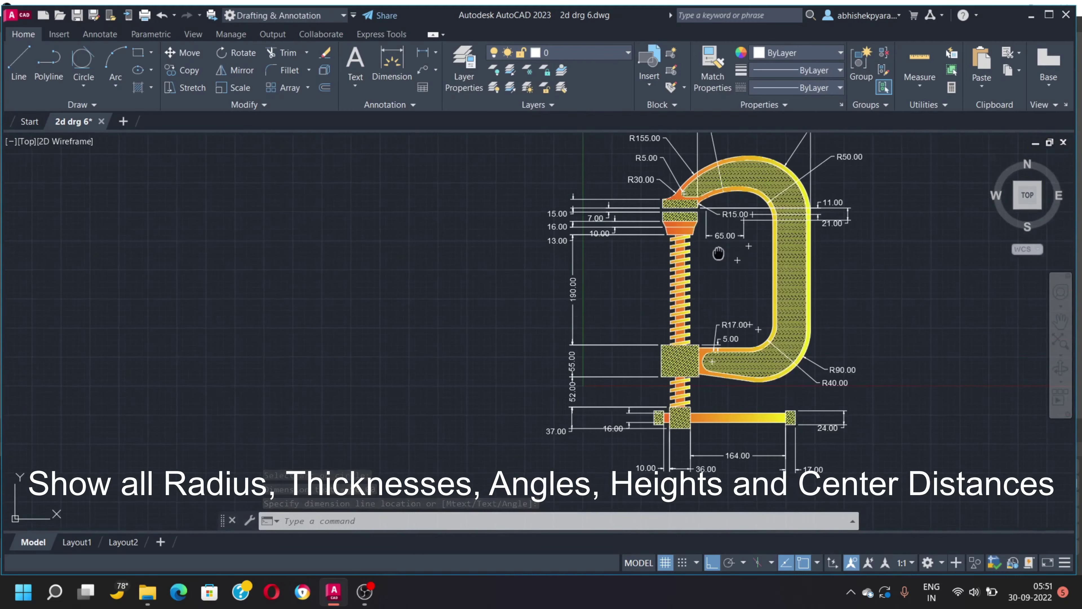
middle_drag(667, 274, 497, 280)
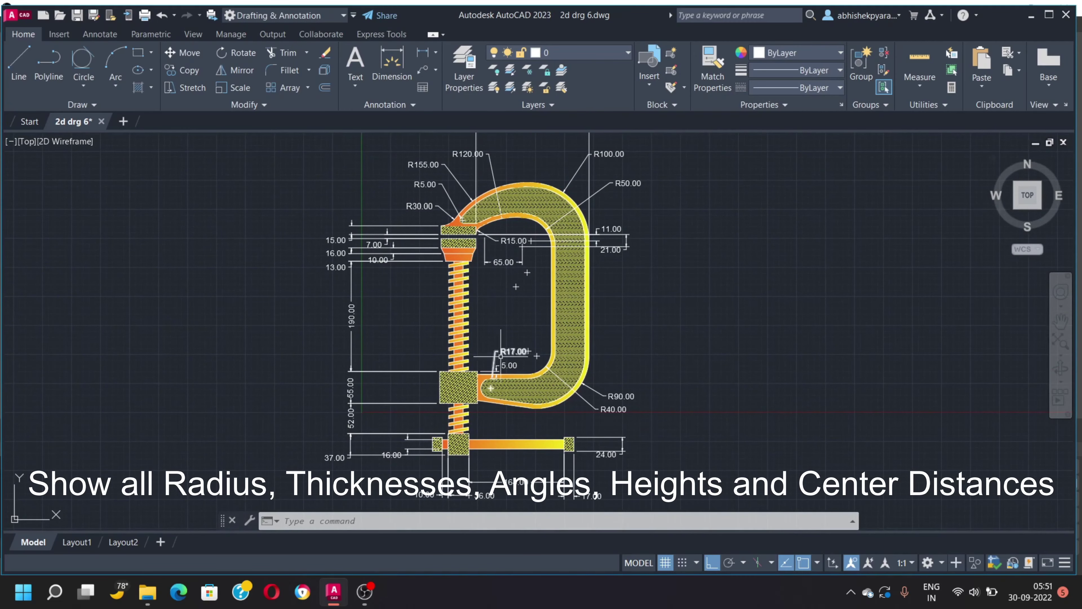
scroll(466, 365, up, 4)
click(435, 52)
click(447, 115)
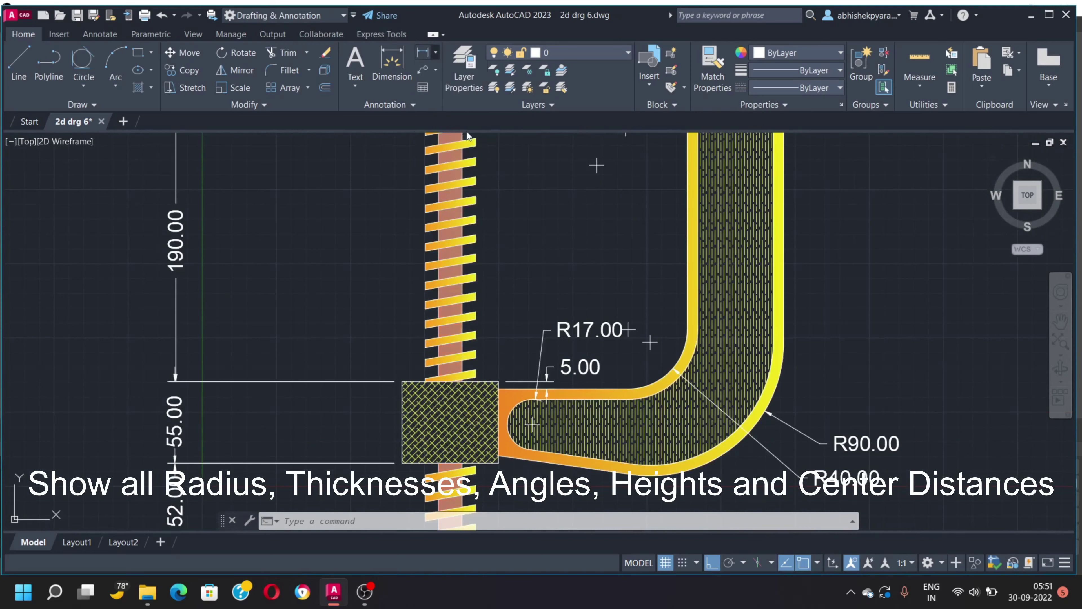
scroll(464, 285, up, 2)
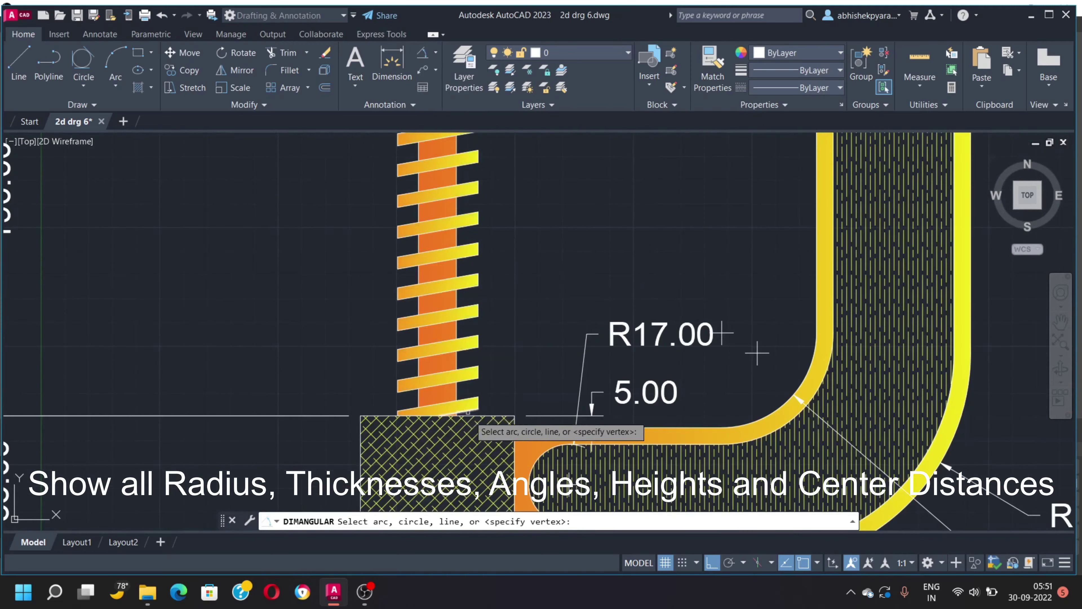
scroll(481, 422, up, 4)
click(698, 371)
scroll(890, 315, down, 4)
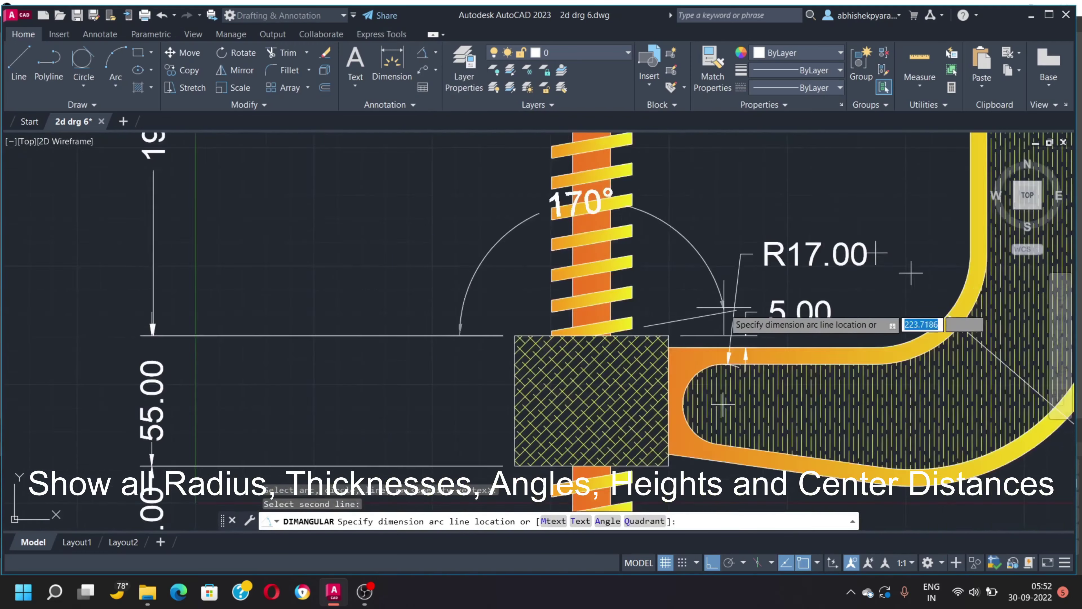
scroll(887, 298, down, 2)
key(Escape)
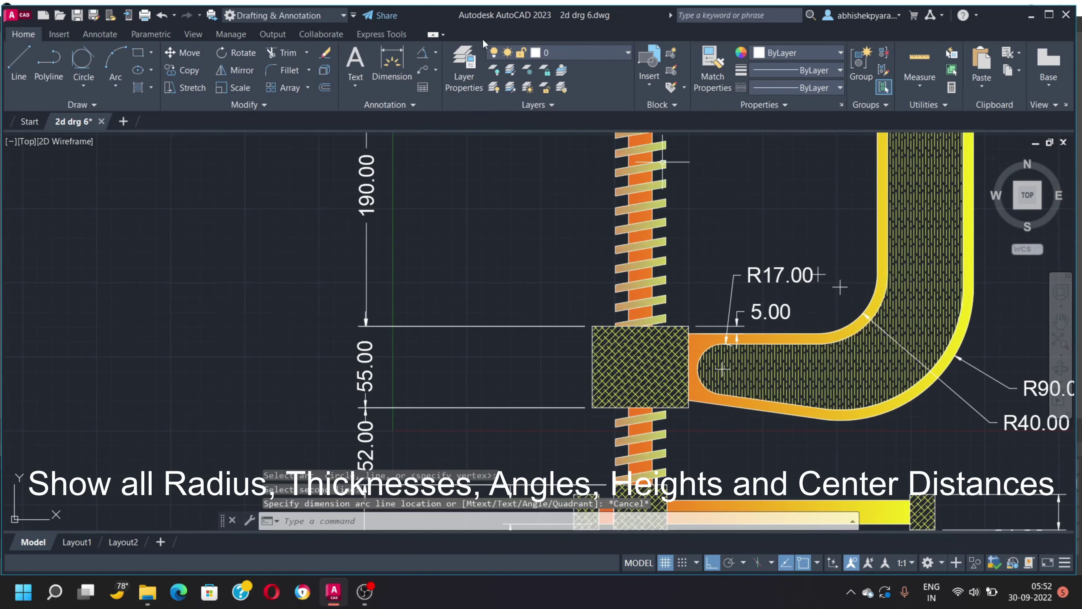
Add the 10° and 82° angular dimensions between the clamp frame lines
click(430, 56)
scroll(670, 329, up, 2)
click(675, 326)
click(663, 194)
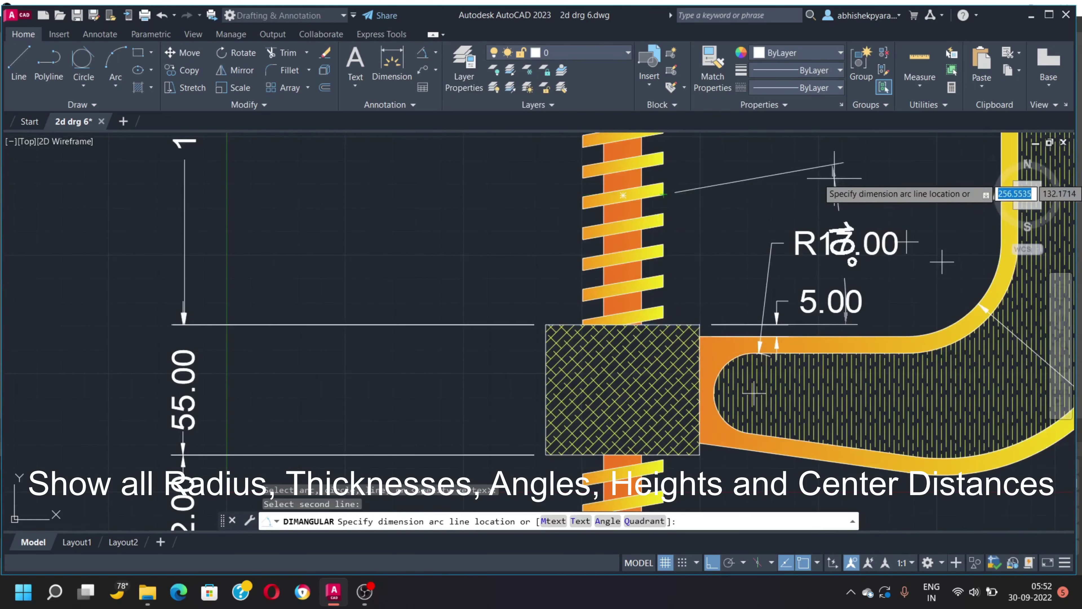
click(958, 183)
scroll(774, 225, down, 4)
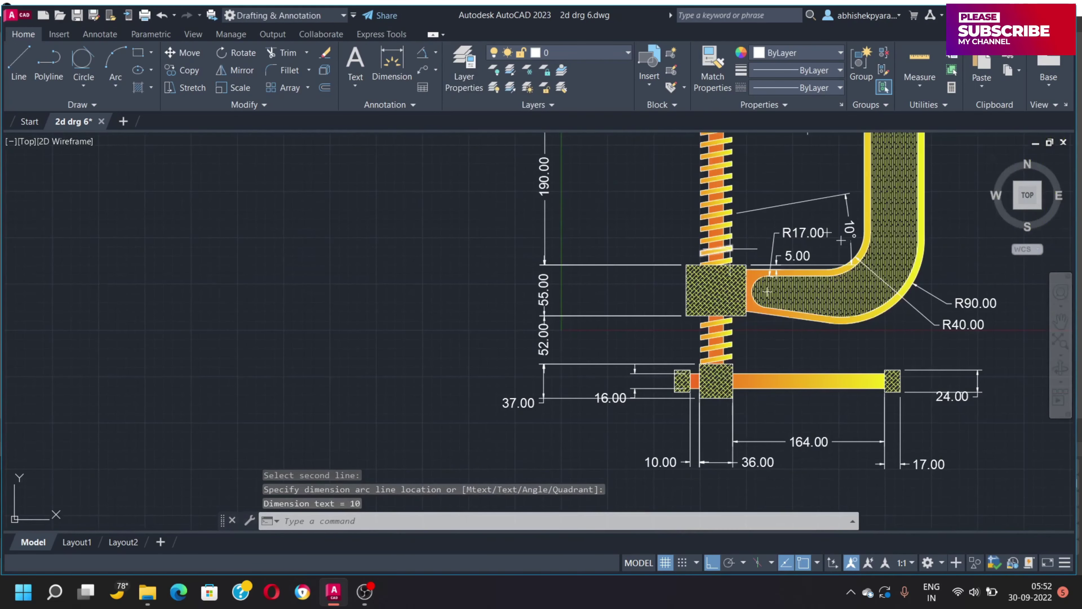
key(Return)
scroll(770, 274, up, 4)
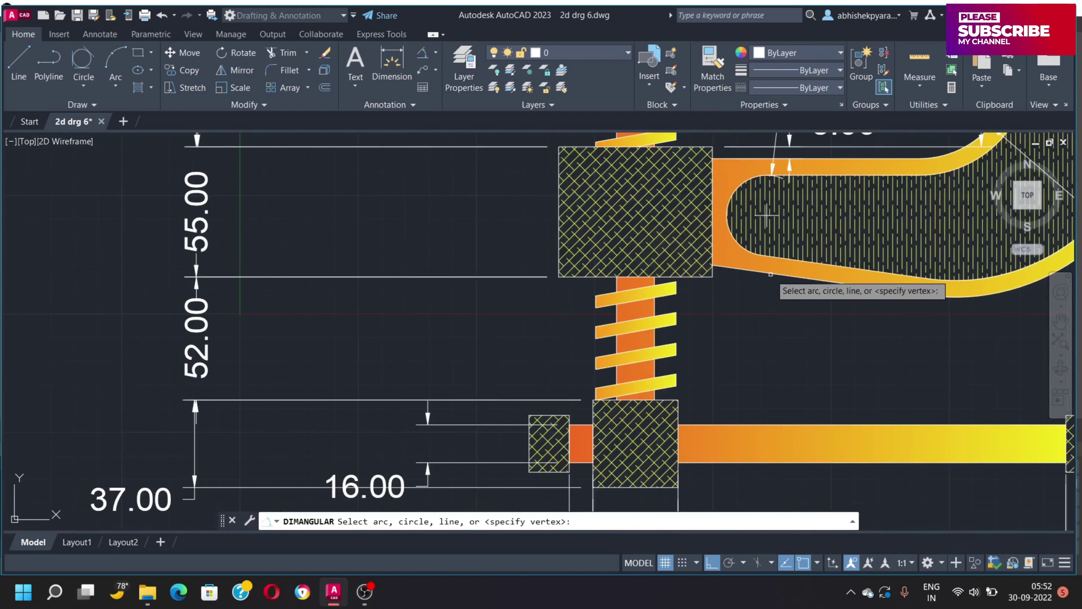
click(749, 271)
click(795, 364)
scroll(754, 253, down, 5)
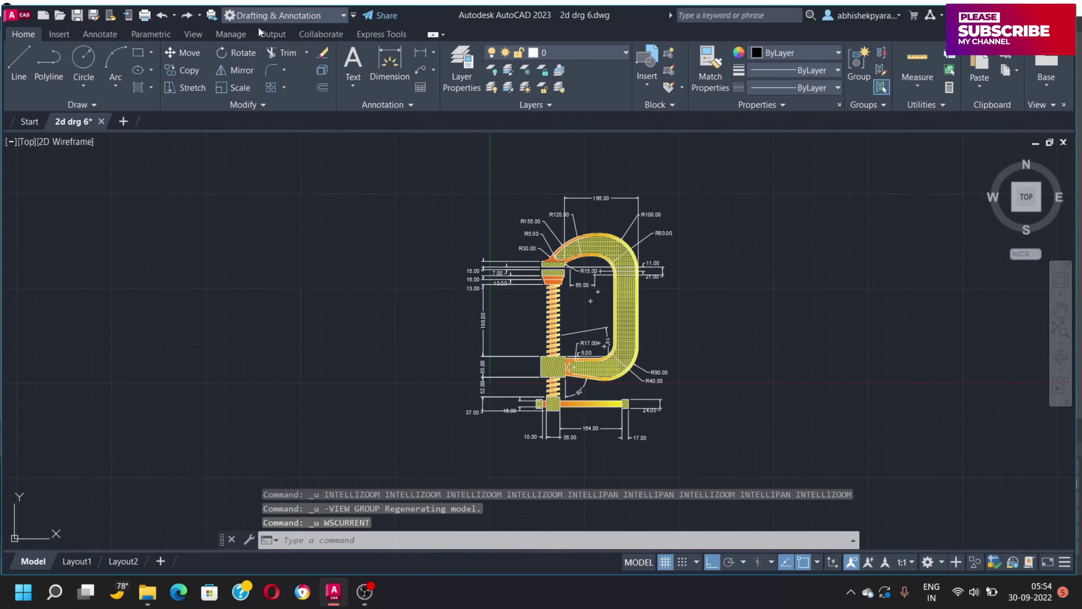
Switch to the 3D Modeling workspace and review Layout1 and Layout2, then return to Model
click(258, 19)
click(275, 60)
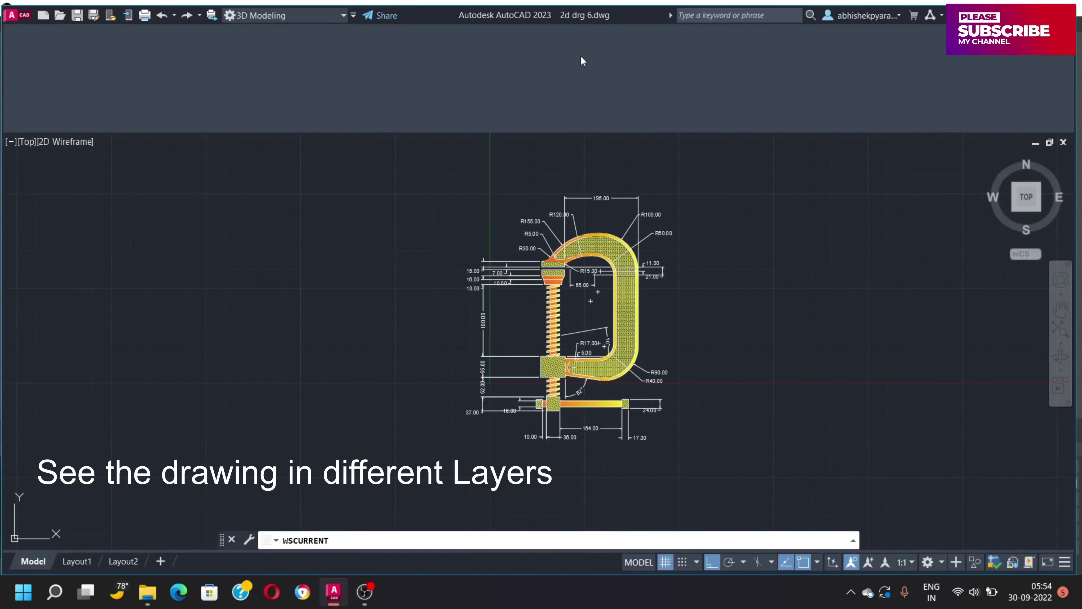
click(620, 72)
click(77, 560)
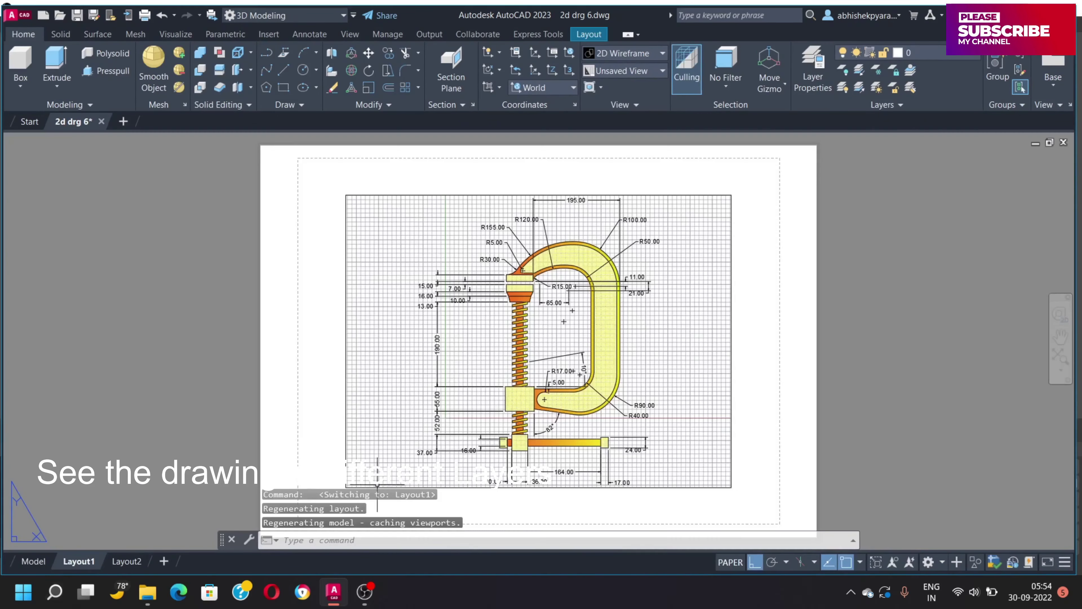
click(125, 561)
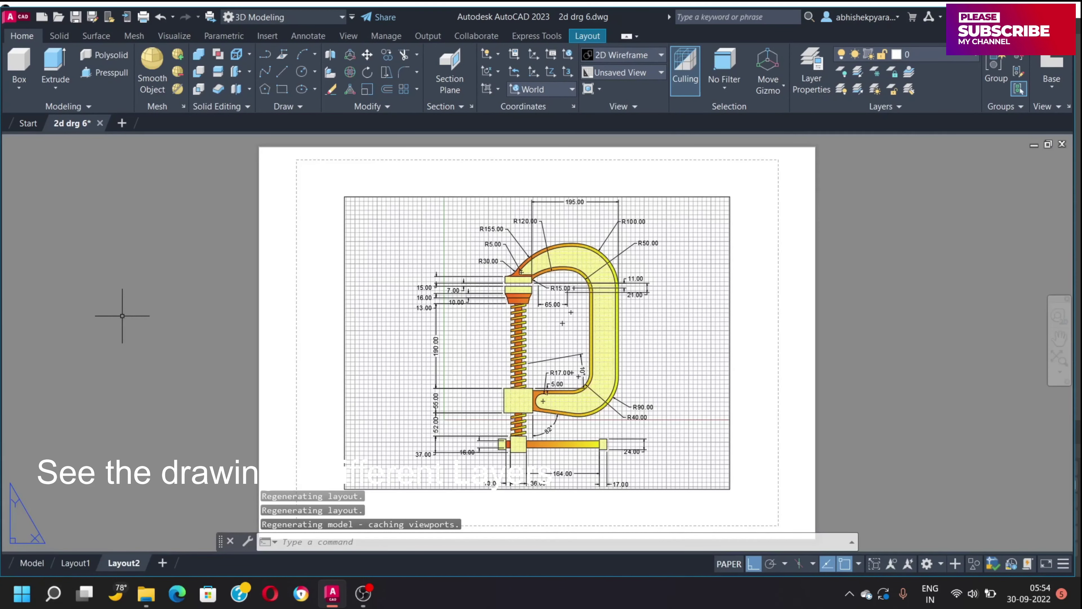
click(40, 566)
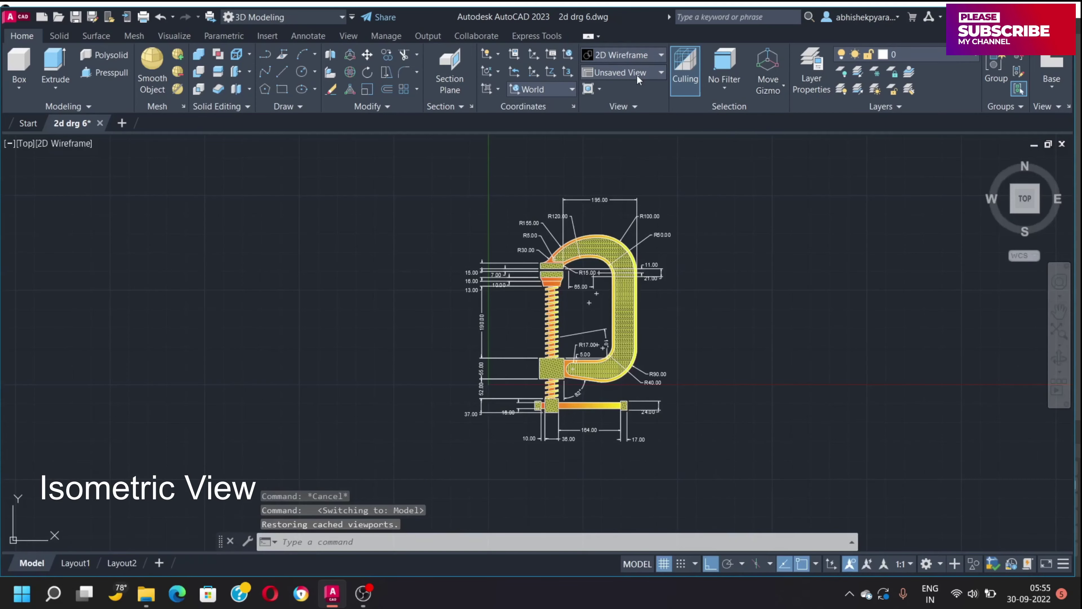
Set the view to Top, then to SE Isometric
click(636, 73)
click(615, 89)
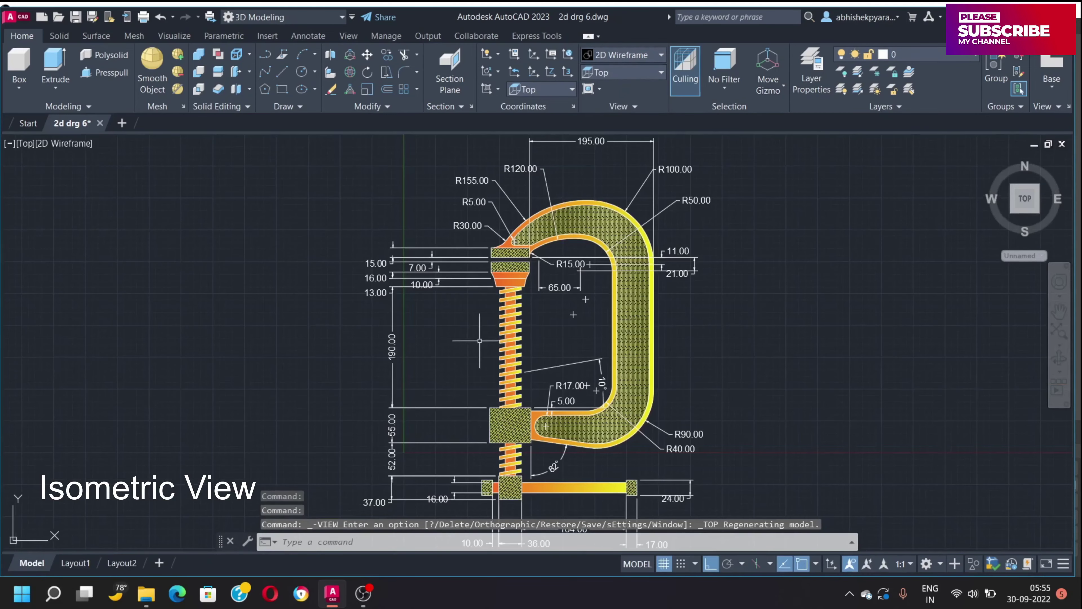
click(643, 71)
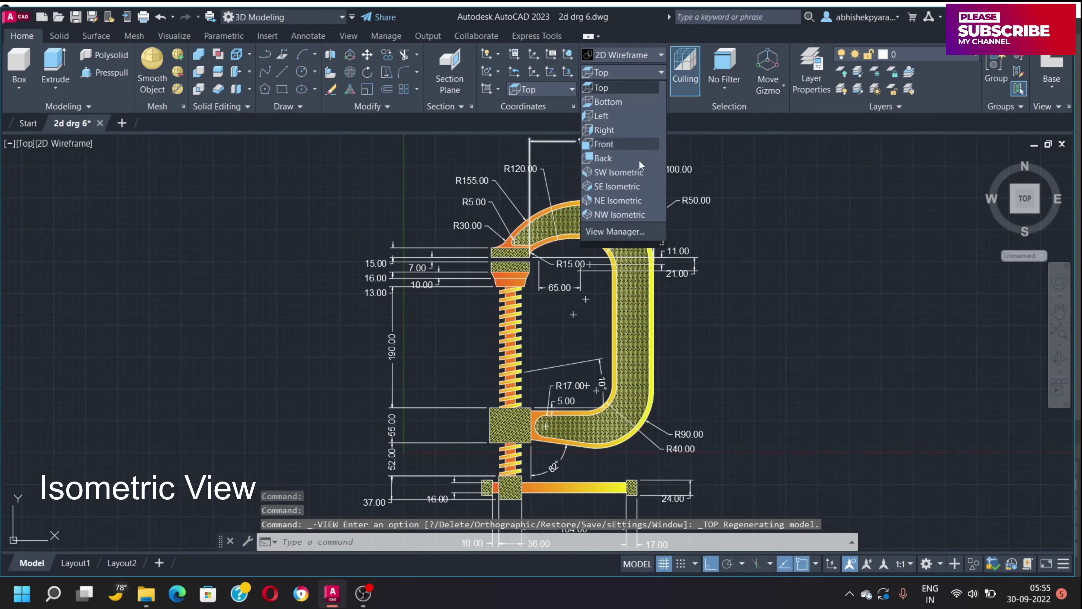
click(622, 186)
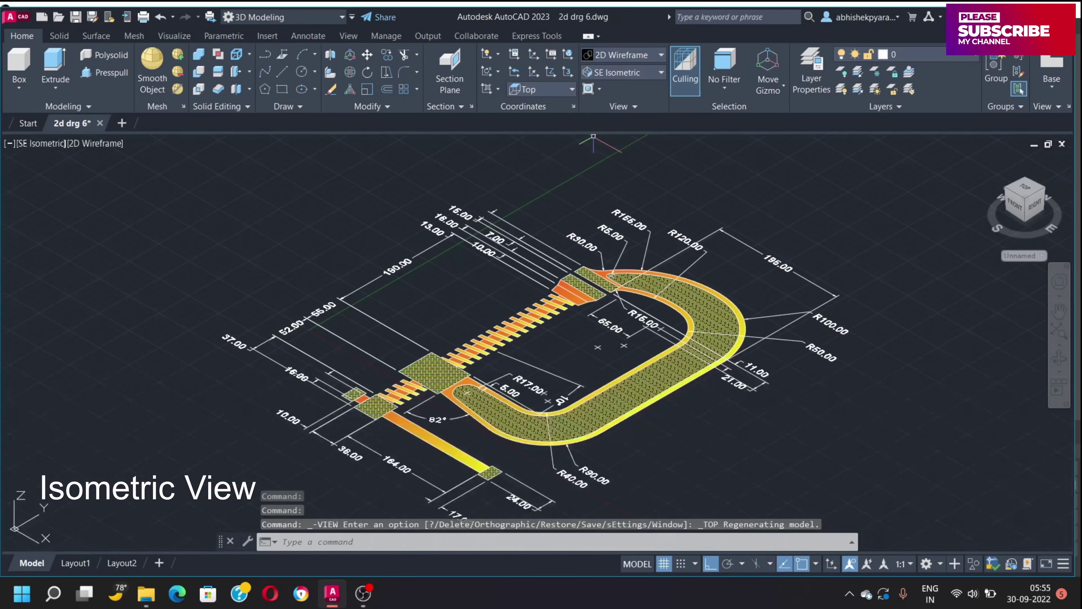